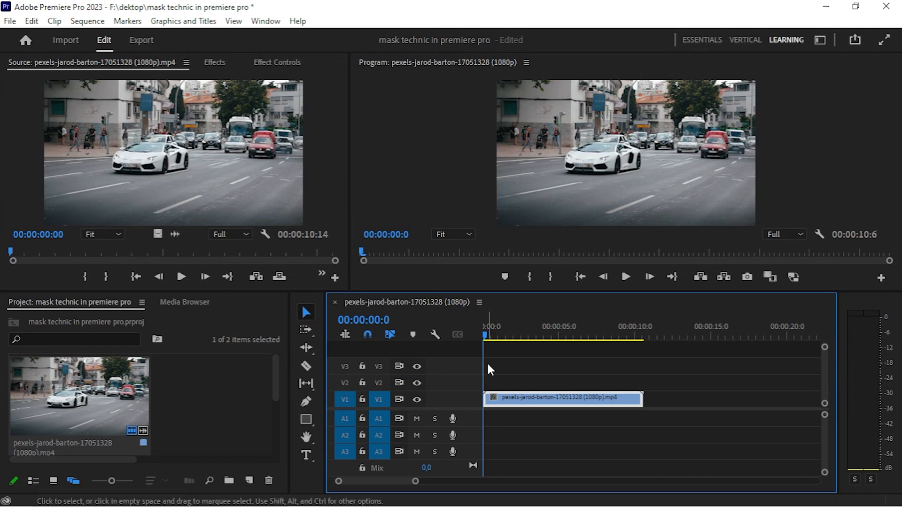
pyautogui.moveTo(137, 391); pyautogui.dragTo(201, 157)
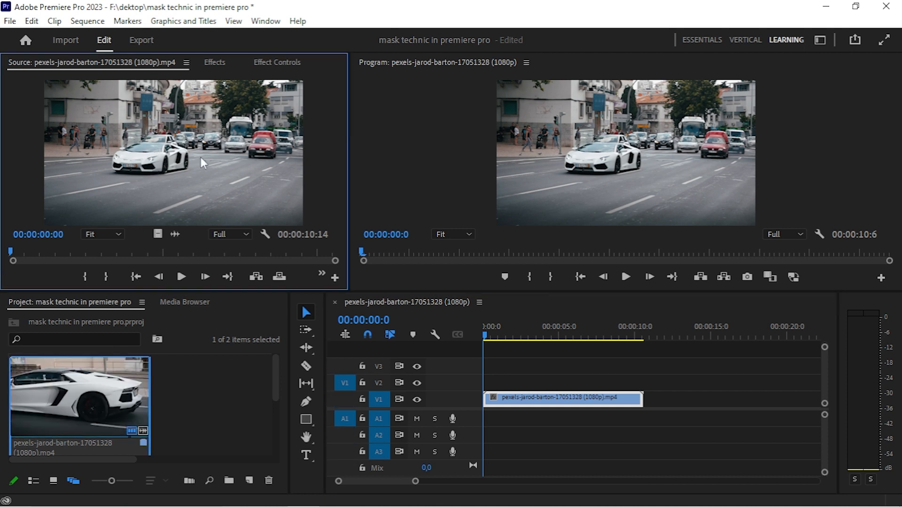
pyautogui.click(514, 399)
pyautogui.moveTo(483, 334)
pyautogui.mouseDown()
pyautogui.moveTo(637, 329)
pyautogui.moveTo(584, 336)
pyautogui.moveTo(483, 329)
pyautogui.mouseUp()
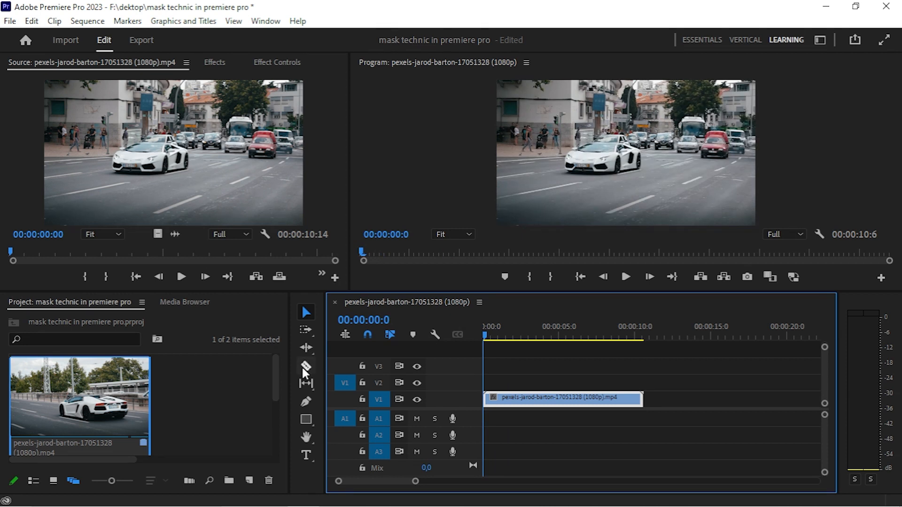
# Create a 1920 × 1080 adjustment layer at 23,976 fps with square pixels in the project.
pyautogui.rightClick(238, 391)
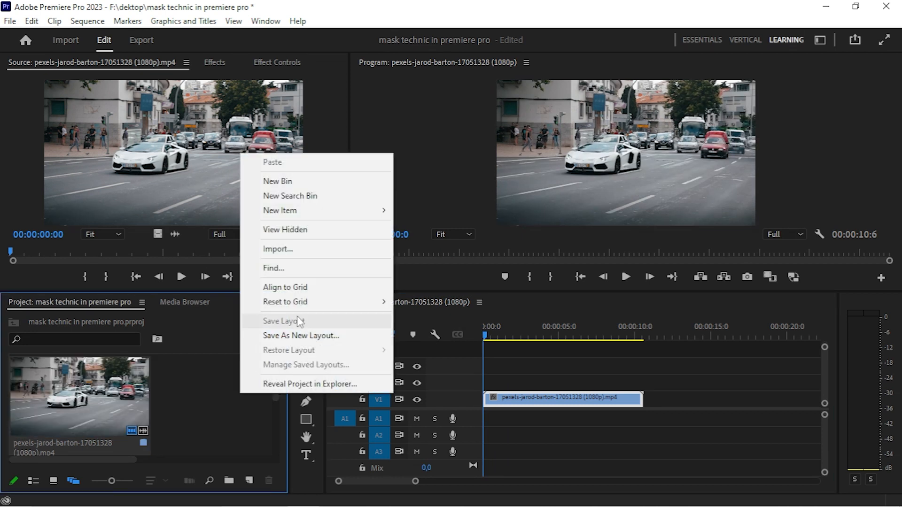
pyautogui.moveTo(360, 211)
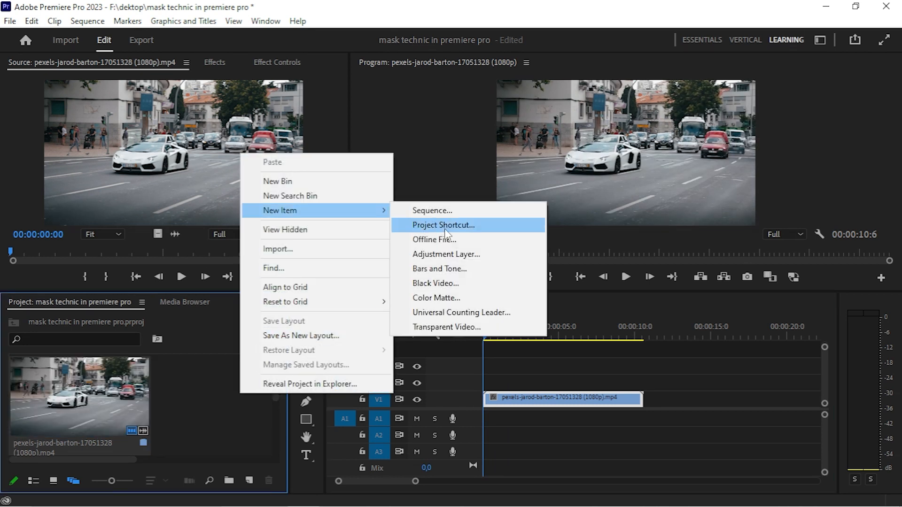
pyautogui.click(460, 255)
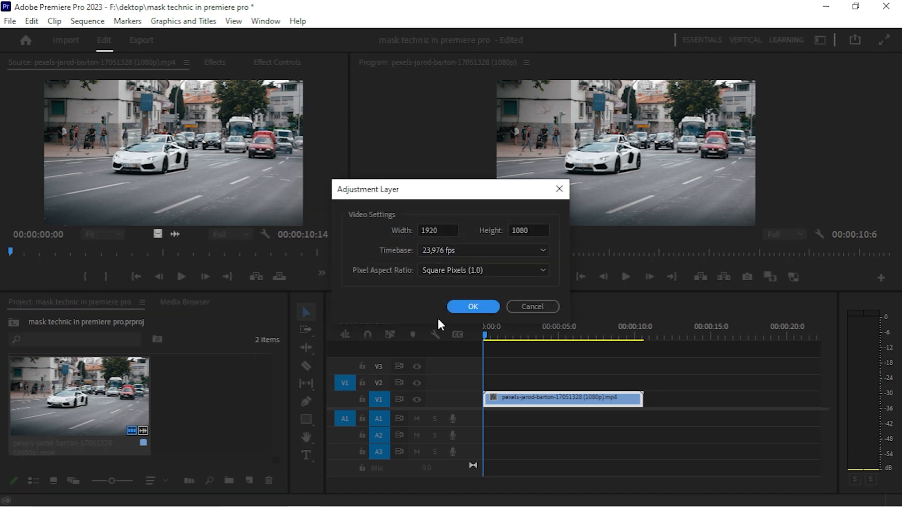
pyautogui.click(473, 308)
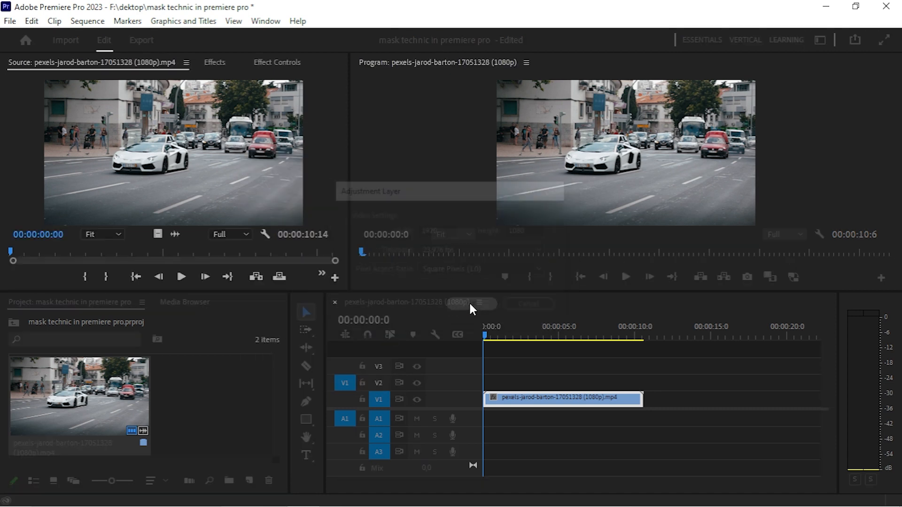
# Place the adjustment layer on track V2 above the car clip and extend it to the clip's end.
pyautogui.moveTo(274, 371); pyautogui.dragTo(279, 442)
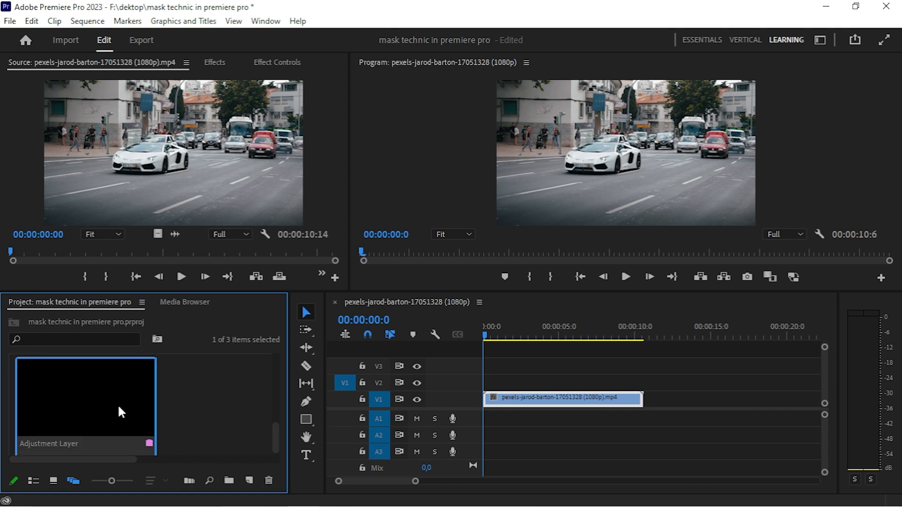
pyautogui.moveTo(432, 340); pyautogui.dragTo(489, 385)
pyautogui.moveTo(558, 380); pyautogui.dragTo(643, 380)
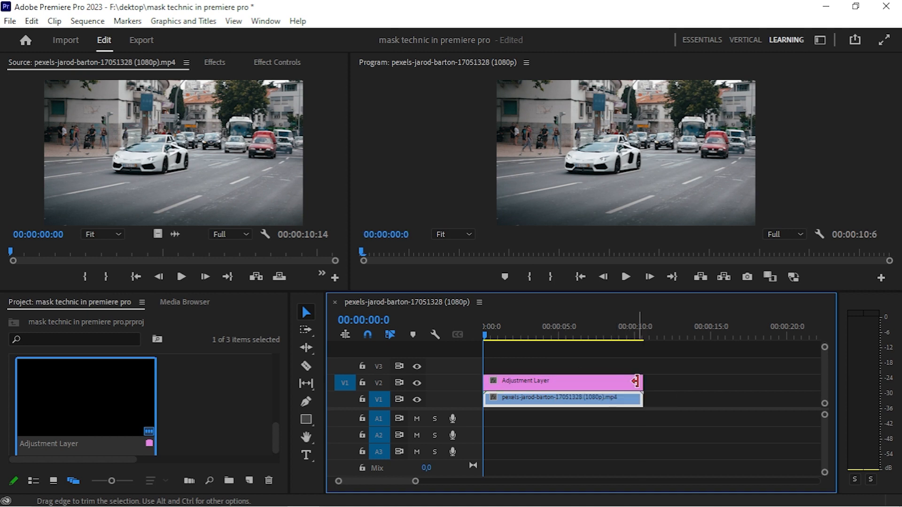
# Add a free-draw pen mask to the Opacity effect of the adjustment layer on V2.
pyautogui.click(531, 384)
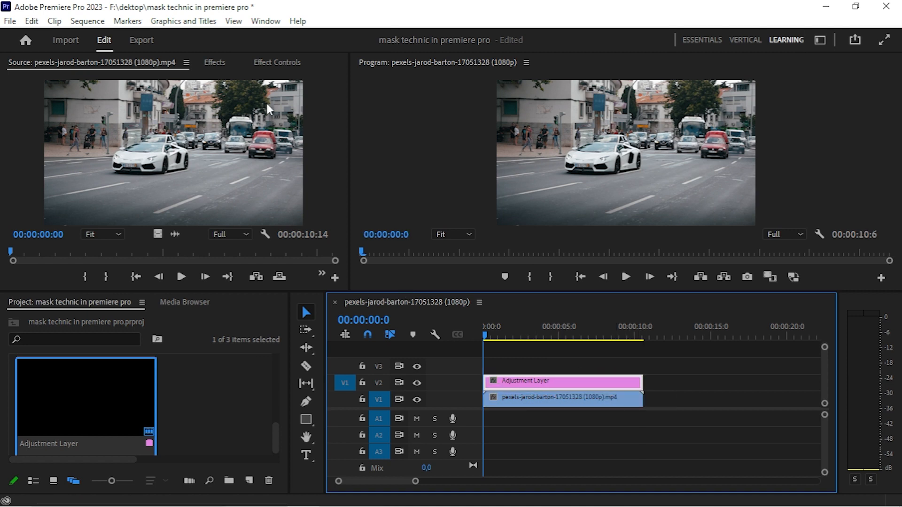
pyautogui.click(269, 66)
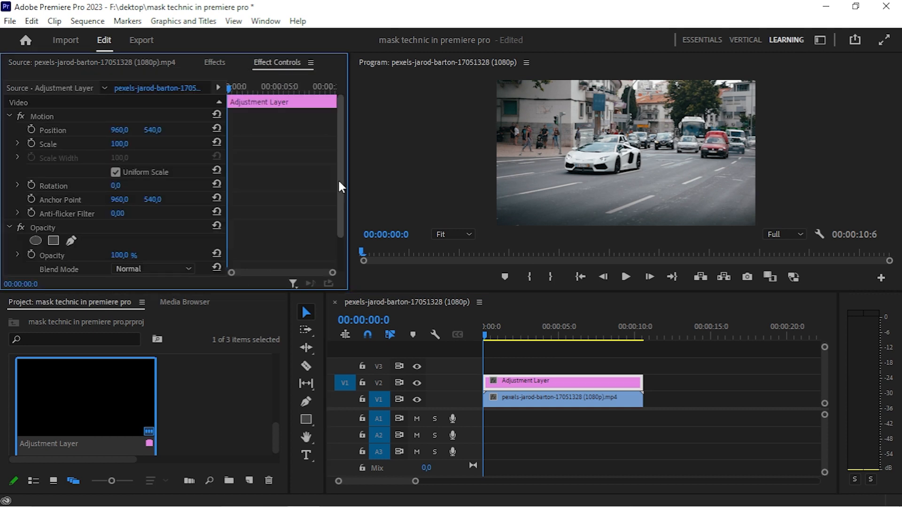
pyautogui.moveTo(340, 176); pyautogui.dragTo(342, 219)
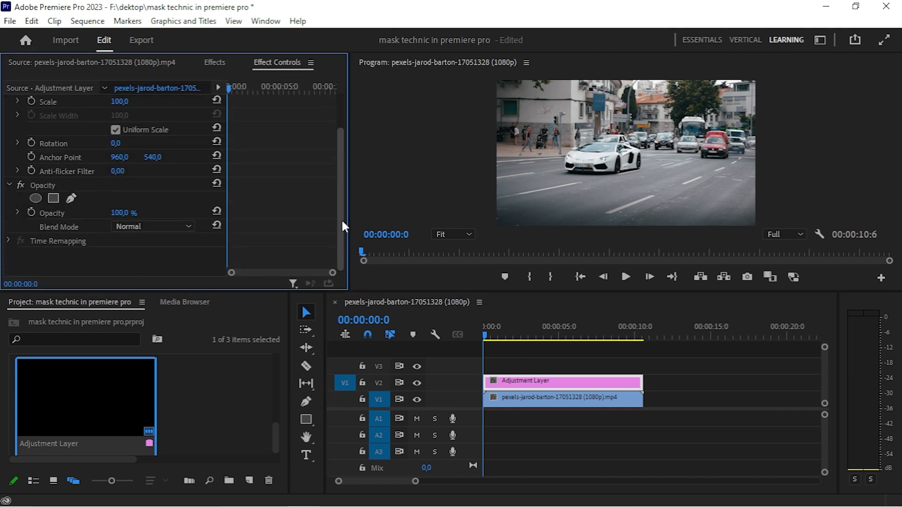
pyautogui.click(71, 197)
# Outline the white car's front license plate with a closed four-point mask and reduce the mask feather to 0.
pyautogui.click(450, 233)
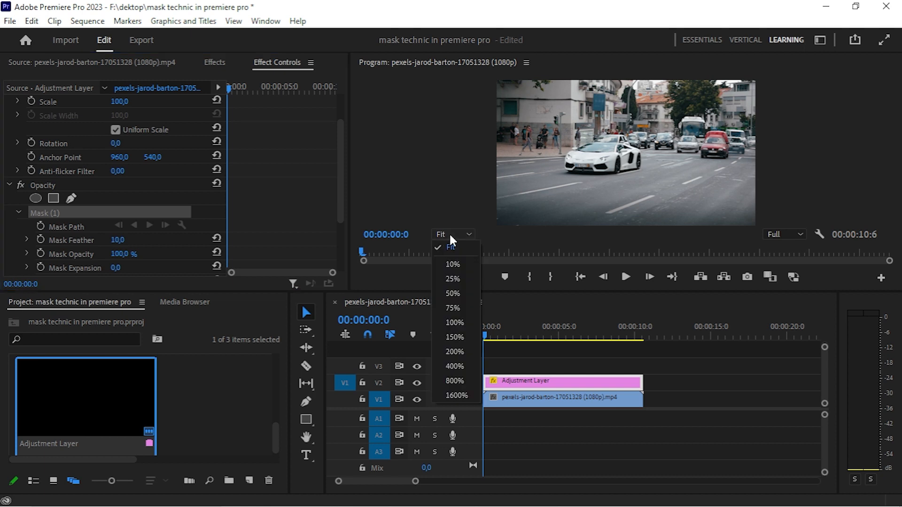
pyautogui.click(462, 352)
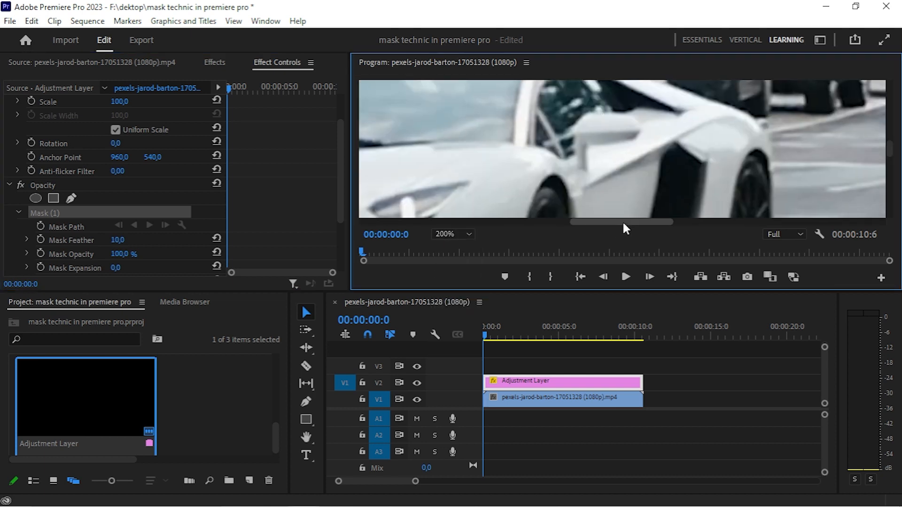
pyautogui.moveTo(623, 224); pyautogui.dragTo(564, 226)
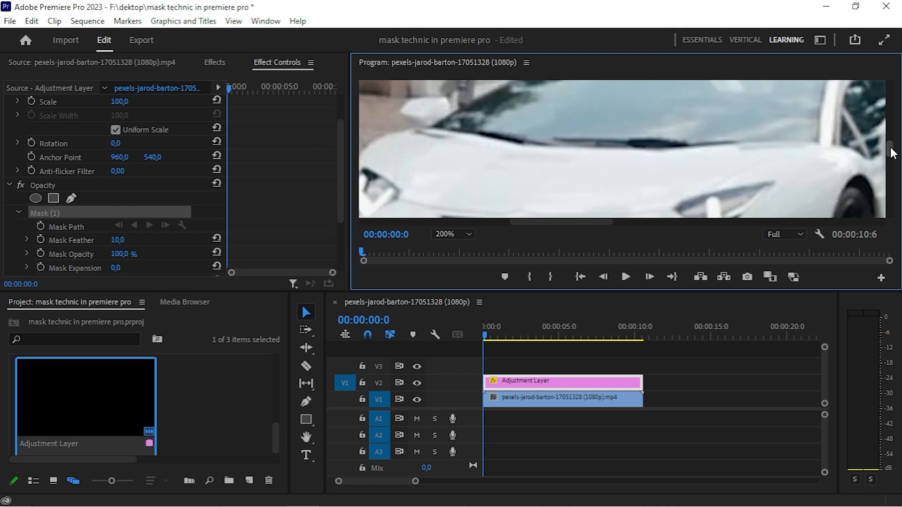
pyautogui.moveTo(893, 152); pyautogui.dragTo(892, 165)
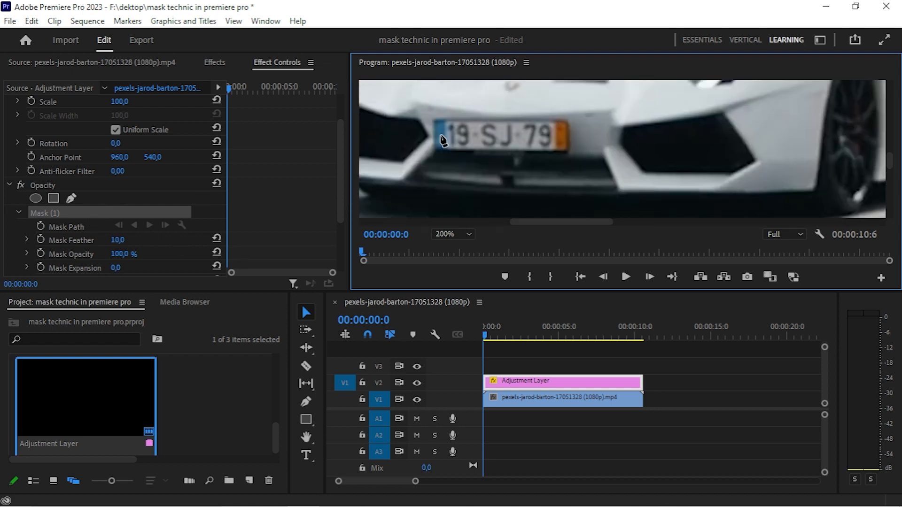
pyautogui.click(433, 122)
pyautogui.click(565, 122)
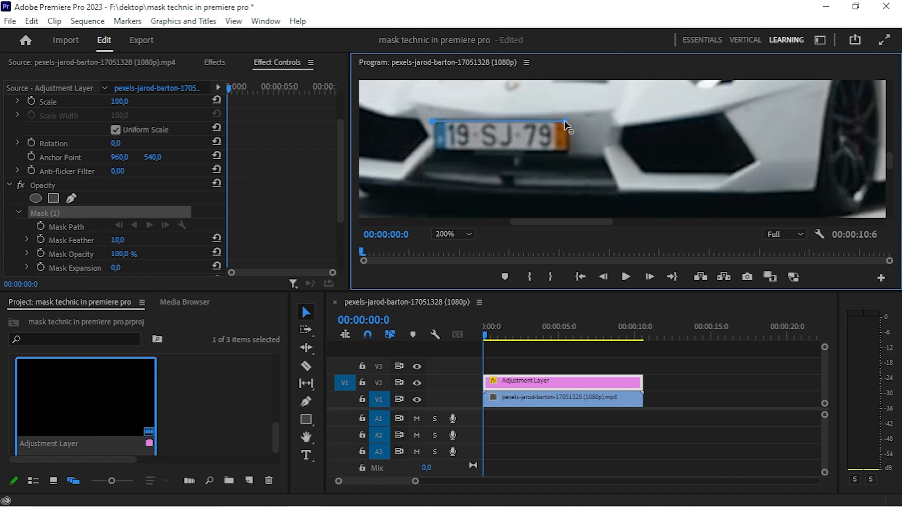
pyautogui.click(565, 150)
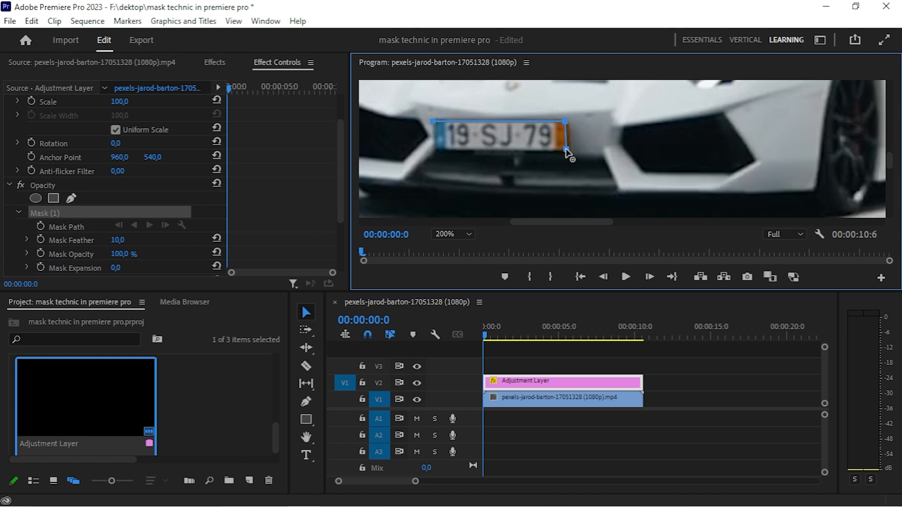
pyautogui.click(436, 150)
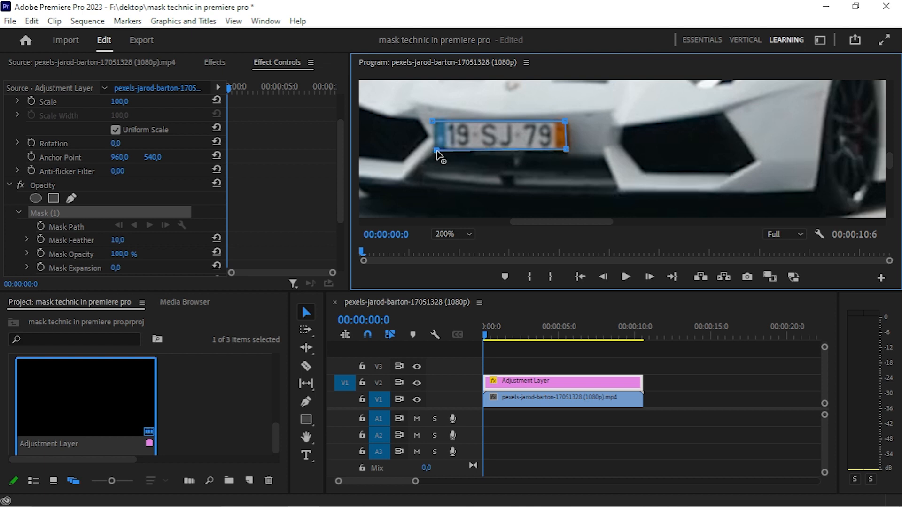
pyautogui.click(434, 123)
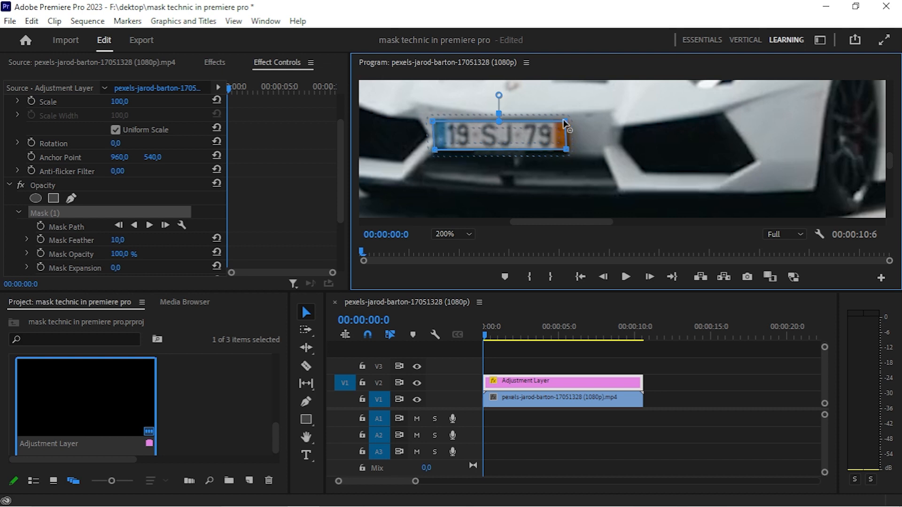
pyautogui.moveTo(566, 121); pyautogui.dragTo(569, 152)
pyautogui.moveTo(500, 96); pyautogui.dragTo(500, 109)
# Turn on Mask Path keyframing and track the mask forward frame by frame to 00:00:00:2.
pyautogui.click(41, 225)
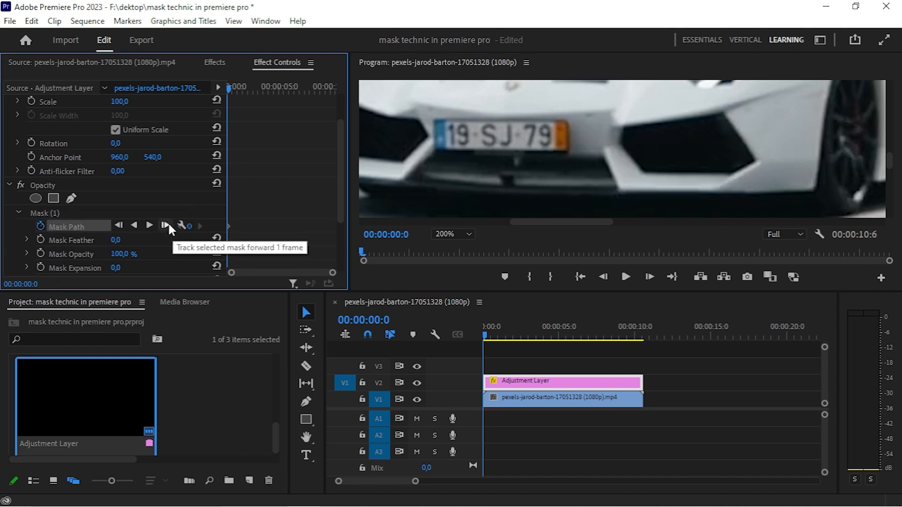
pyautogui.click(94, 214)
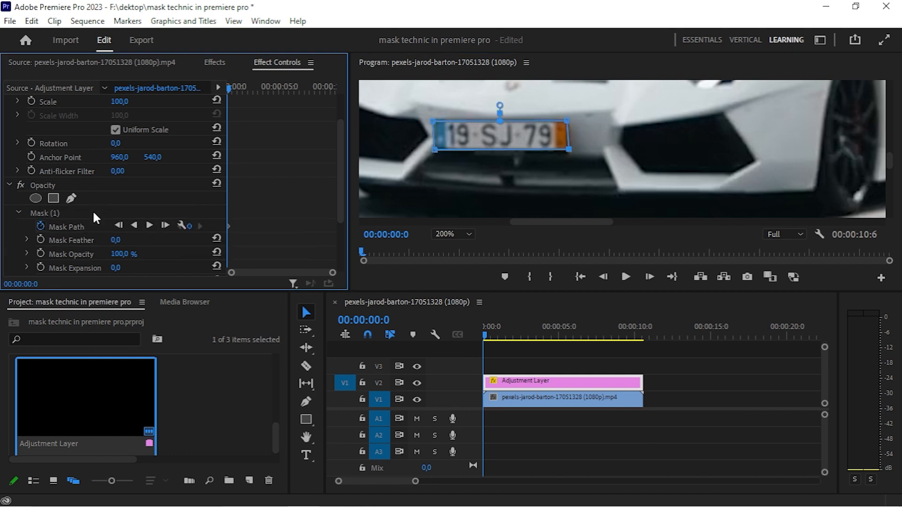
pyautogui.click(165, 224)
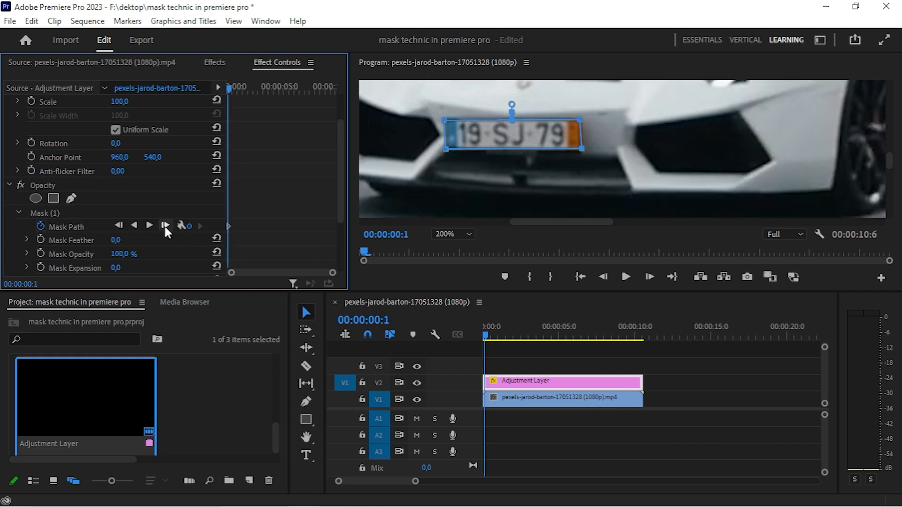
pyautogui.click(165, 224)
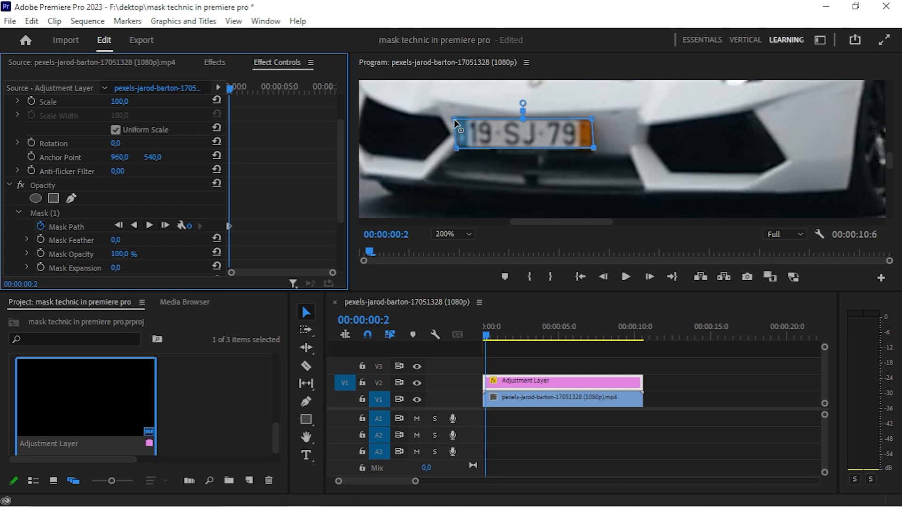
# Refit the mask's left corner to the plate at 00:00:00:2 and track the mask forward frame by frame to 00:00:01:1.
pyautogui.moveTo(455, 121); pyautogui.dragTo(457, 120)
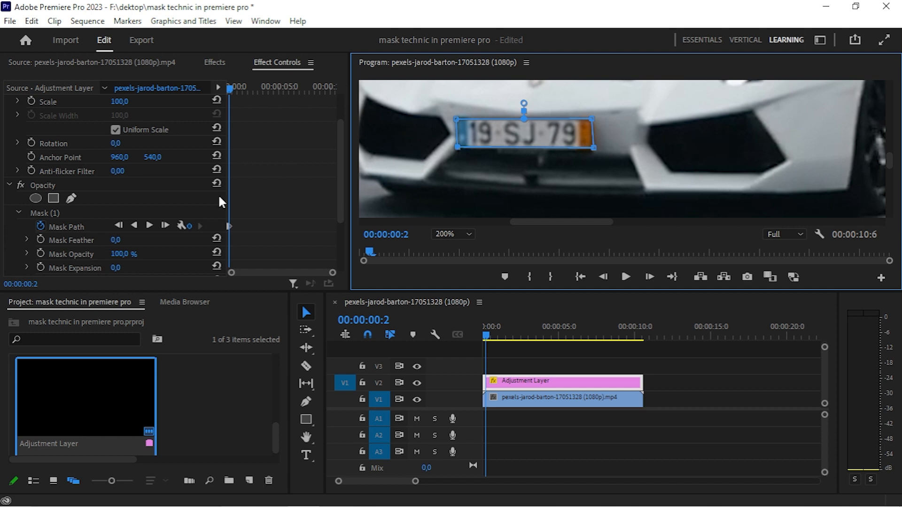
pyautogui.click(165, 224)
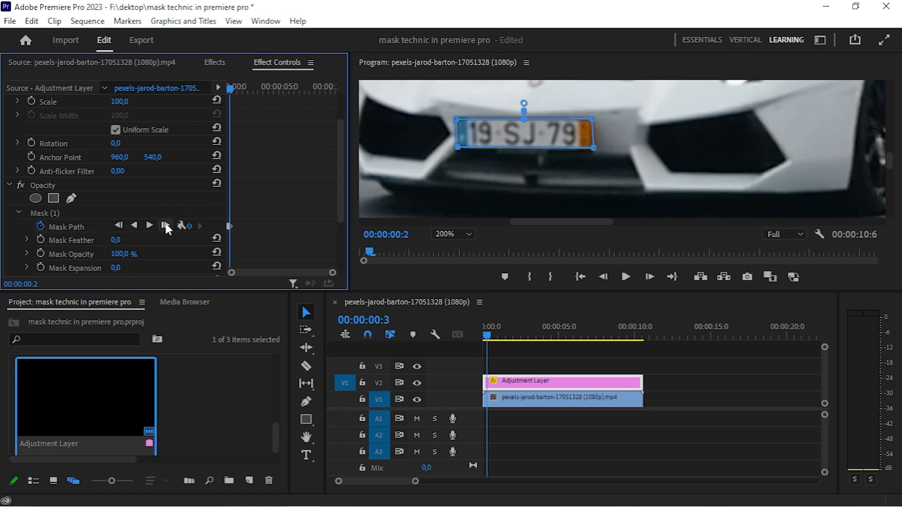
pyautogui.click(166, 225)
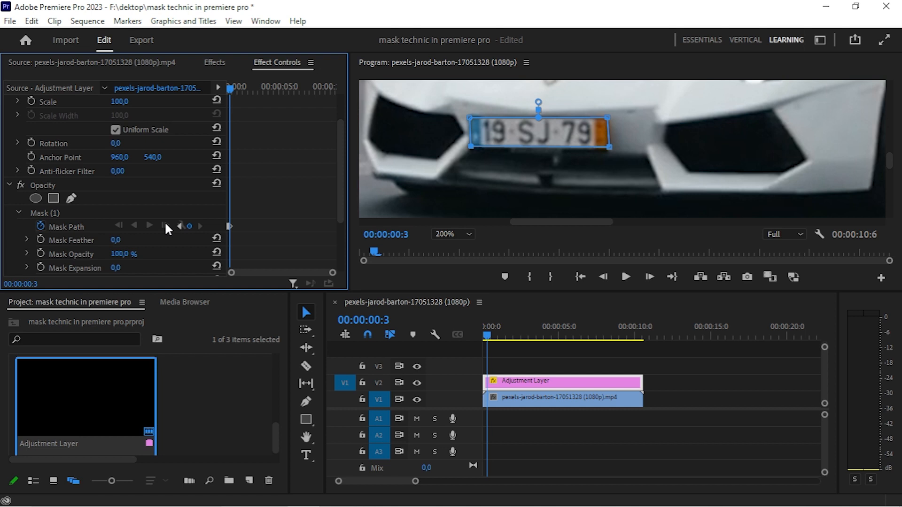
pyautogui.click(165, 225)
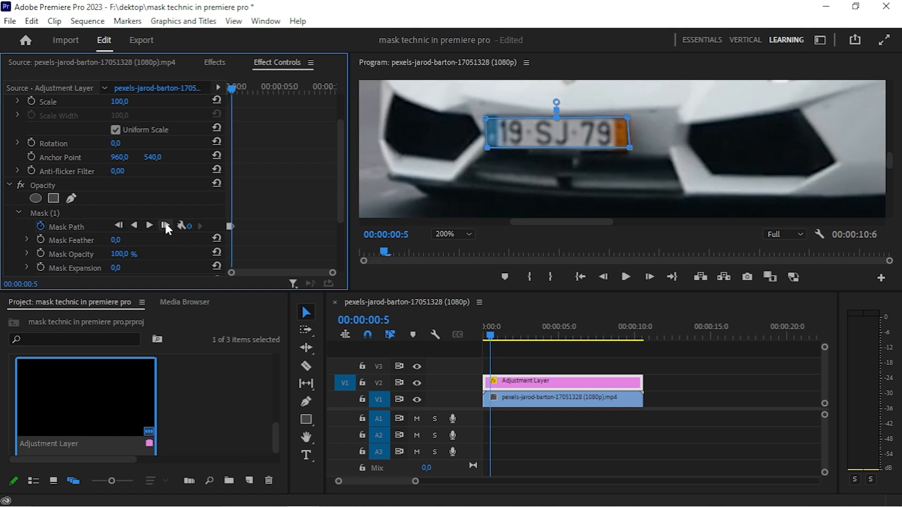
pyautogui.click(165, 225)
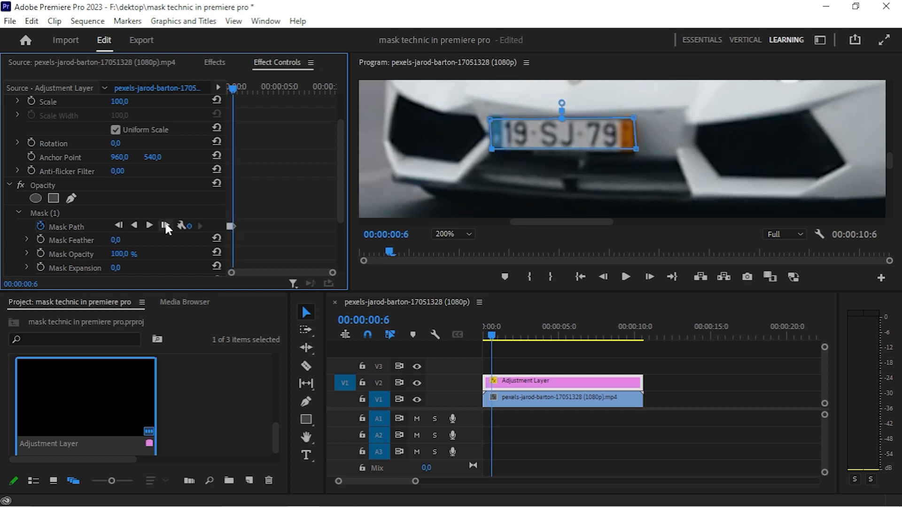
pyautogui.click(165, 225)
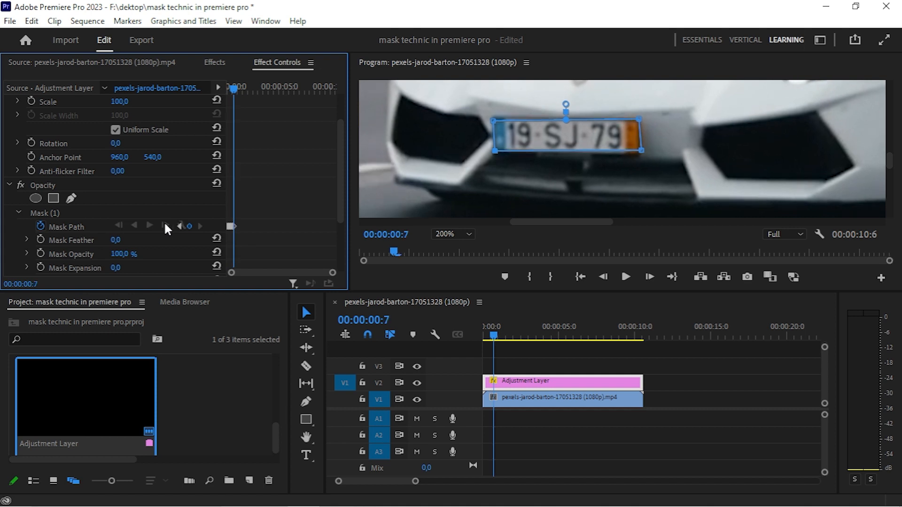
pyautogui.click(166, 225)
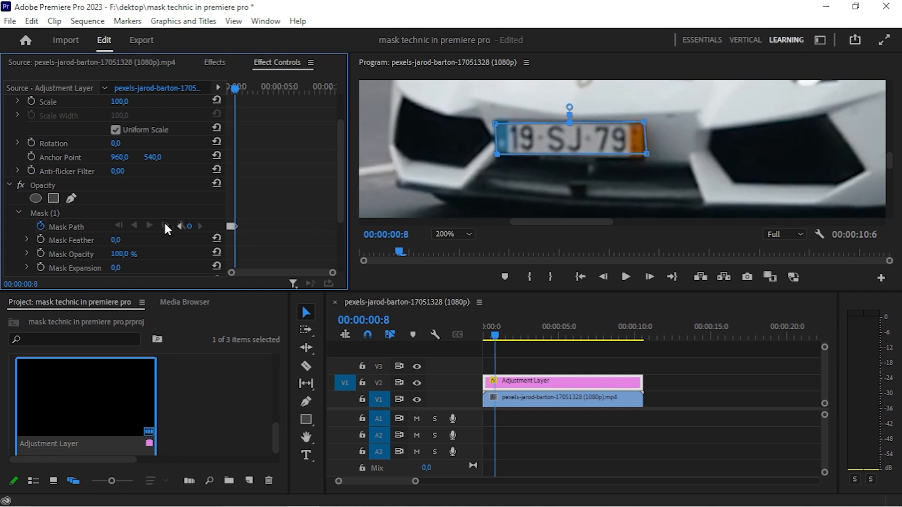
pyautogui.click(166, 225)
pyautogui.click(166, 225)
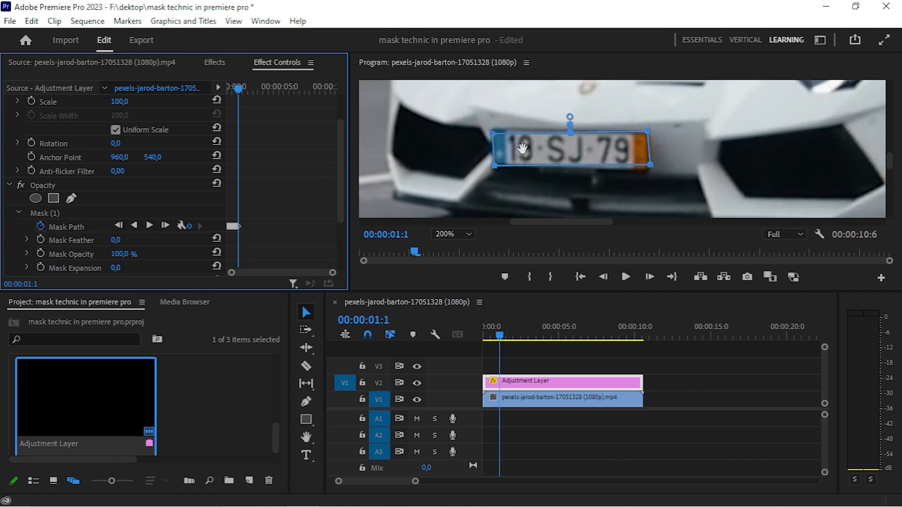
# Refit the mask's corners to the edges of the license plate at 00:00:01:1.
pyautogui.moveTo(493, 134); pyautogui.dragTo(494, 131)
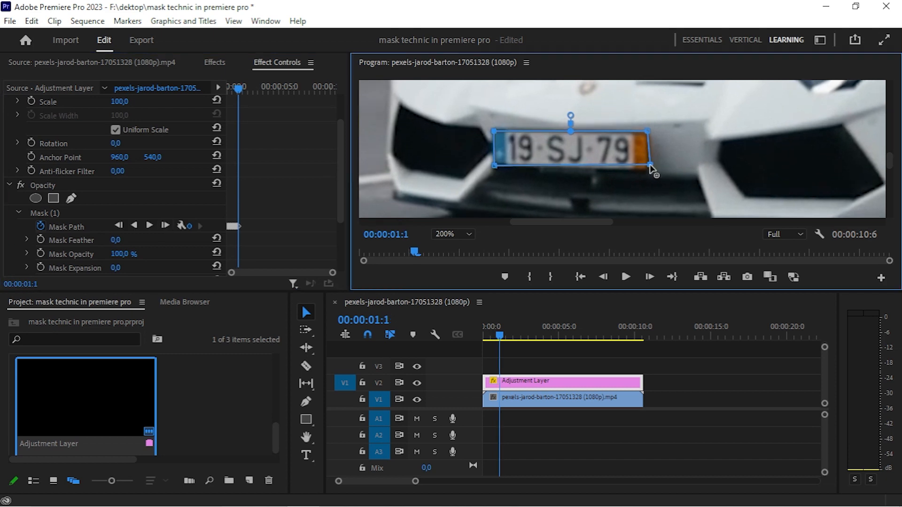
pyautogui.moveTo(650, 166); pyautogui.dragTo(649, 171)
pyautogui.moveTo(649, 131); pyautogui.dragTo(650, 133)
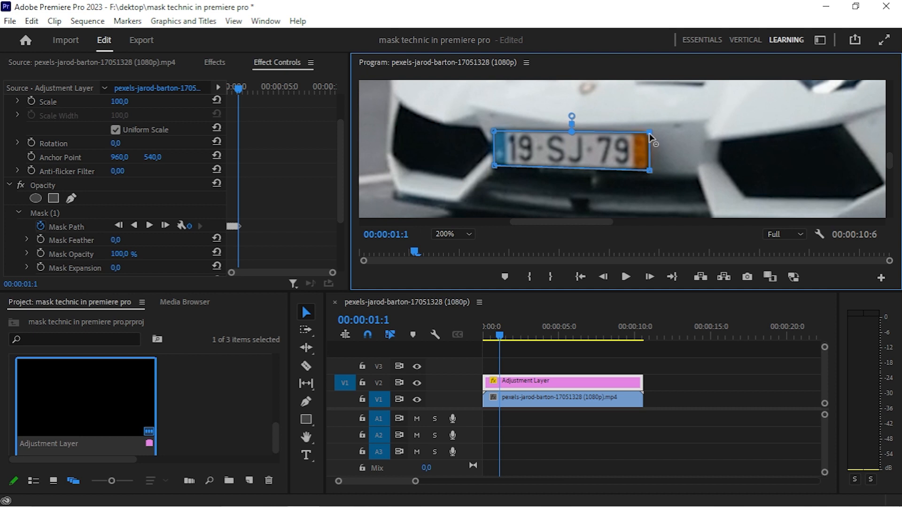
pyautogui.click(168, 223)
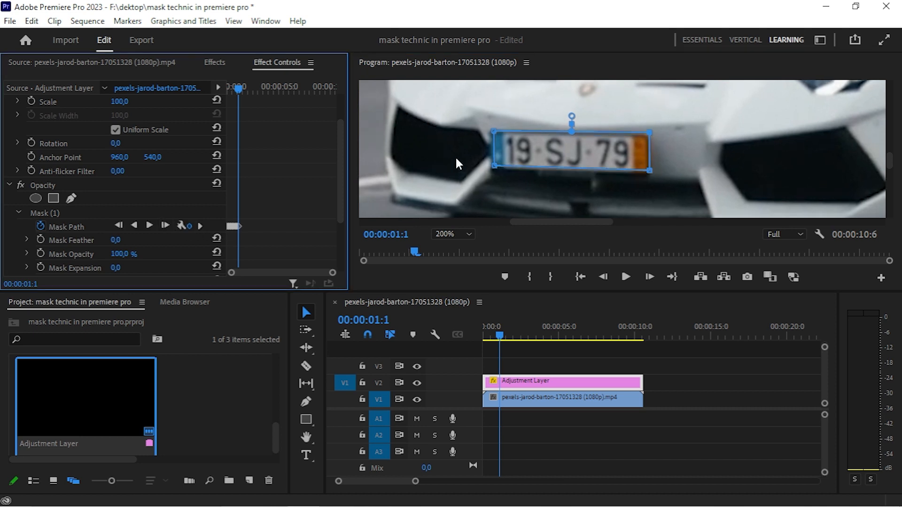
pyautogui.moveTo(495, 133); pyautogui.dragTo(493, 131)
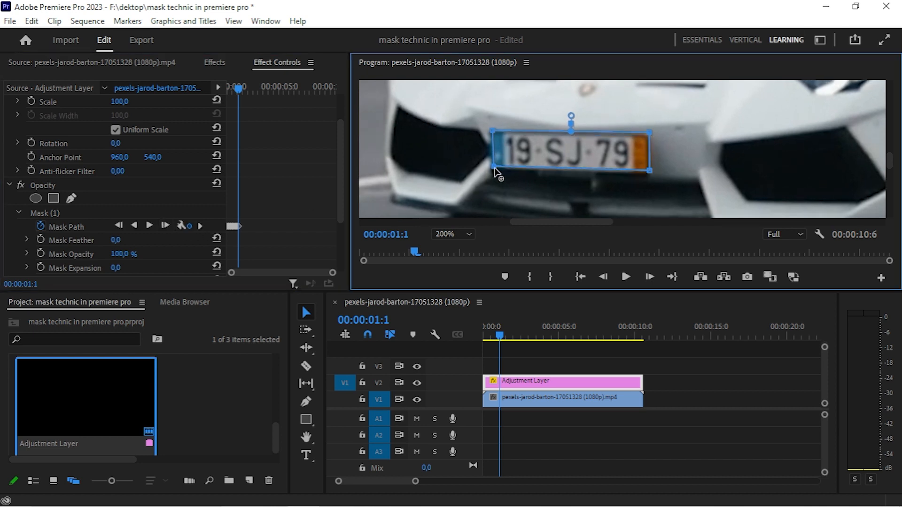
pyautogui.moveTo(650, 171); pyautogui.dragTo(650, 174)
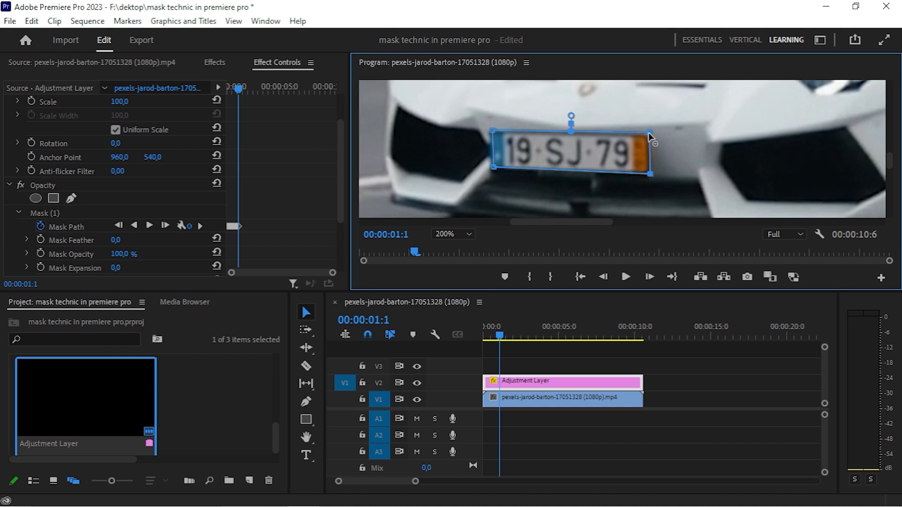
pyautogui.moveTo(649, 133); pyautogui.dragTo(649, 136)
# Track the license plate mask forward frame by frame from 00:00:01:1 to 00:00:02:2.
pyautogui.click(166, 225)
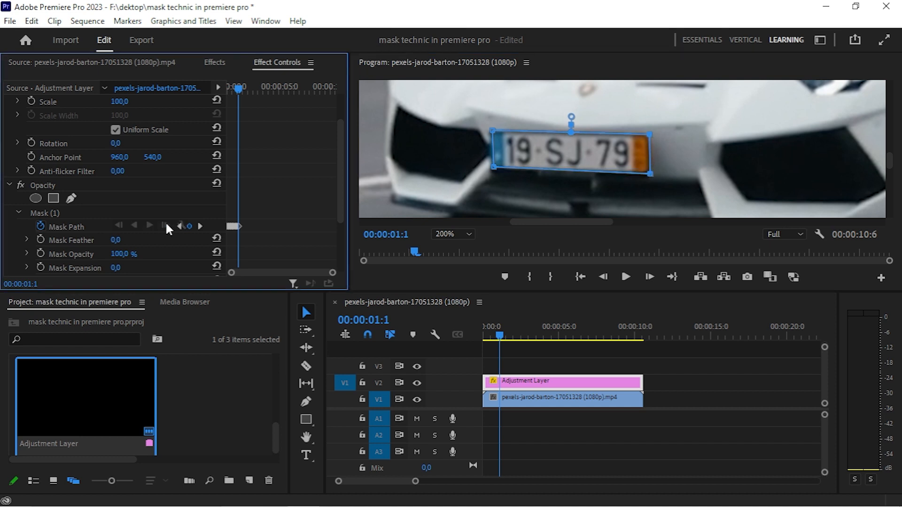
pyautogui.click(165, 225)
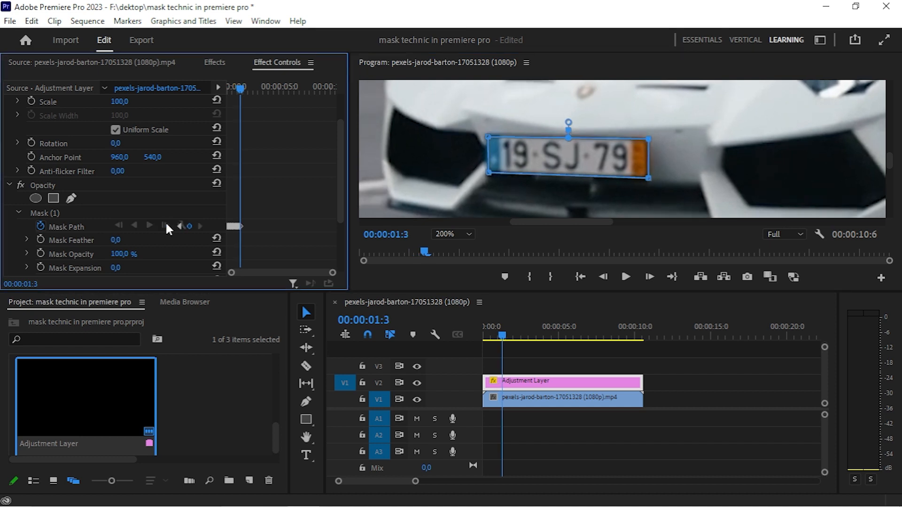
pyautogui.click(166, 225)
pyautogui.click(165, 225)
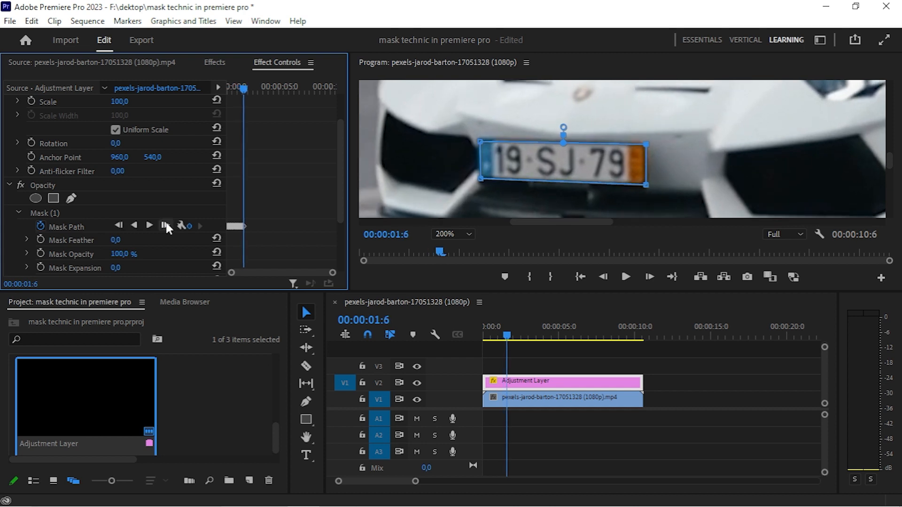
pyautogui.click(165, 225)
pyautogui.click(165, 225)
pyautogui.click(166, 225)
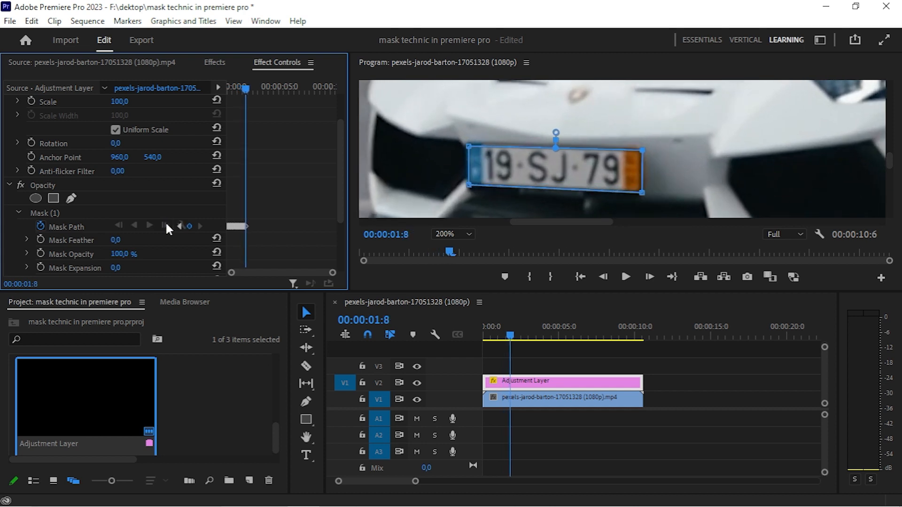
pyautogui.click(165, 225)
pyautogui.click(165, 225)
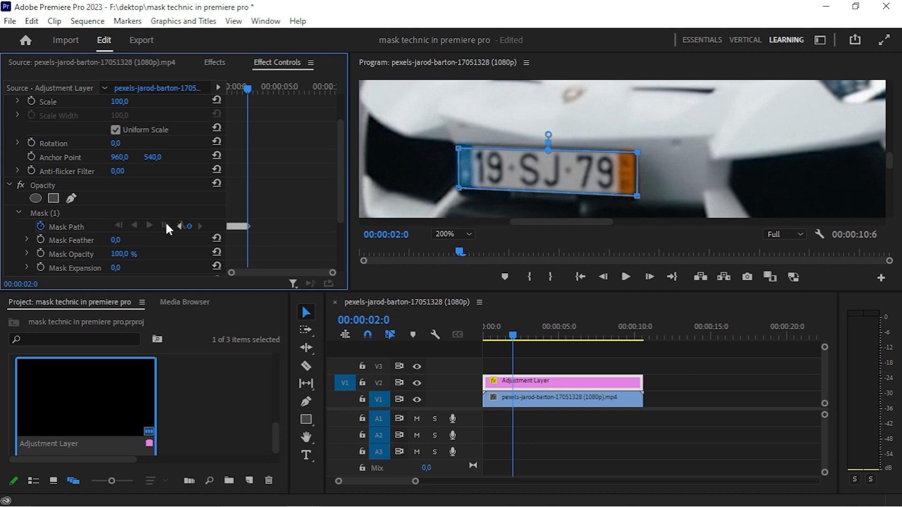
pyautogui.click(166, 225)
pyautogui.click(165, 225)
pyautogui.click(165, 225)
# Refit the mask's upper corners to the plate at 00:00:02:2 and track the mask forward frame by frame to 00:00:02:8.
pyautogui.click(449, 145)
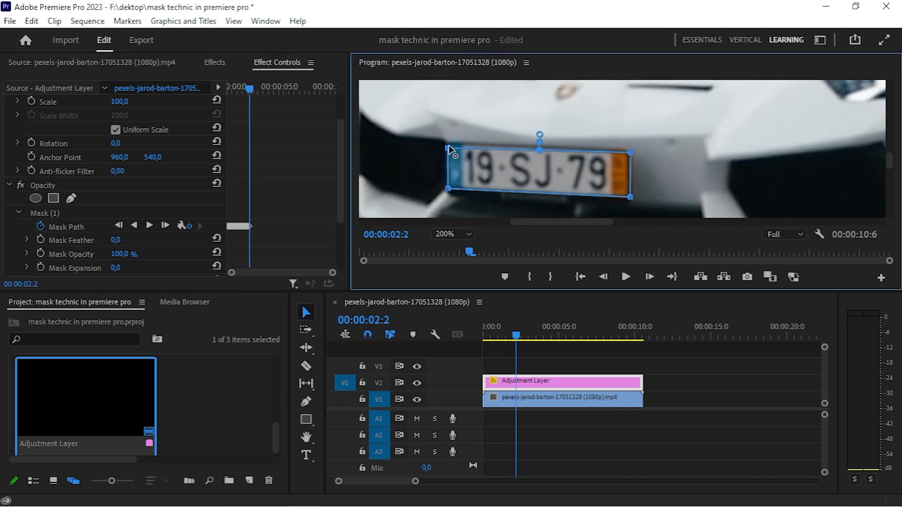
pyautogui.moveTo(630, 153); pyautogui.dragTo(630, 151)
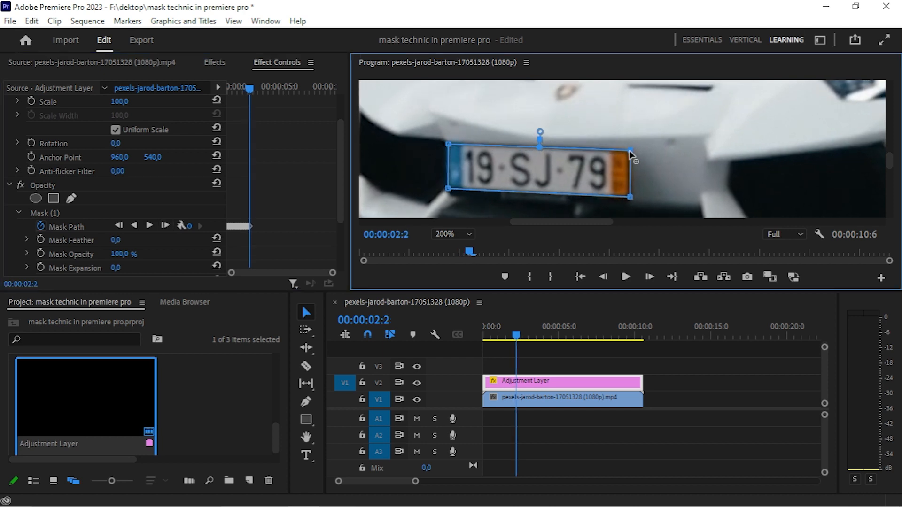
pyautogui.click(161, 224)
pyautogui.click(161, 224)
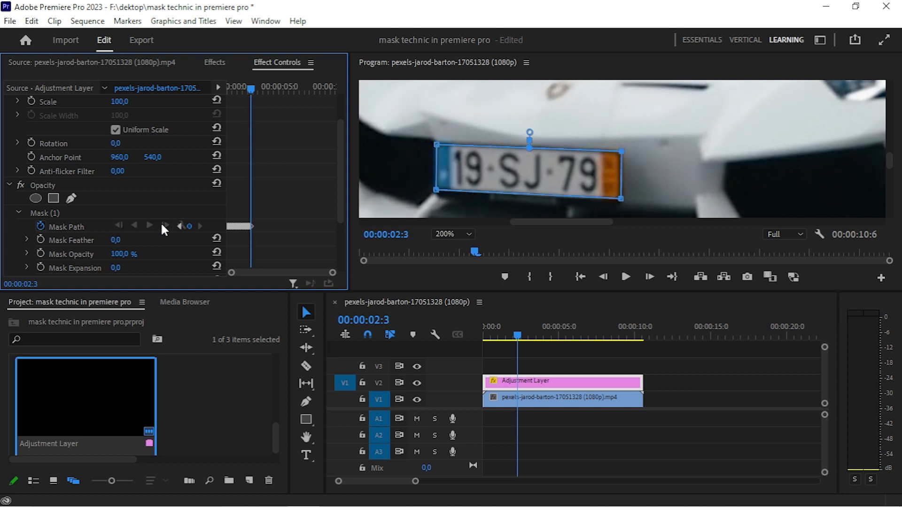
pyautogui.click(161, 224)
pyautogui.click(161, 223)
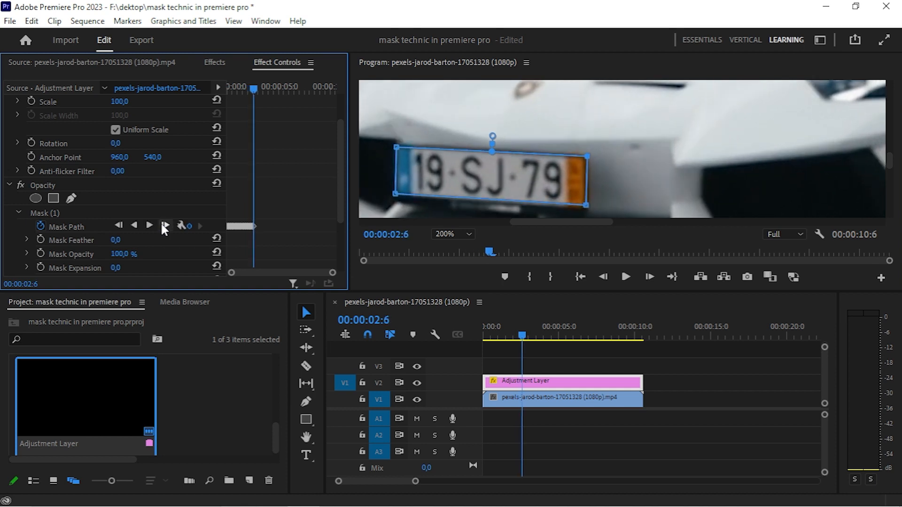
pyautogui.moveTo(889, 157); pyautogui.dragTo(889, 158)
pyautogui.moveTo(531, 222); pyautogui.dragTo(516, 222)
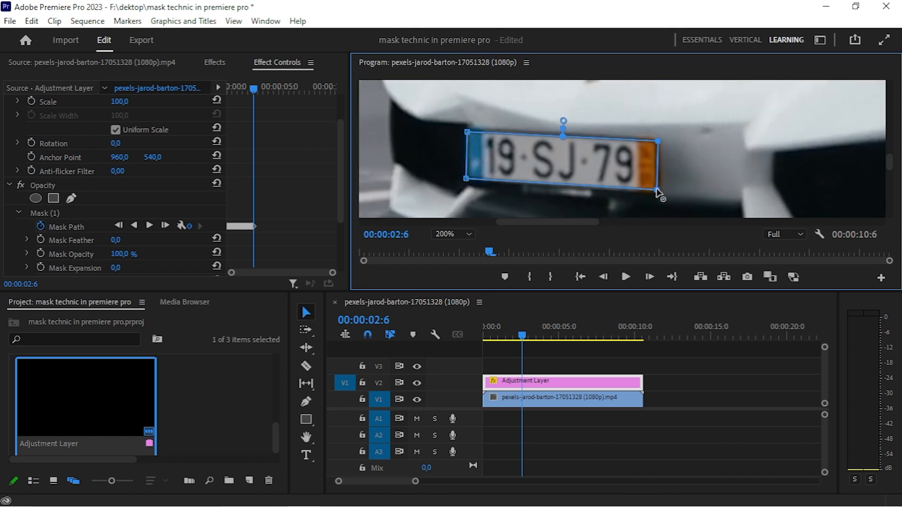
pyautogui.click(163, 225)
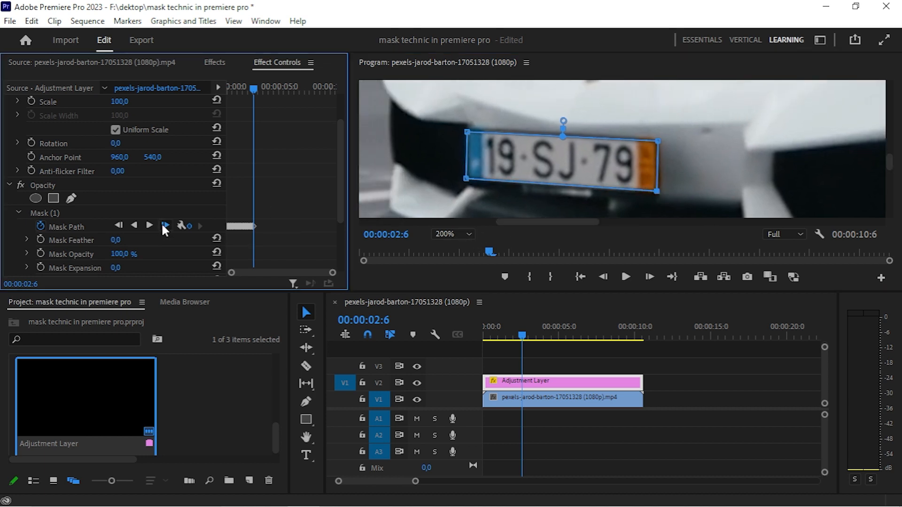
pyautogui.click(162, 225)
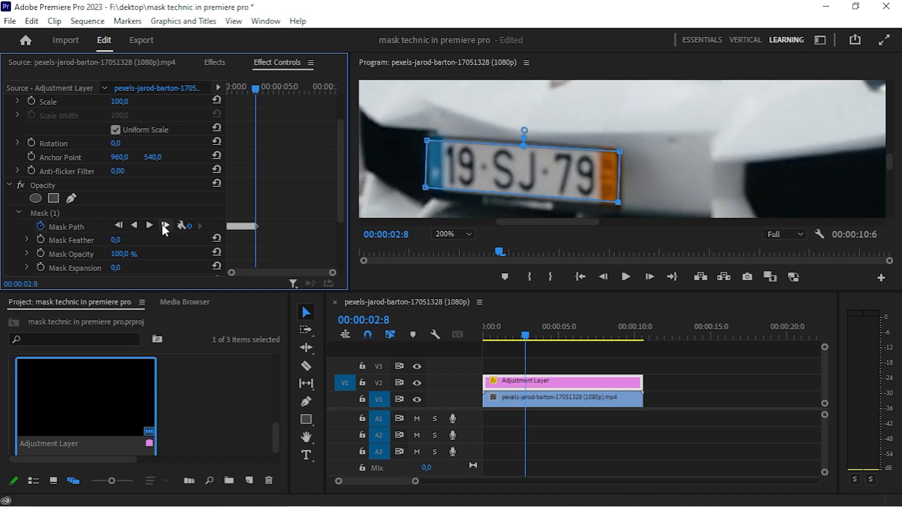
# Refit the mask's lower-right and upper corners to the plate at 00:00:02:8 and track the mask forward to 00:00:03:0.
pyautogui.click(620, 206)
pyautogui.moveTo(619, 206); pyautogui.dragTo(619, 210)
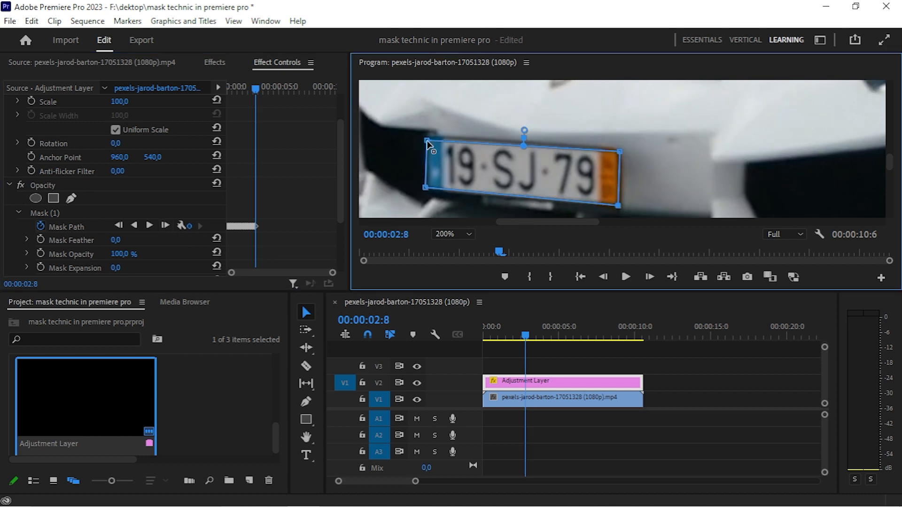
pyautogui.moveTo(427, 140); pyautogui.dragTo(428, 136)
pyautogui.moveTo(618, 151); pyautogui.dragTo(619, 151)
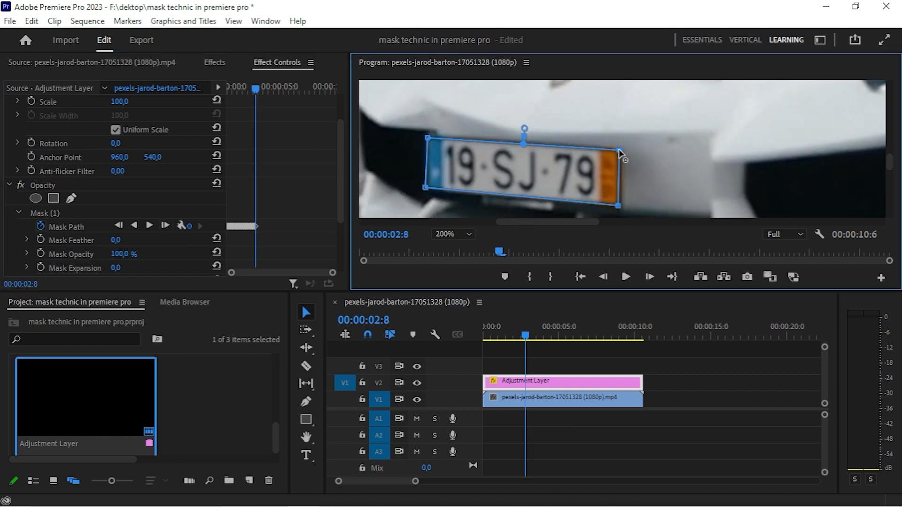
pyautogui.click(164, 223)
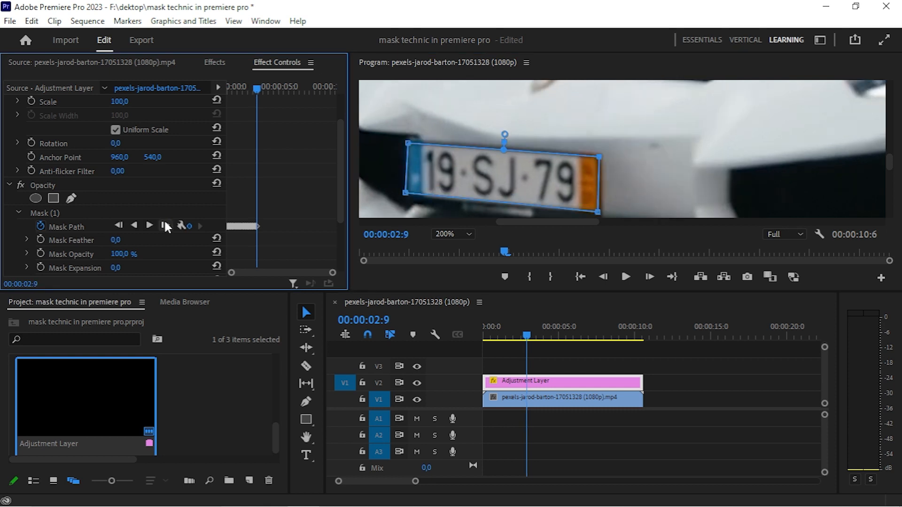
pyautogui.click(165, 223)
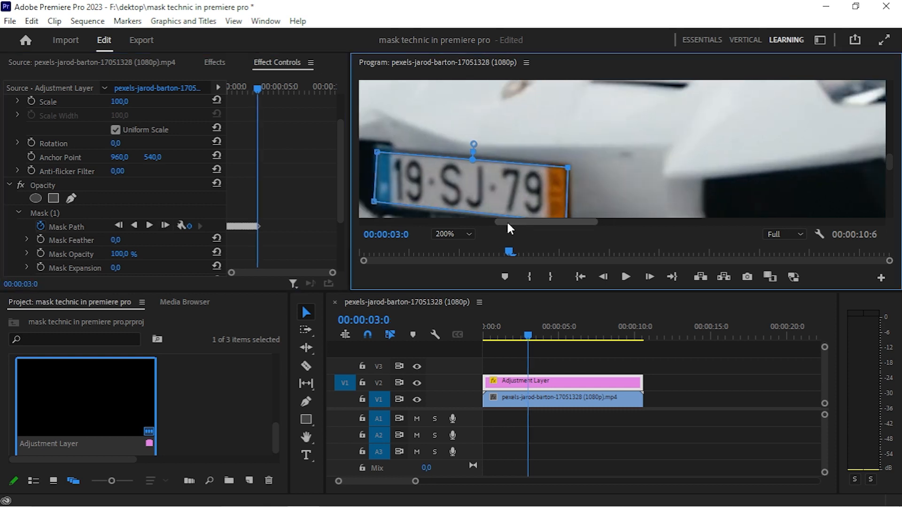
# Refit all four mask corners to the license plate at 00:00:03:0.
pyautogui.moveTo(507, 221); pyautogui.dragTo(483, 222)
pyautogui.scroll(-3, 893, 167)
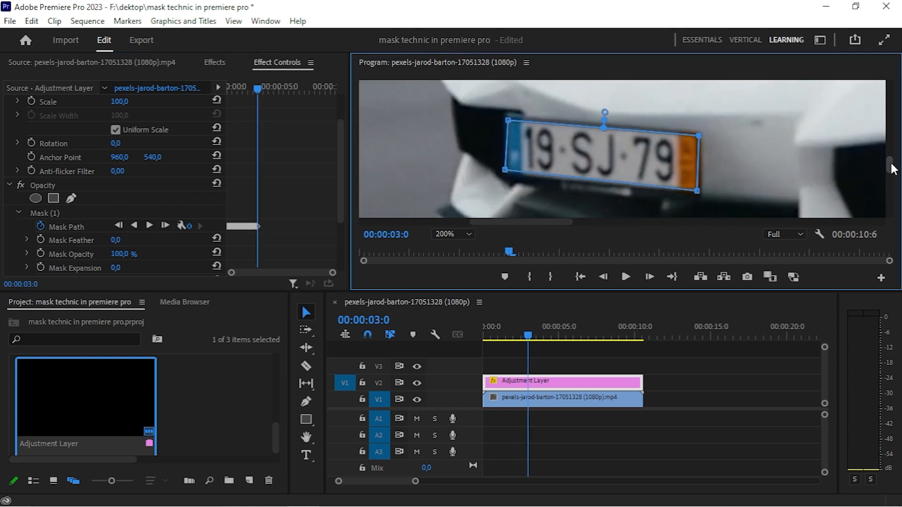
pyautogui.moveTo(506, 154); pyautogui.dragTo(506, 157)
pyautogui.moveTo(508, 104); pyautogui.dragTo(506, 101)
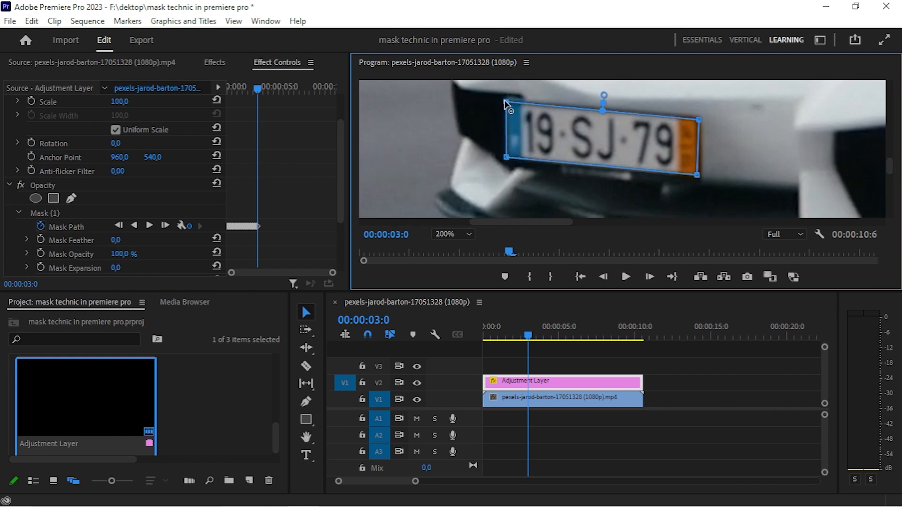
pyautogui.moveTo(699, 121); pyautogui.dragTo(698, 122)
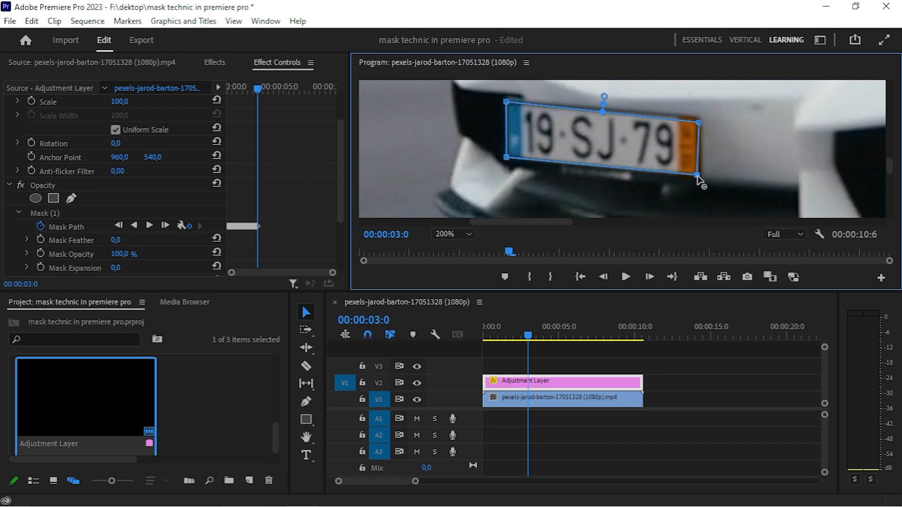
pyautogui.moveTo(697, 175); pyautogui.dragTo(698, 178)
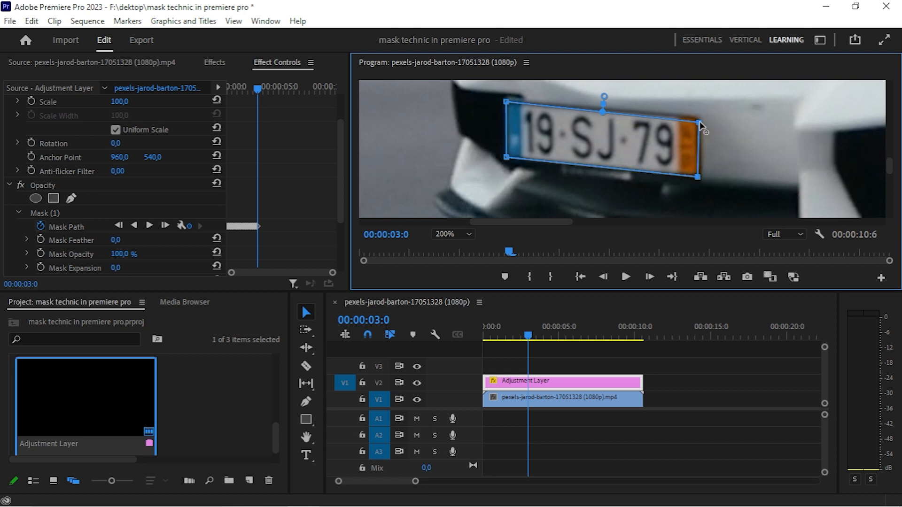
pyautogui.moveTo(699, 123); pyautogui.dragTo(699, 118)
# Track the license plate mask forward frame by frame from 00:00:03:0 to 00:00:03:4.
pyautogui.click(162, 223)
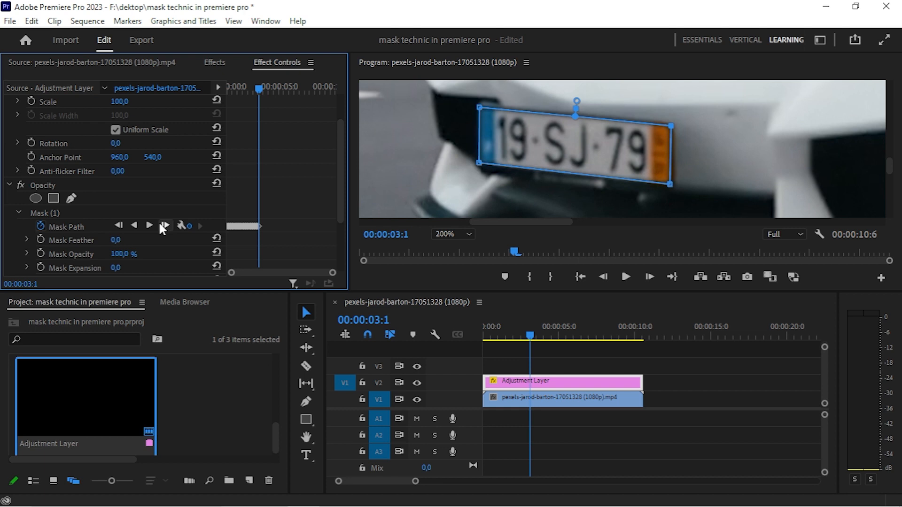
pyautogui.click(160, 225)
pyautogui.click(161, 224)
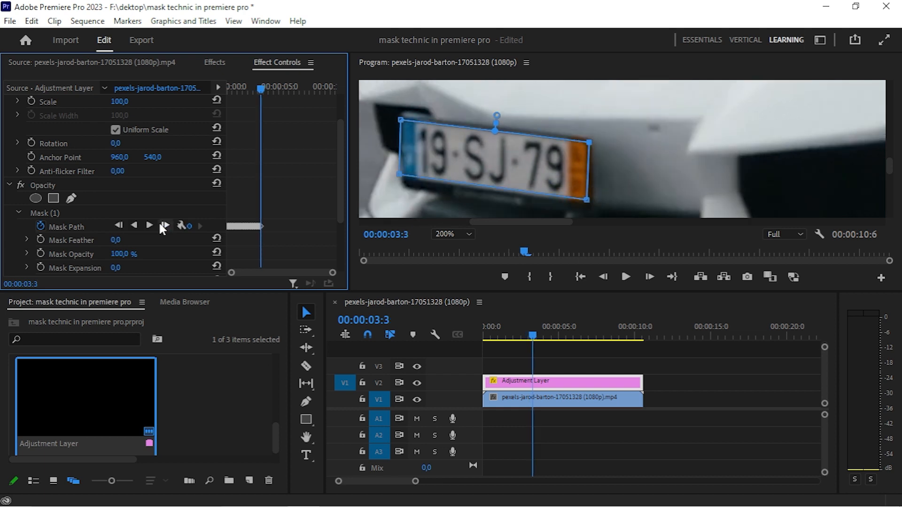
pyautogui.click(159, 224)
# Refit the mask's corners to the plate at 00:00:03:4 and track the mask forward frame by frame to 00:00:03:6.
pyautogui.moveTo(504, 222); pyautogui.dragTo(469, 221)
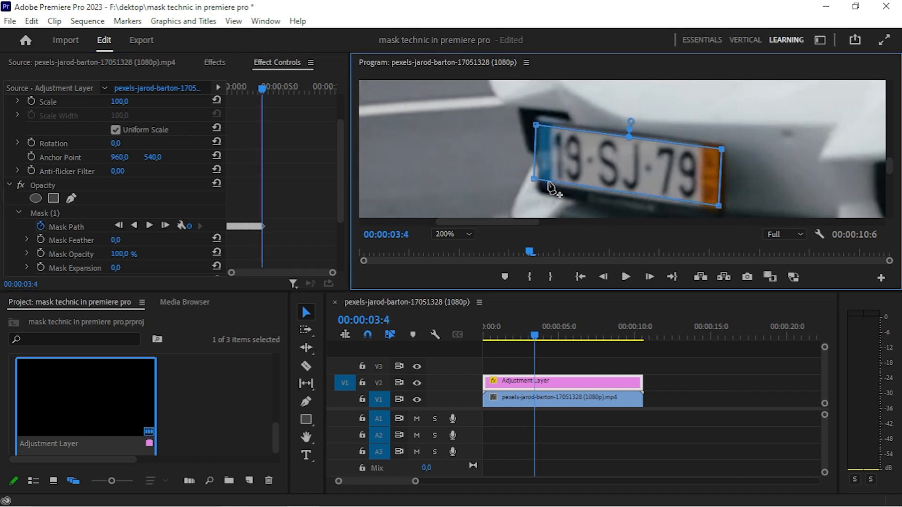
pyautogui.moveTo(534, 179); pyautogui.dragTo(540, 185)
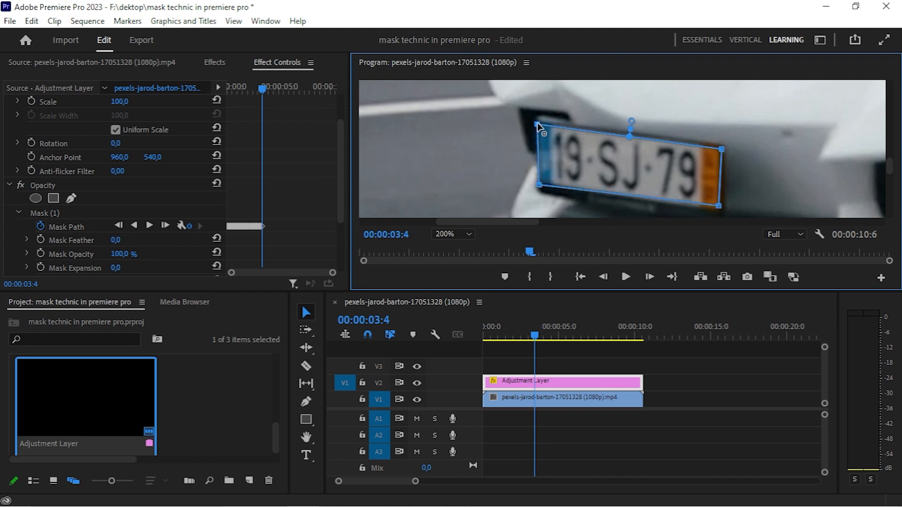
pyautogui.moveTo(722, 149); pyautogui.dragTo(721, 147)
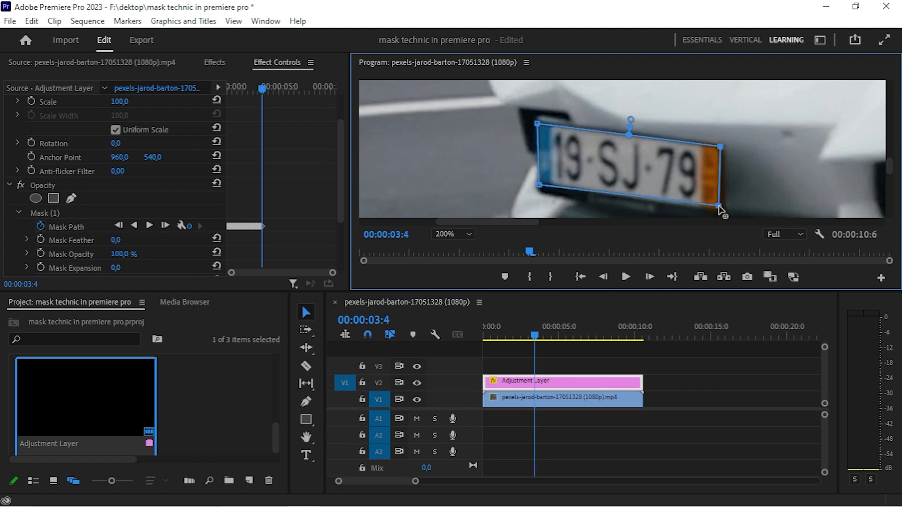
pyautogui.moveTo(719, 206); pyautogui.dragTo(720, 210)
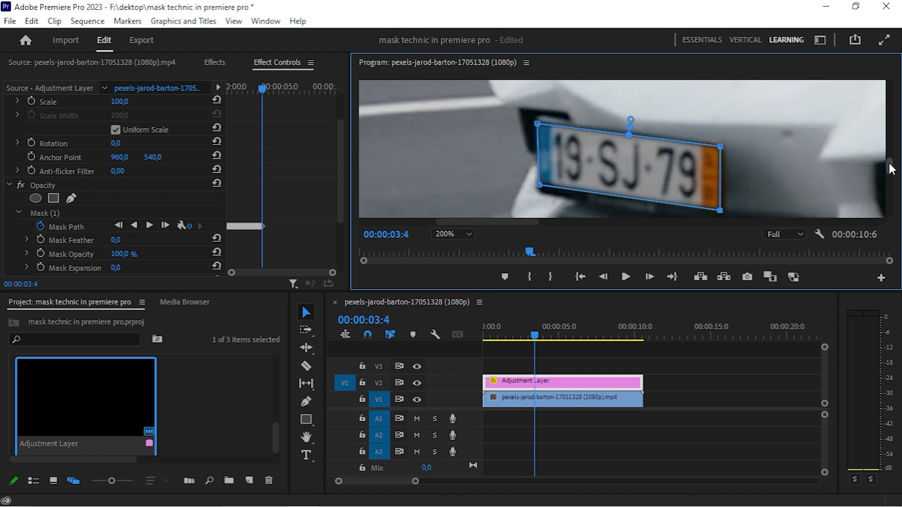
pyautogui.scroll(-2, 891, 168)
pyautogui.click(165, 226)
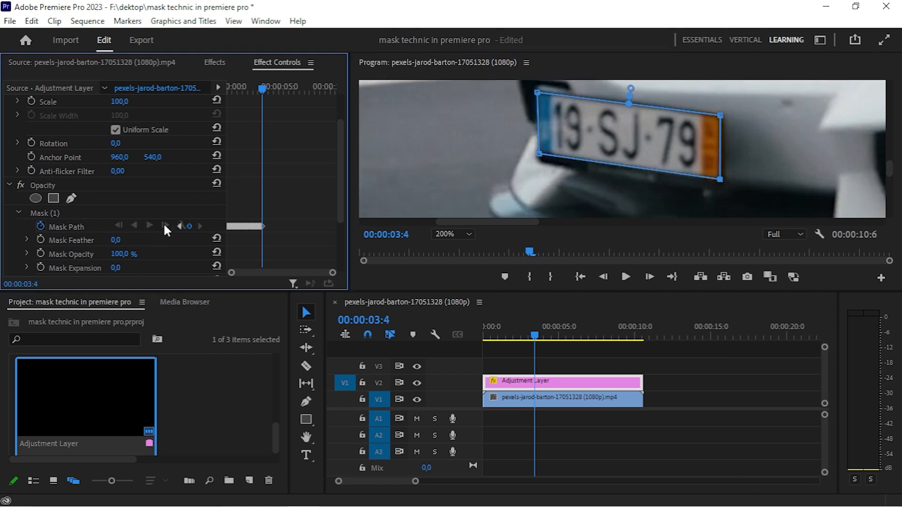
pyautogui.click(164, 226)
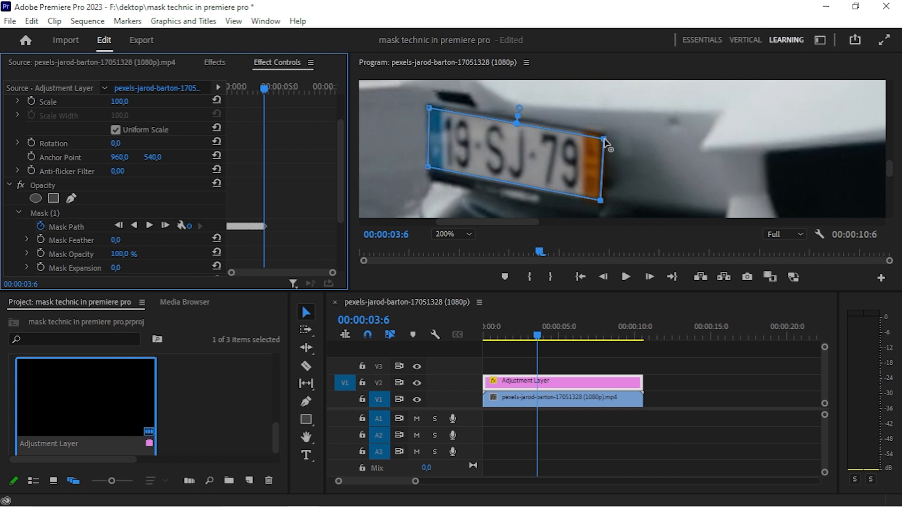
# Refit the mask's two upper corners and lower-left corner to the plate at 00:00:03:6.
pyautogui.moveTo(603, 139); pyautogui.dragTo(603, 135)
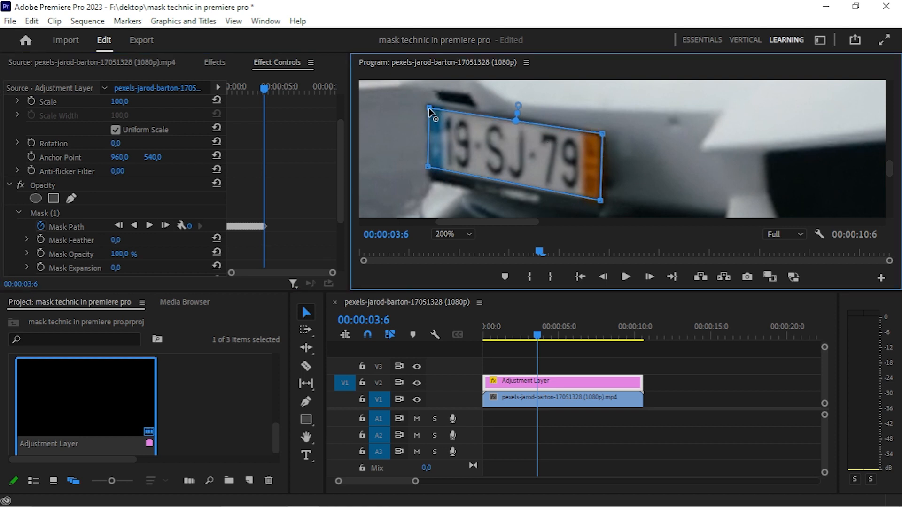
pyautogui.moveTo(429, 108); pyautogui.dragTo(428, 105)
pyautogui.moveTo(428, 167); pyautogui.dragTo(428, 173)
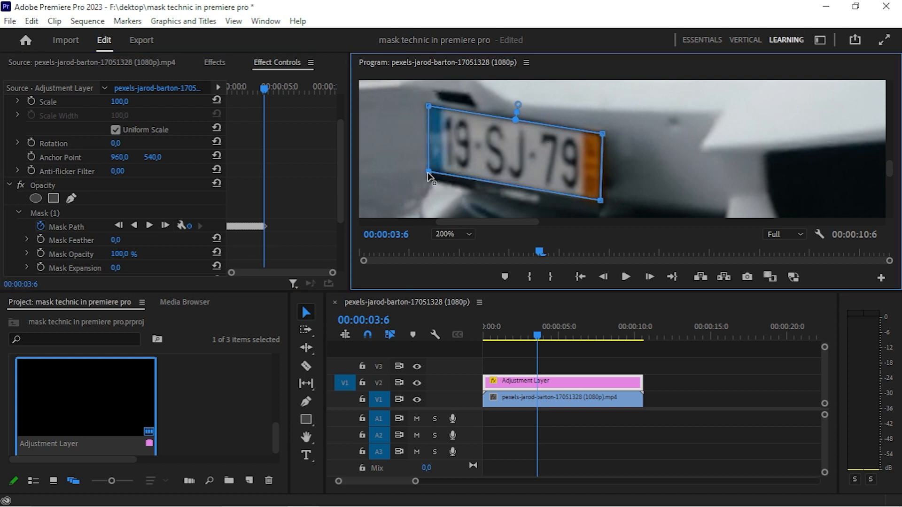
# Refit the mask's lower-right corner to the plate at 00:00:03:6 and track the mask forward frame by frame to 00:00:03:8.
pyautogui.moveTo(601, 201); pyautogui.dragTo(601, 204)
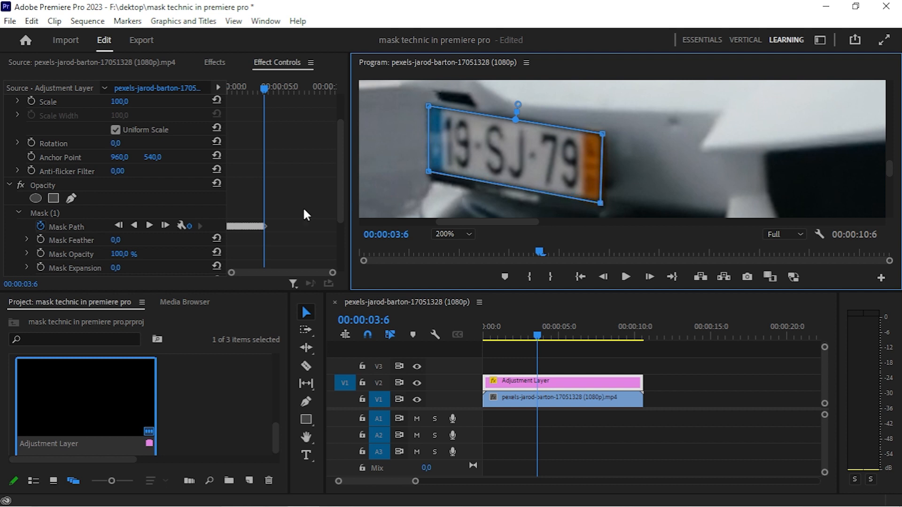
pyautogui.click(164, 225)
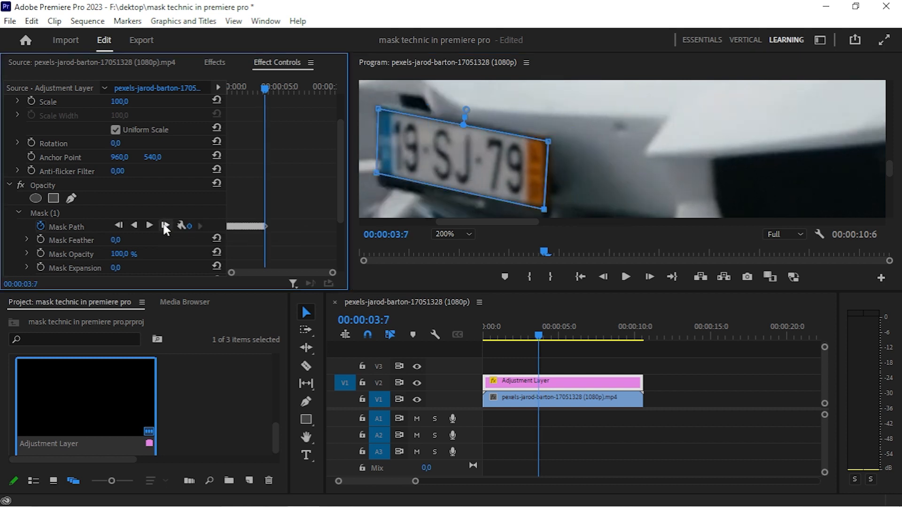
pyautogui.click(164, 225)
# Refit all four mask corners to the license plate at 00:00:03:8.
pyautogui.moveTo(446, 224); pyautogui.dragTo(424, 225)
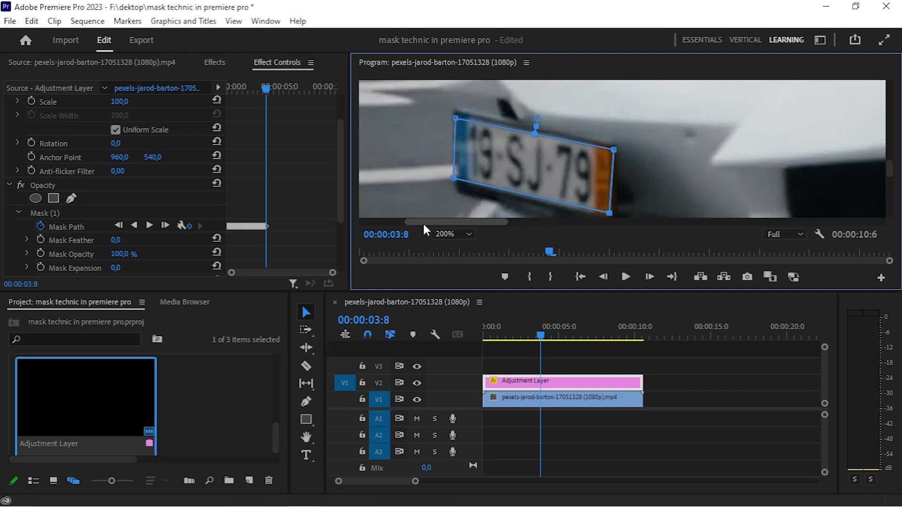
pyautogui.moveTo(889, 165); pyautogui.dragTo(888, 171)
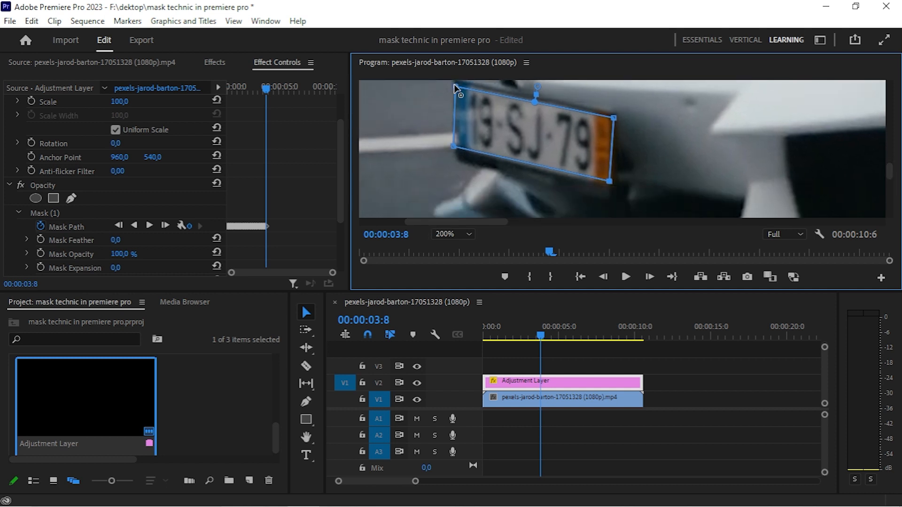
pyautogui.moveTo(453, 86); pyautogui.dragTo(456, 82)
pyautogui.moveTo(454, 146); pyautogui.dragTo(456, 150)
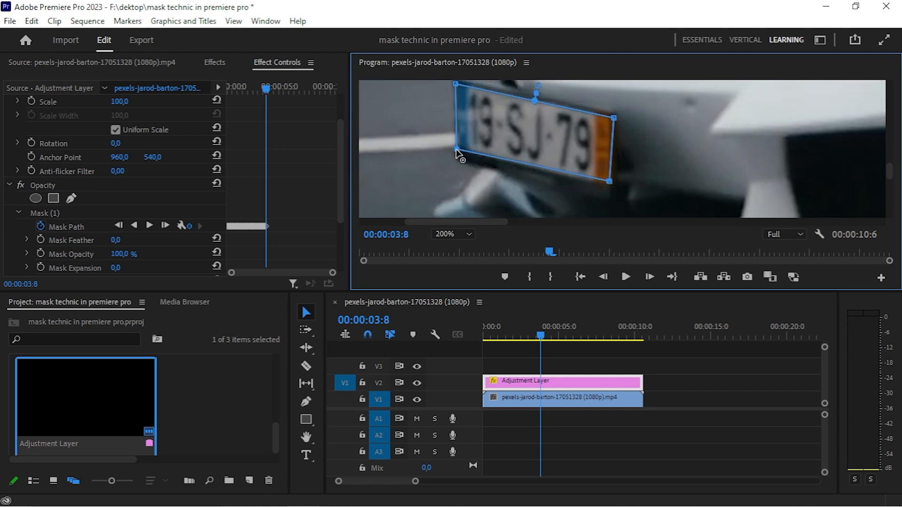
pyautogui.moveTo(610, 181); pyautogui.dragTo(612, 186)
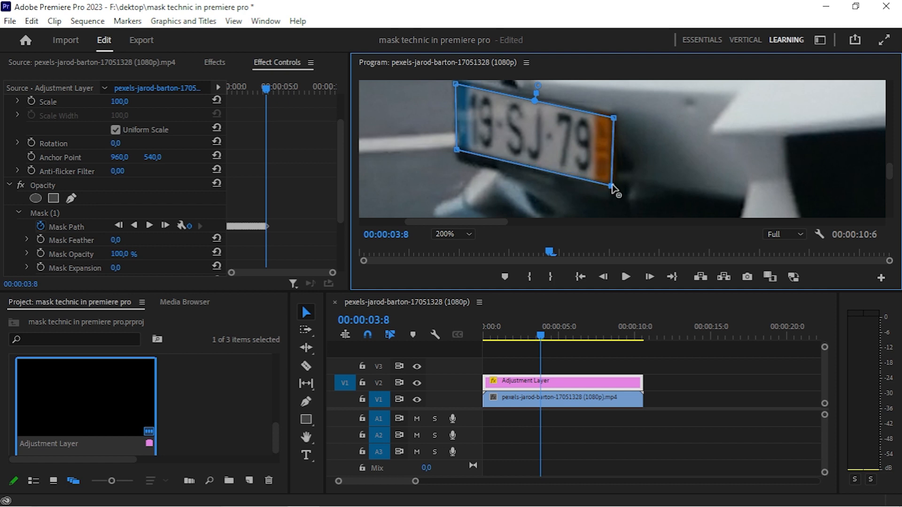
pyautogui.moveTo(614, 118); pyautogui.dragTo(614, 117)
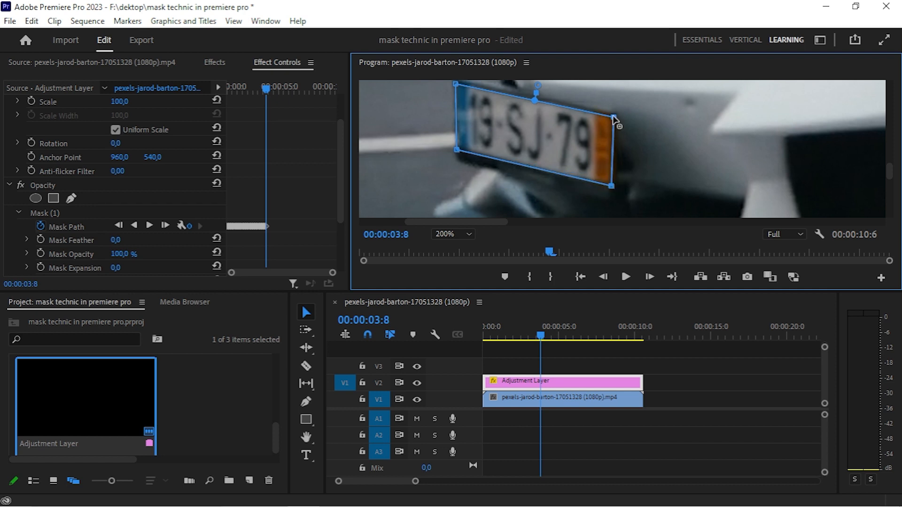
# Track the mask forward one frame to 00:00:03:9 and refit its lower-left corner and both right corners to the plate.
pyautogui.click(167, 225)
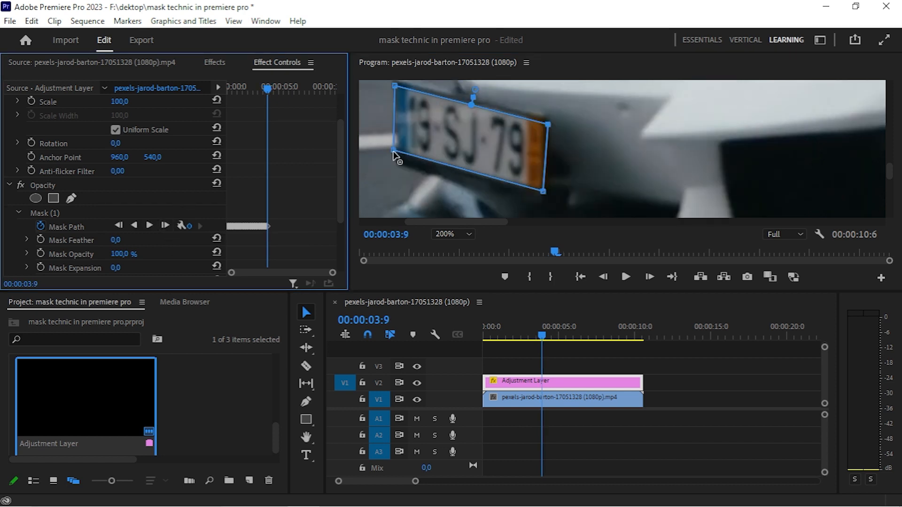
pyautogui.moveTo(394, 151); pyautogui.dragTo(396, 153)
pyautogui.moveTo(551, 124); pyautogui.dragTo(549, 120)
pyautogui.moveTo(546, 194); pyautogui.dragTo(544, 196)
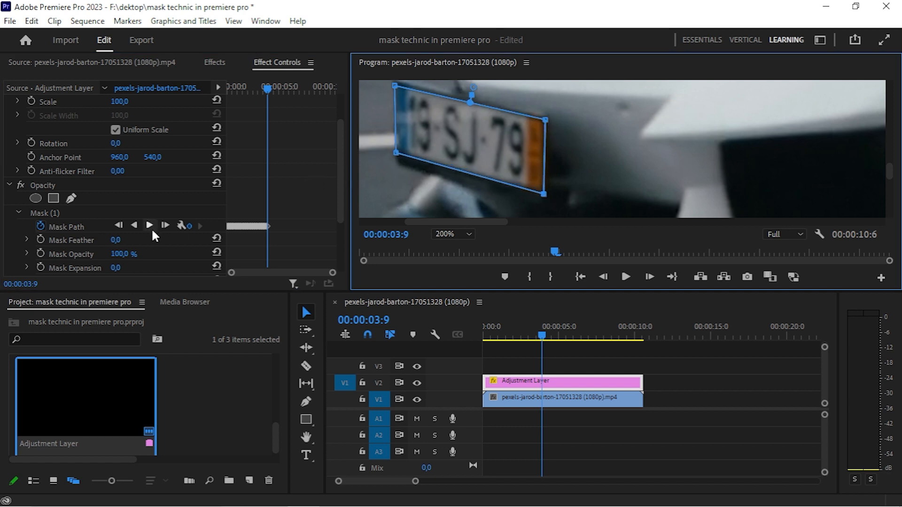
# Track the mask forward one frame to 00:00:04:0 and refit its upper-right and lower-left corners to the plate.
pyautogui.click(166, 226)
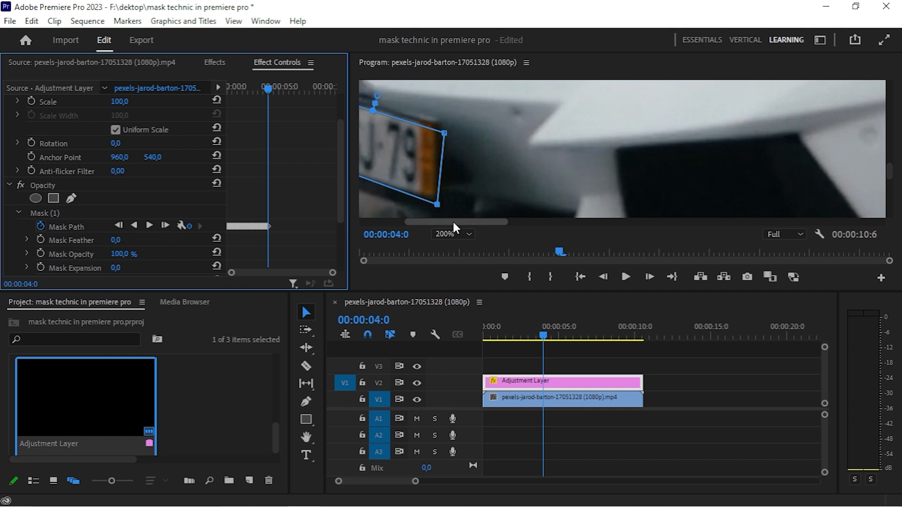
pyautogui.moveTo(453, 221); pyautogui.dragTo(416, 221)
pyautogui.moveTo(632, 134); pyautogui.dragTo(625, 125)
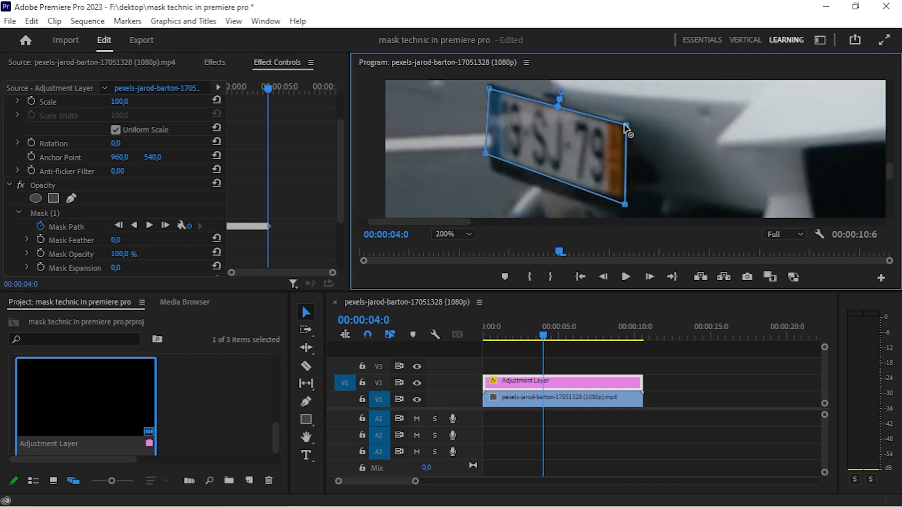
pyautogui.moveTo(486, 153); pyautogui.dragTo(491, 159)
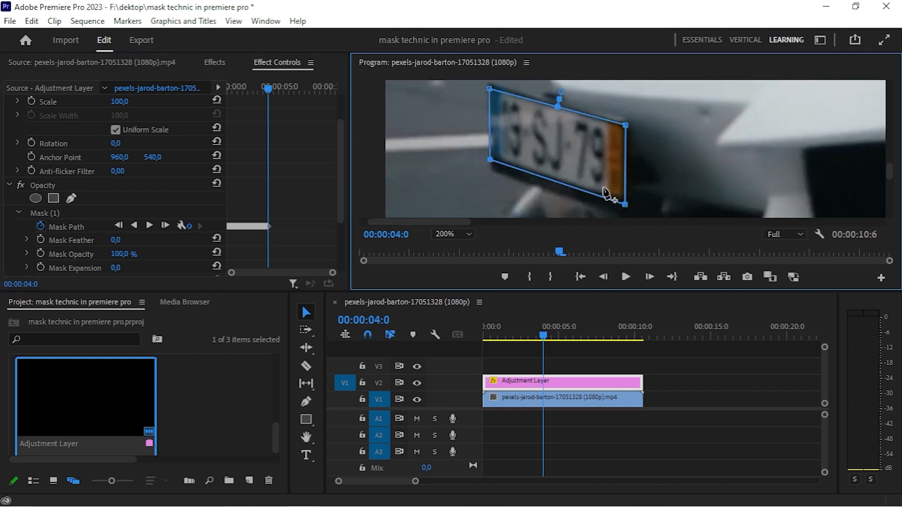
# Track the mask forward one frame to 00:00:04:1 and refit its two left corners and lower-right corner to the plate.
pyautogui.click(163, 225)
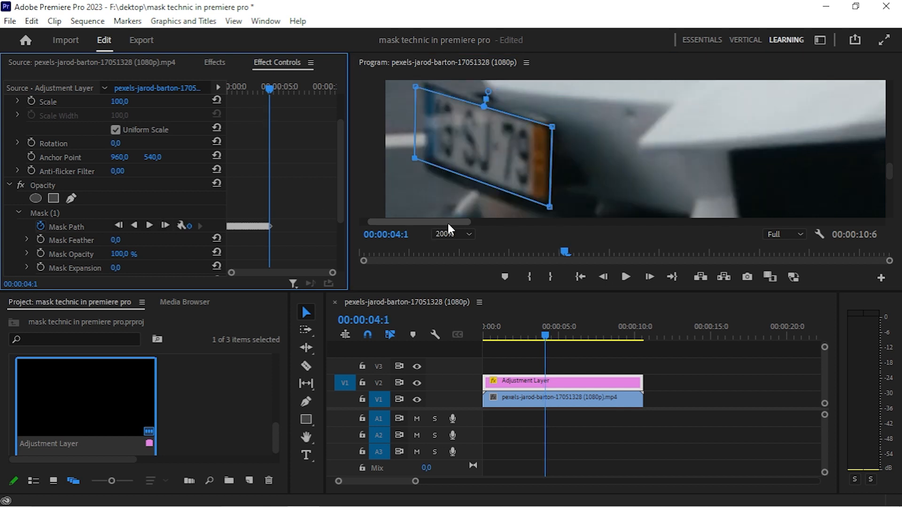
pyautogui.moveTo(448, 224); pyautogui.dragTo(415, 222)
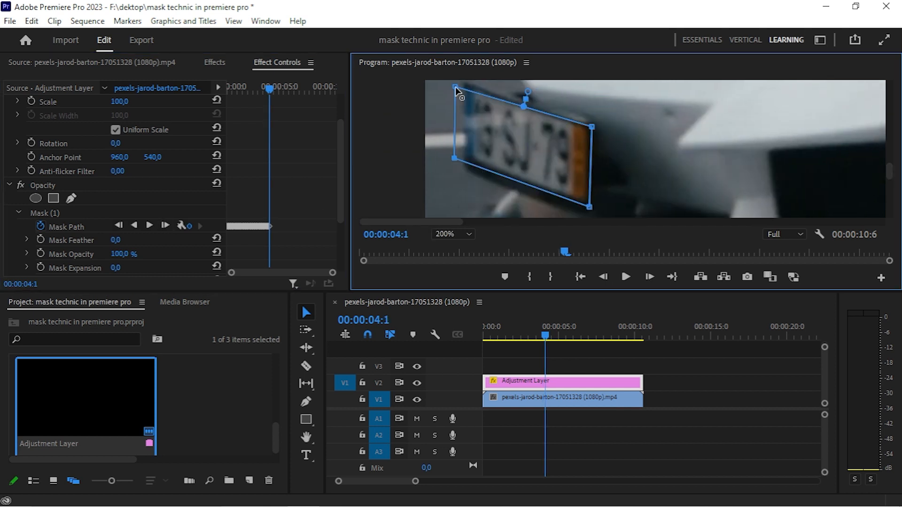
pyautogui.moveTo(455, 87); pyautogui.dragTo(465, 87)
pyautogui.moveTo(455, 159); pyautogui.dragTo(463, 163)
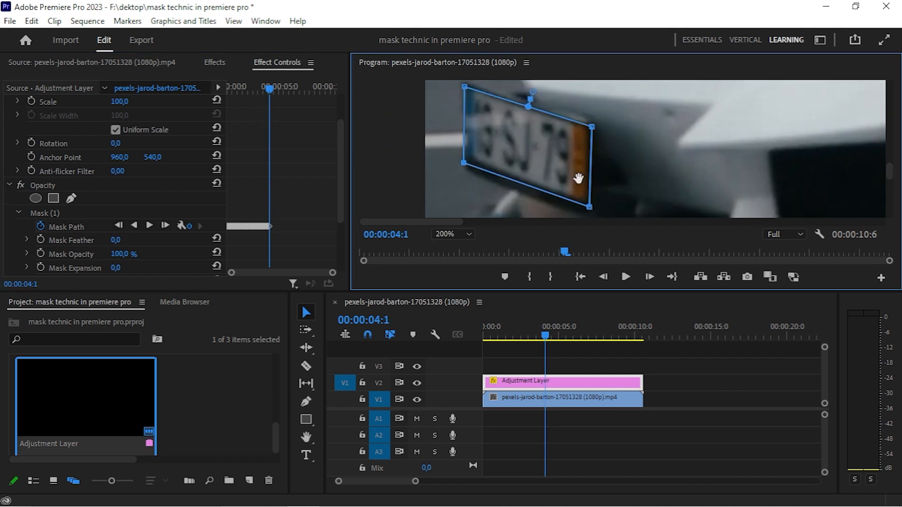
pyautogui.moveTo(590, 207); pyautogui.dragTo(589, 208)
# Track the mask forward frame by frame to 00:00:04:3 and shift the whole mask towards the outside of the video frame's left edge.
pyautogui.click(165, 226)
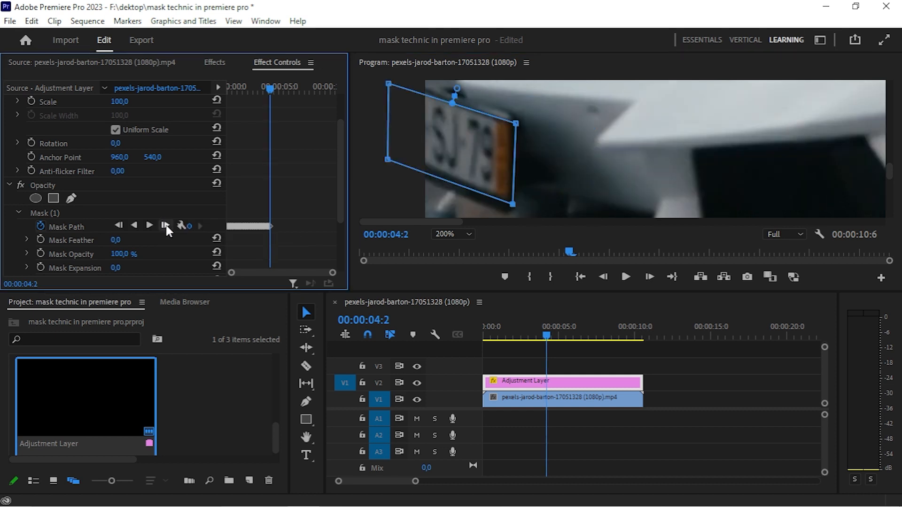
pyautogui.click(165, 225)
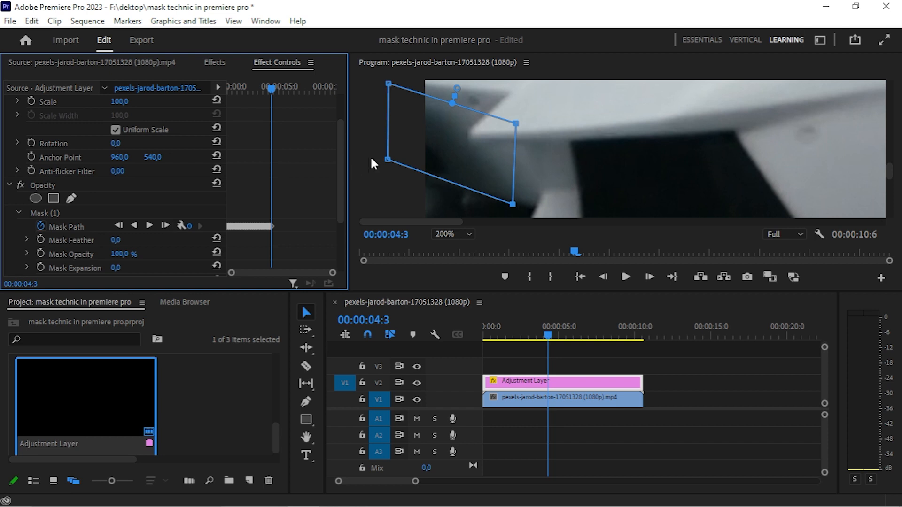
pyautogui.moveTo(410, 152); pyautogui.dragTo(347, 157)
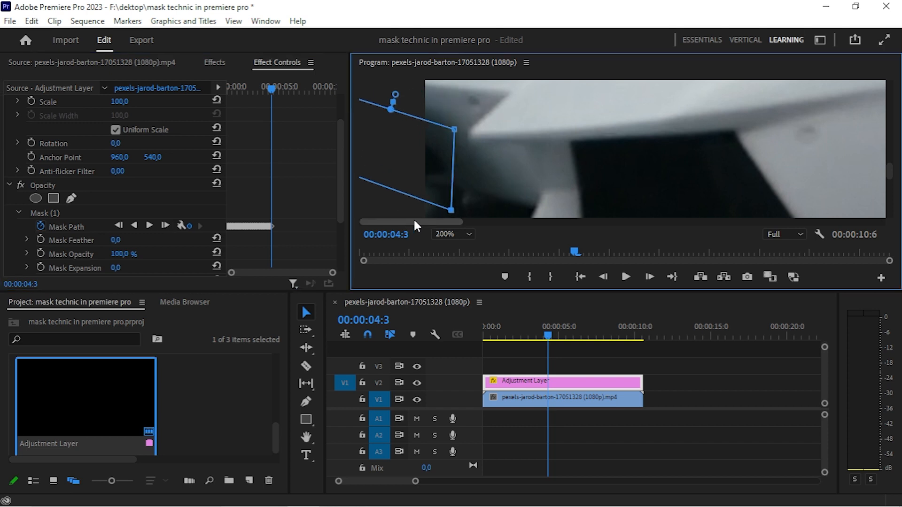
pyautogui.scroll(-1, 889, 177)
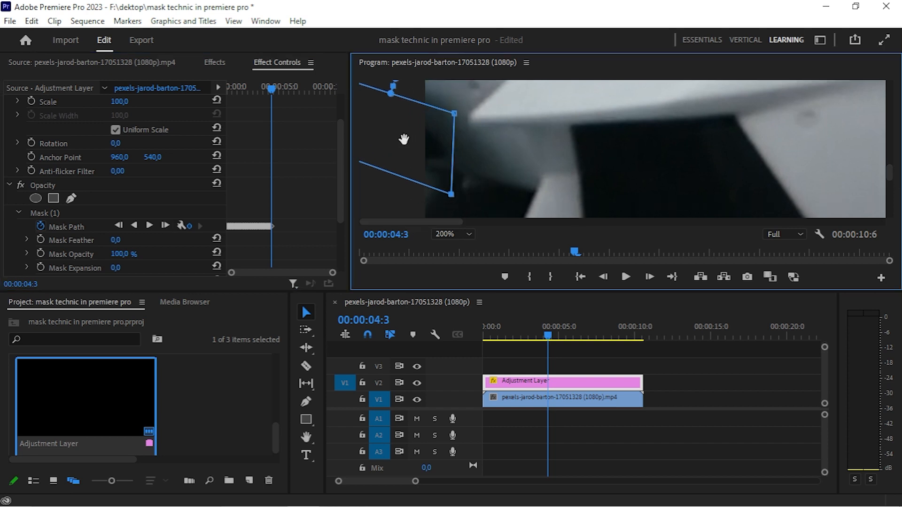
pyautogui.moveTo(404, 139); pyautogui.dragTo(385, 141)
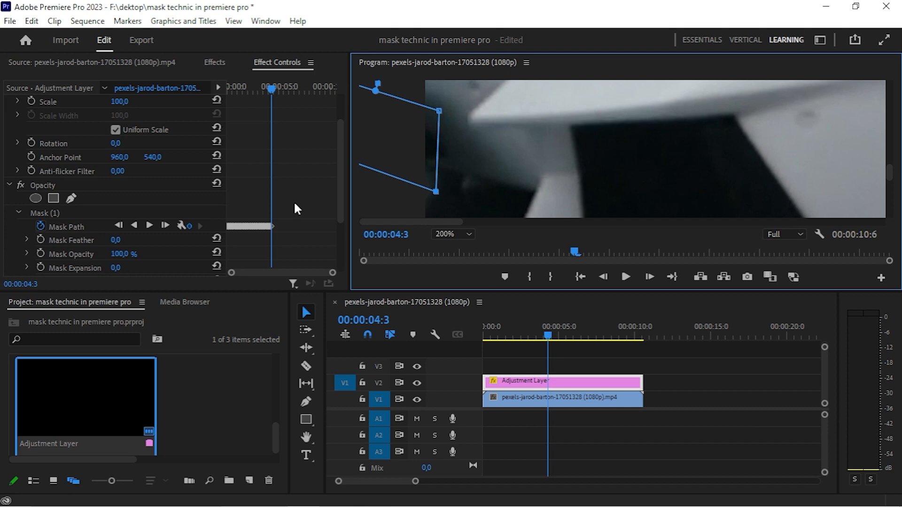
# Track the mask forward one frame to 00:00:04:4, move it completely outside the video frame's left edge, and deselect it.
pyautogui.click(162, 225)
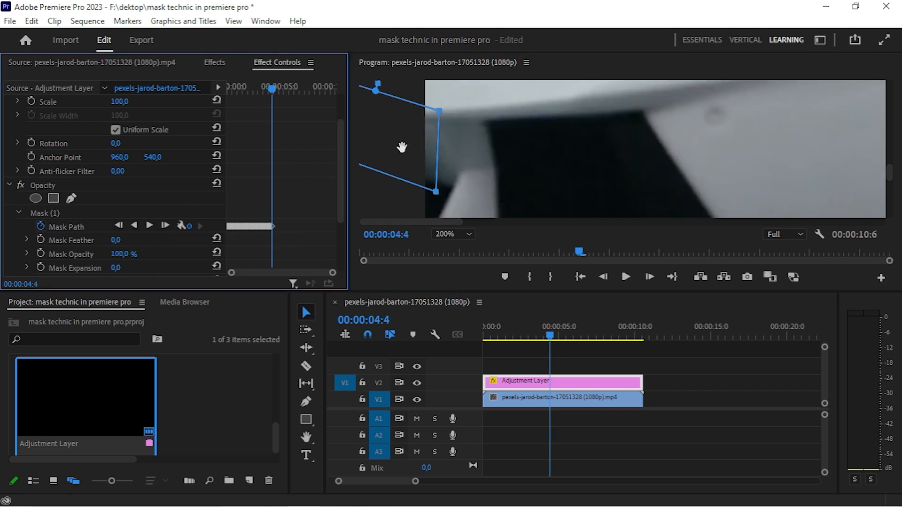
pyautogui.moveTo(402, 147); pyautogui.dragTo(363, 151)
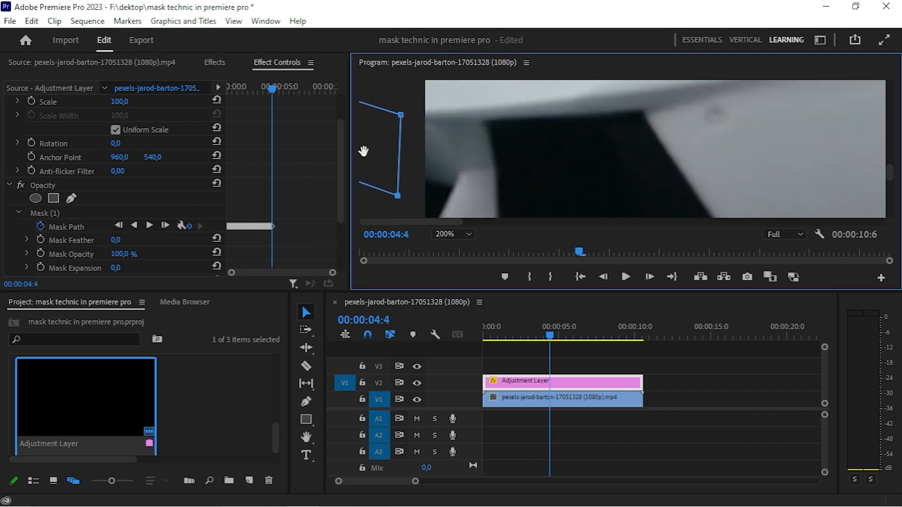
pyautogui.click(141, 198)
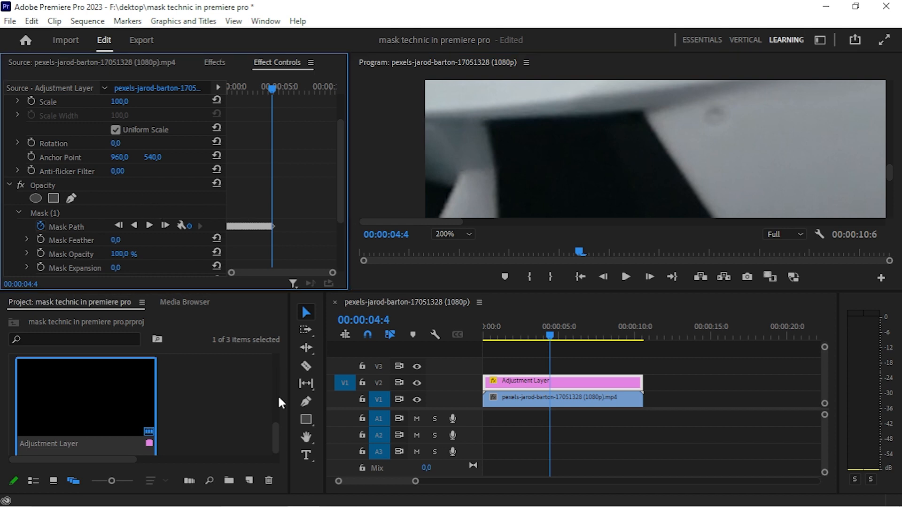
# Fit the whole frame in the preview and scrub the sequence from the start to 00:00:05:9 to review the clip.
pyautogui.click(459, 234)
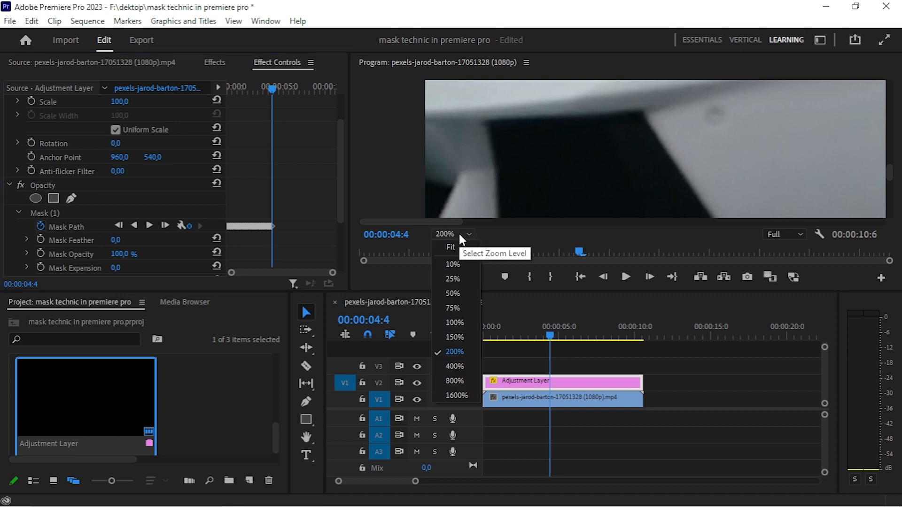
pyautogui.click(455, 247)
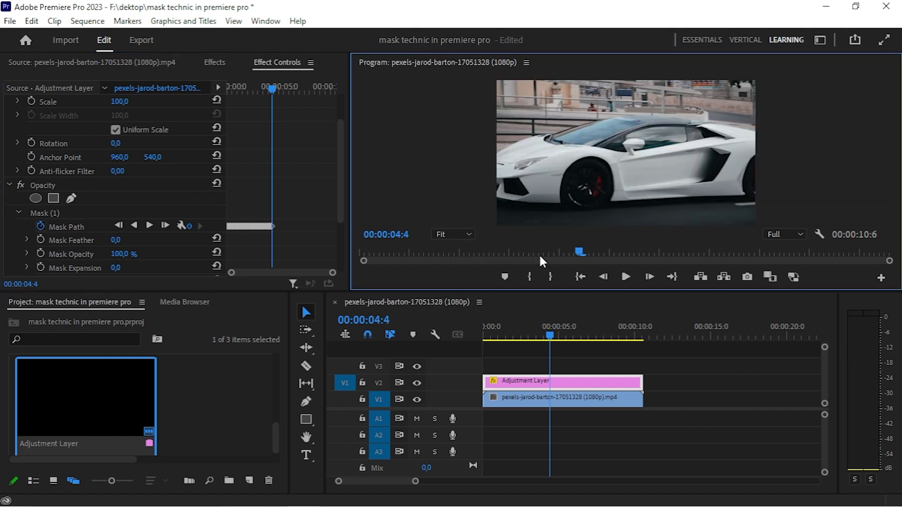
pyautogui.moveTo(496, 249); pyautogui.dragTo(363, 253)
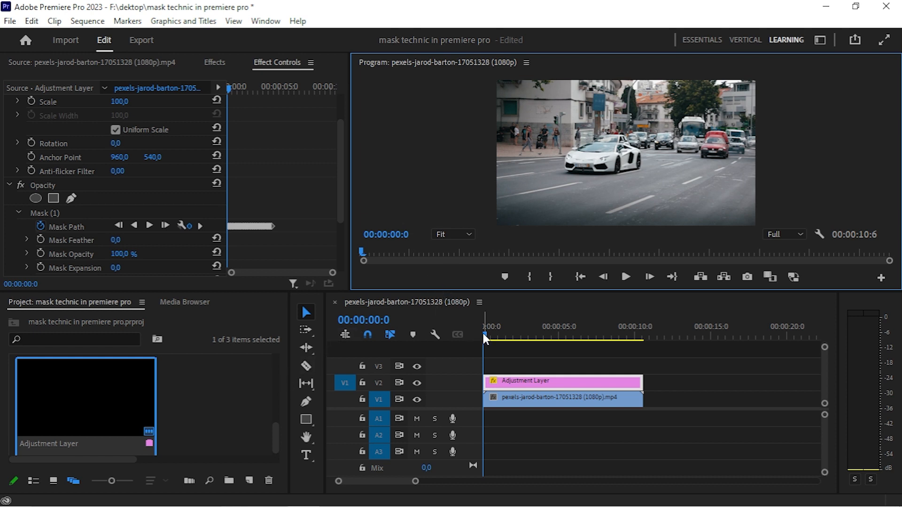
pyautogui.moveTo(484, 336); pyautogui.dragTo(553, 340)
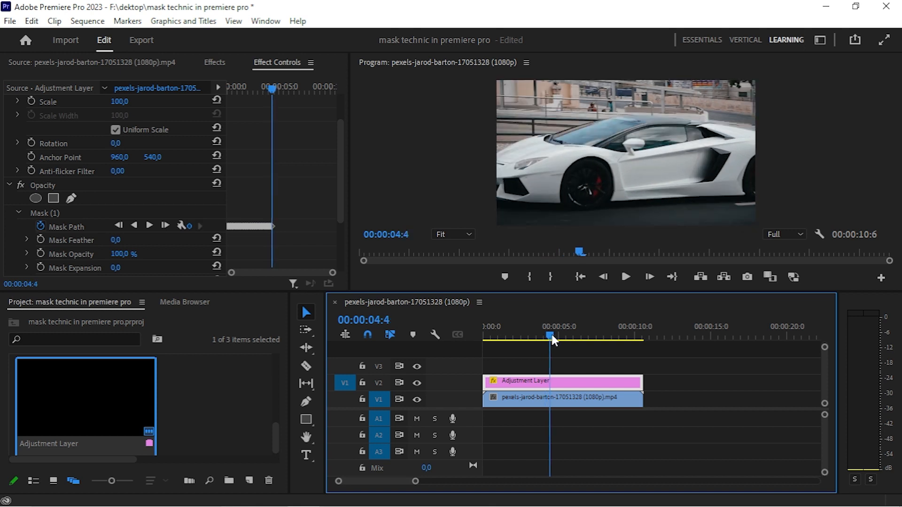
pyautogui.moveTo(553, 340); pyautogui.dragTo(555, 340)
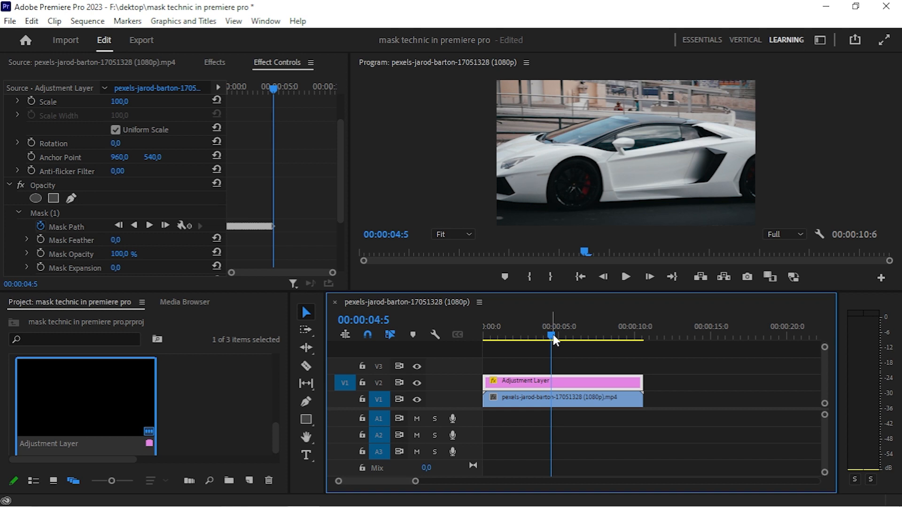
pyautogui.moveTo(552, 335); pyautogui.dragTo(573, 335)
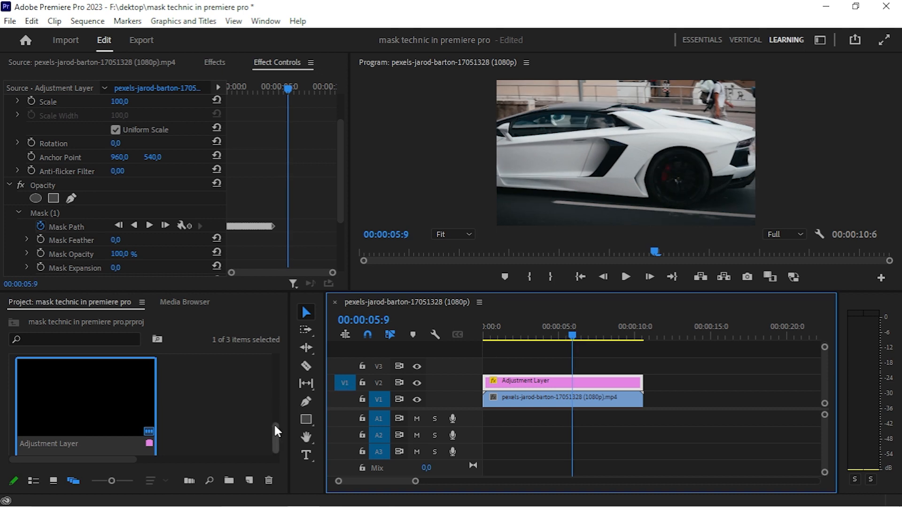
# Create a new 1920 × 1080 adjustment layer at 23,976 fps and place it on track V3 at the start of the sequence.
pyautogui.rightClick(237, 401)
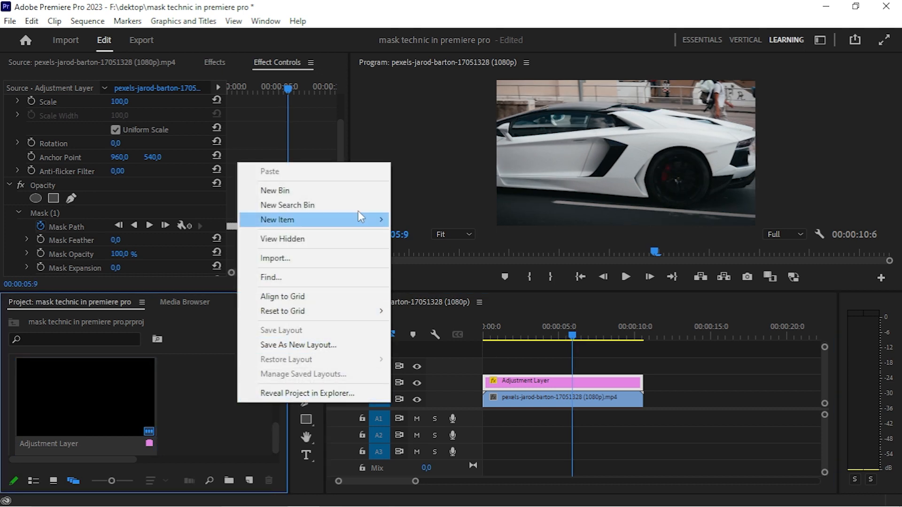
pyautogui.moveTo(354, 219)
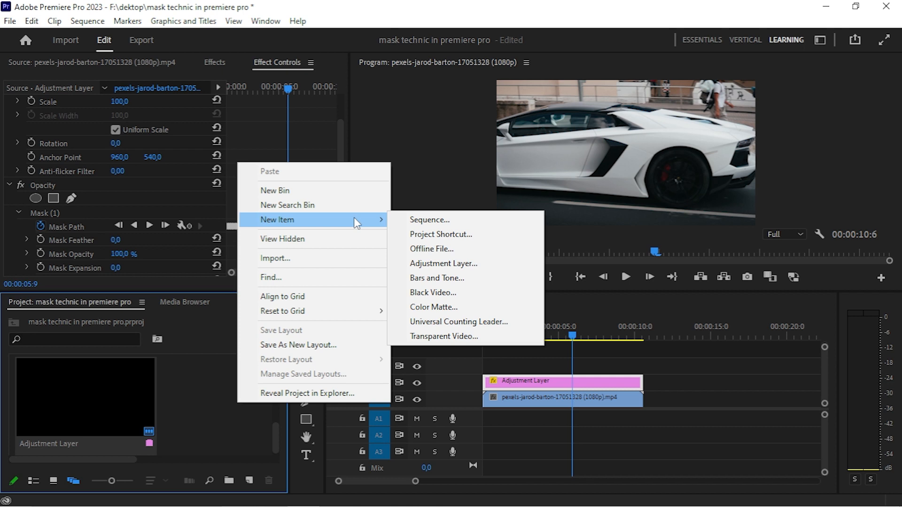
pyautogui.click(460, 264)
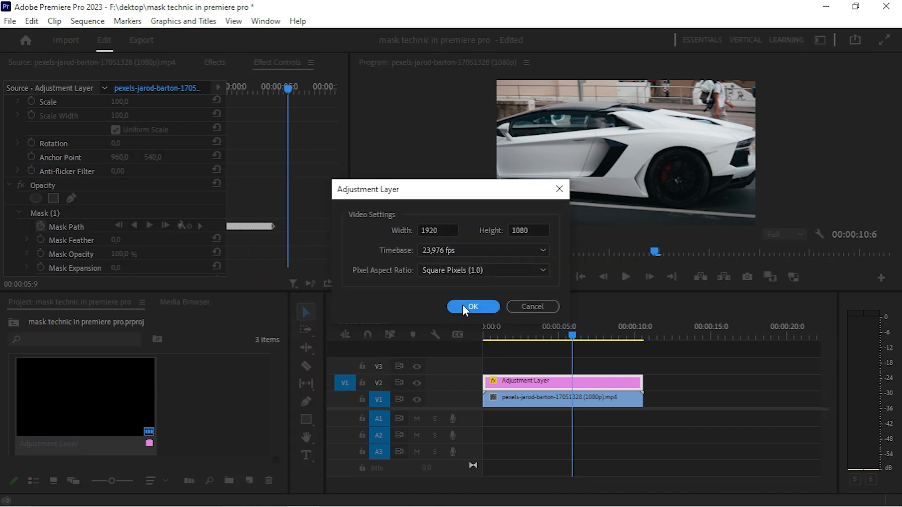
pyautogui.click(463, 305)
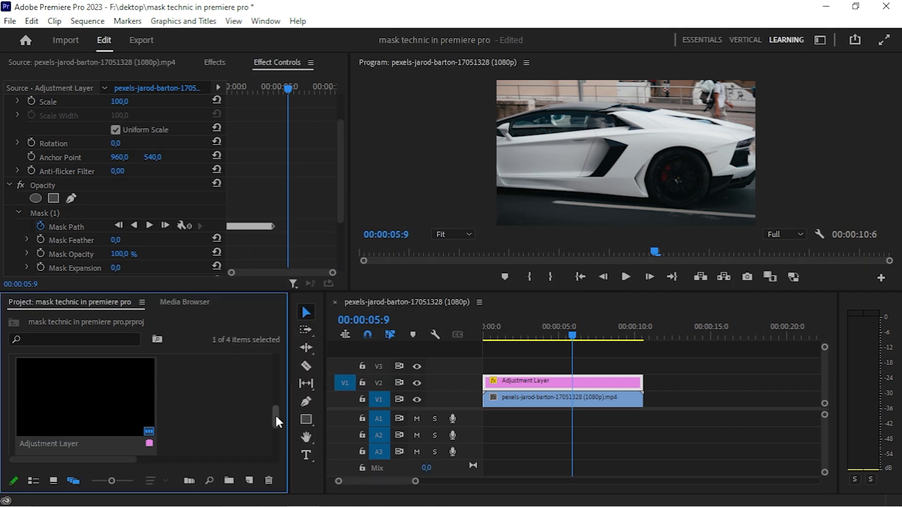
pyautogui.moveTo(275, 414); pyautogui.dragTo(275, 439)
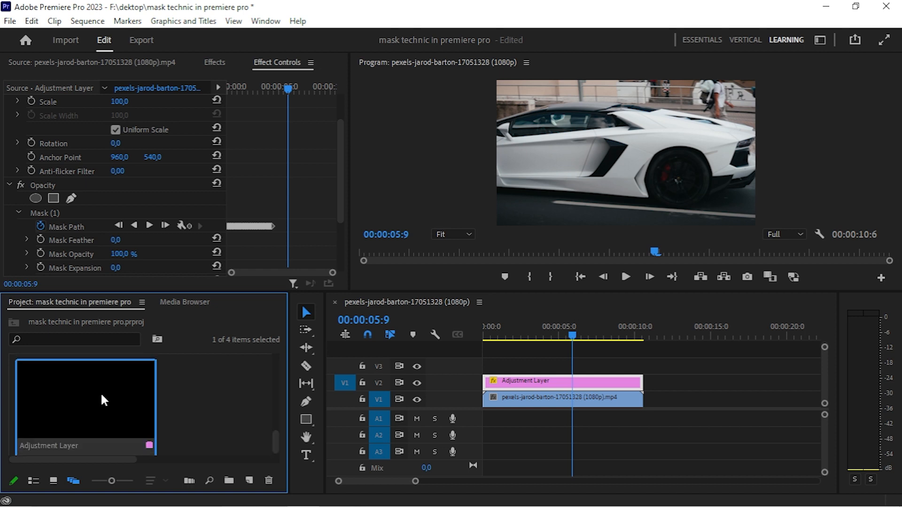
pyautogui.moveTo(101, 393); pyautogui.dragTo(485, 367)
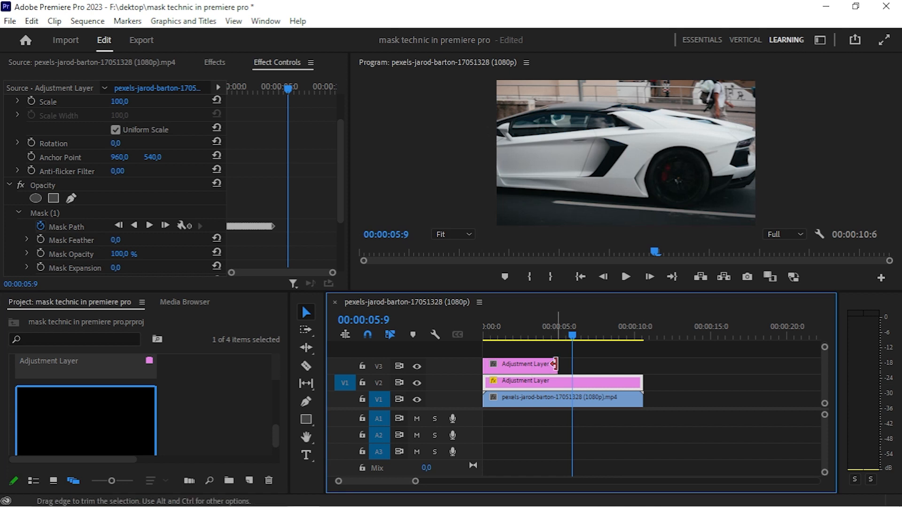
# Extend the V3 adjustment layer to the end of the car clip and move the playhead to 00:00:06:1.
pyautogui.moveTo(555, 364); pyautogui.dragTo(639, 366)
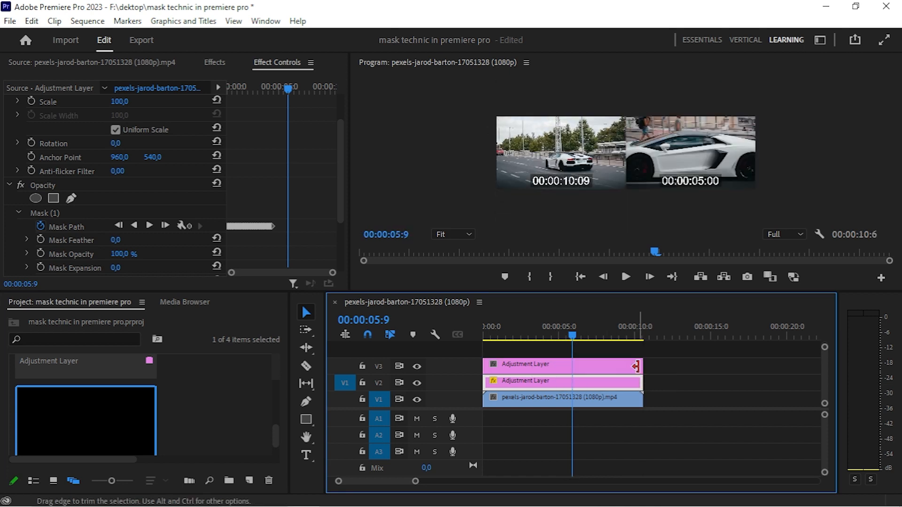
pyautogui.click(546, 365)
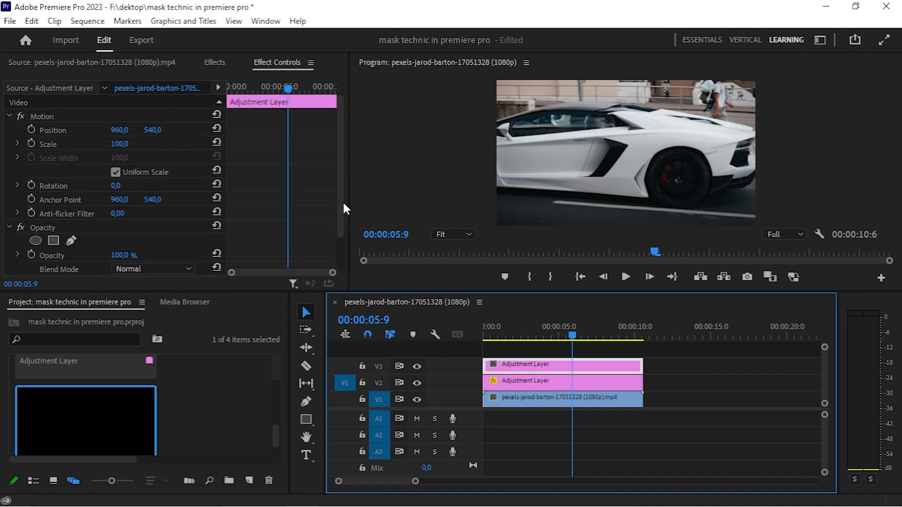
pyautogui.moveTo(339, 196); pyautogui.dragTo(340, 227)
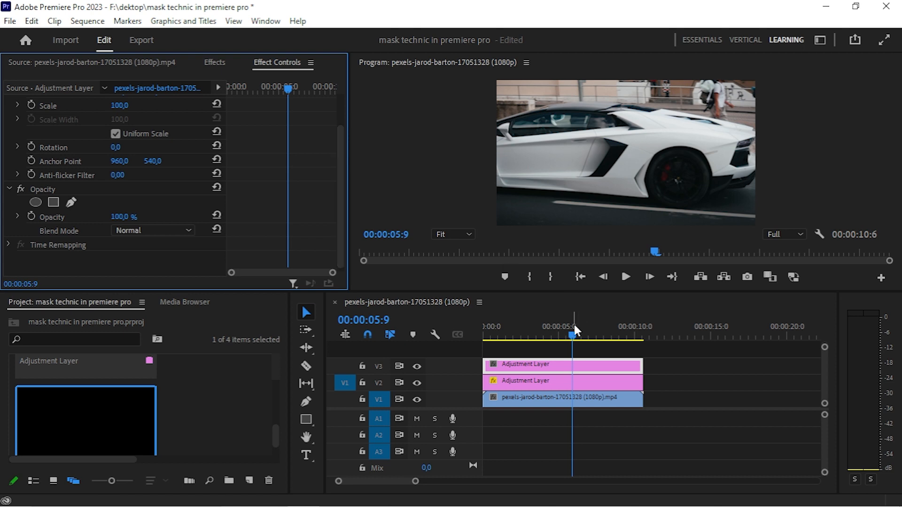
pyautogui.click(575, 338)
pyautogui.moveTo(575, 335); pyautogui.dragTo(577, 336)
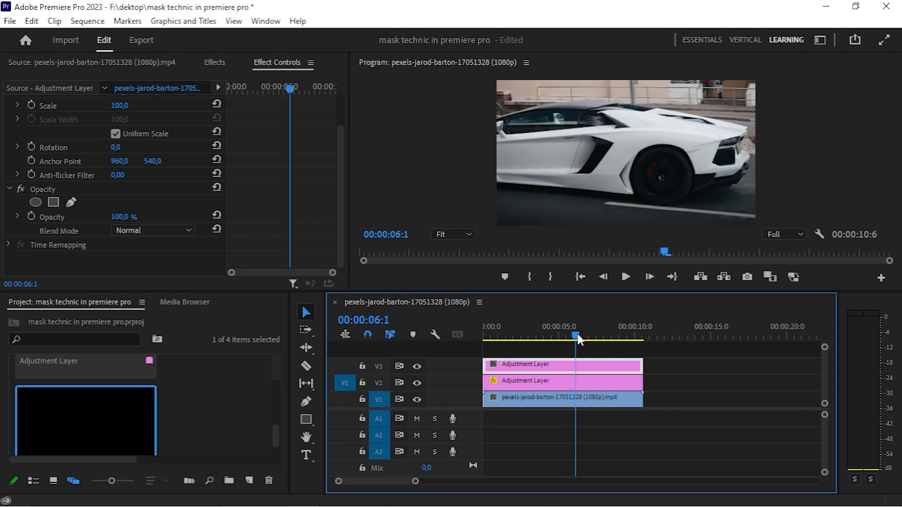
pyautogui.moveTo(579, 334); pyautogui.dragTo(577, 335)
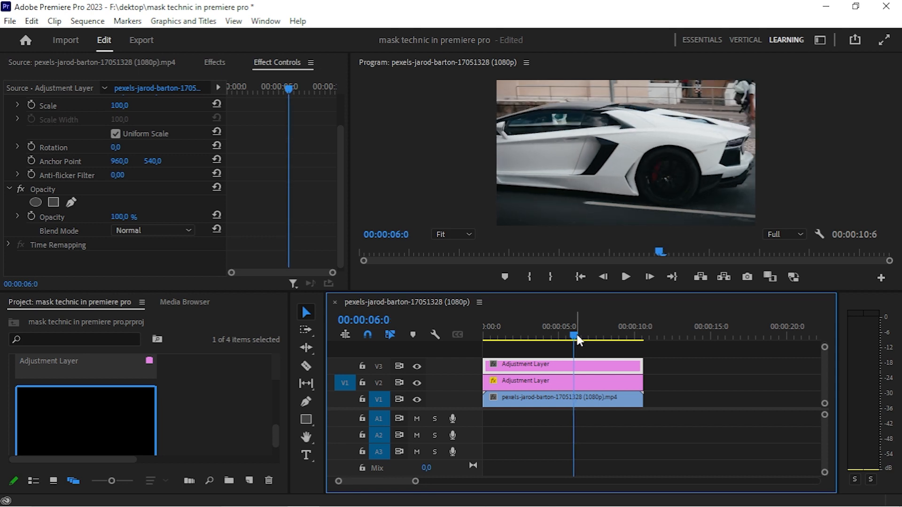
pyautogui.click(577, 334)
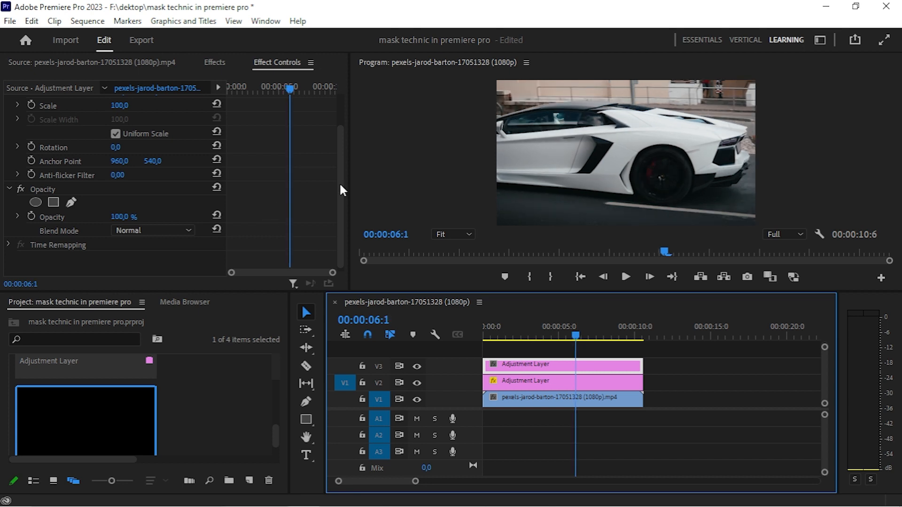
pyautogui.moveTo(341, 177); pyautogui.dragTo(343, 192)
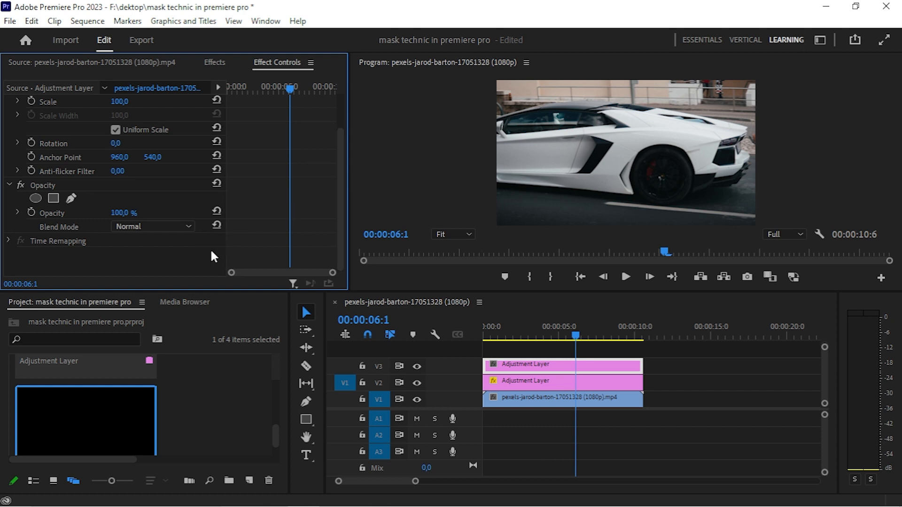
# Add a free-draw opacity mask to the V3 adjustment layer and enlarge the preview to 150% around the rear license plate.
pyautogui.click(528, 368)
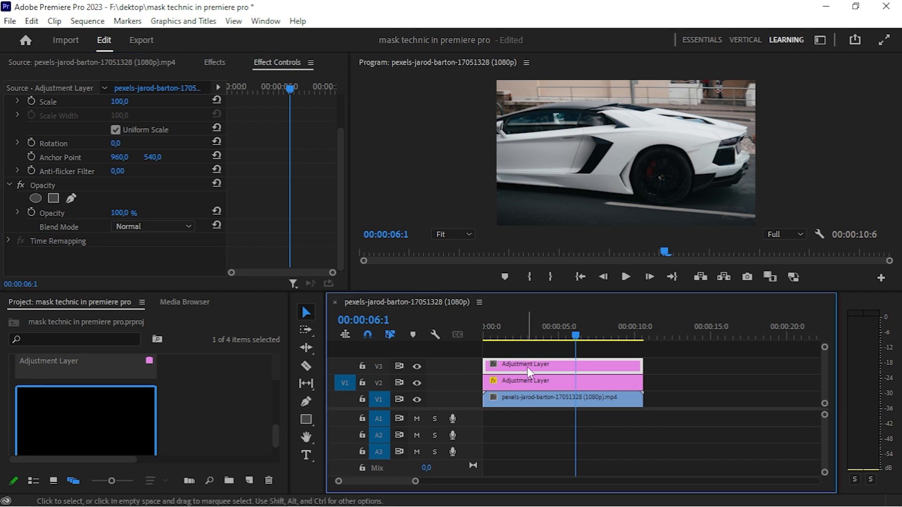
pyautogui.click(72, 199)
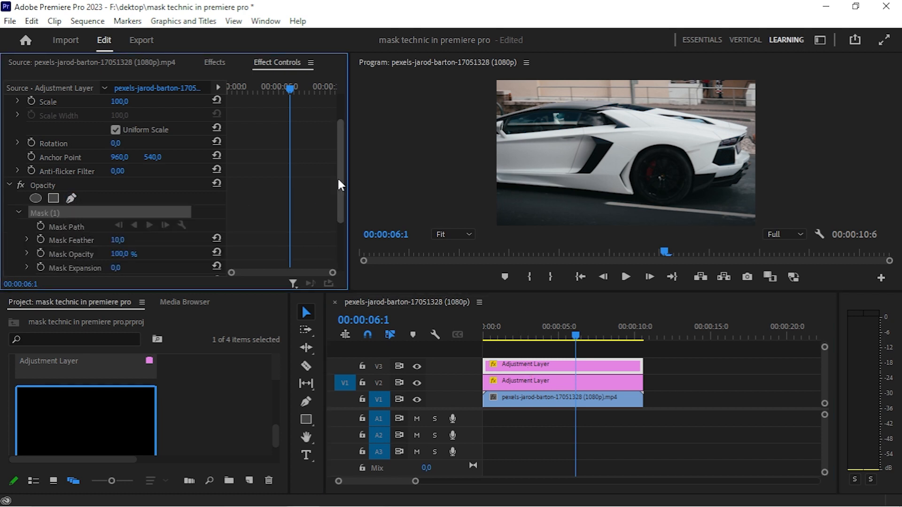
pyautogui.moveTo(338, 177); pyautogui.dragTo(341, 203)
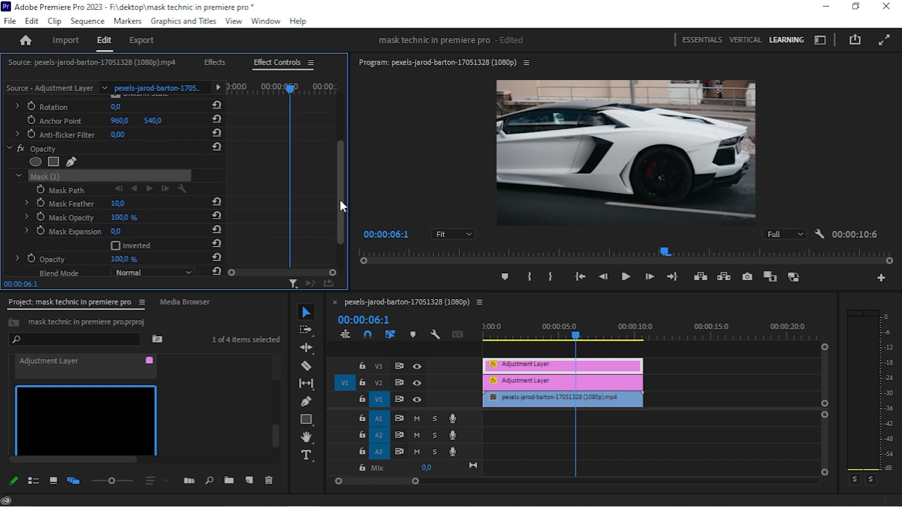
pyautogui.click(460, 234)
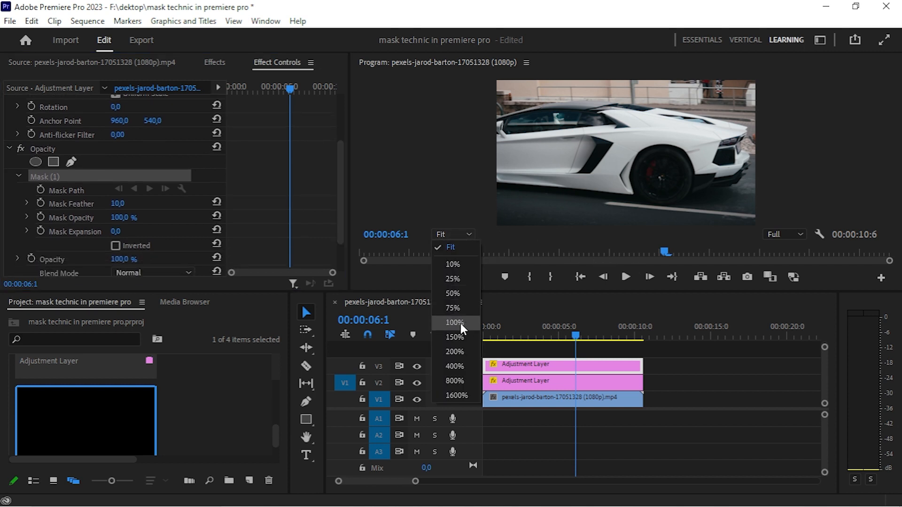
pyautogui.click(460, 336)
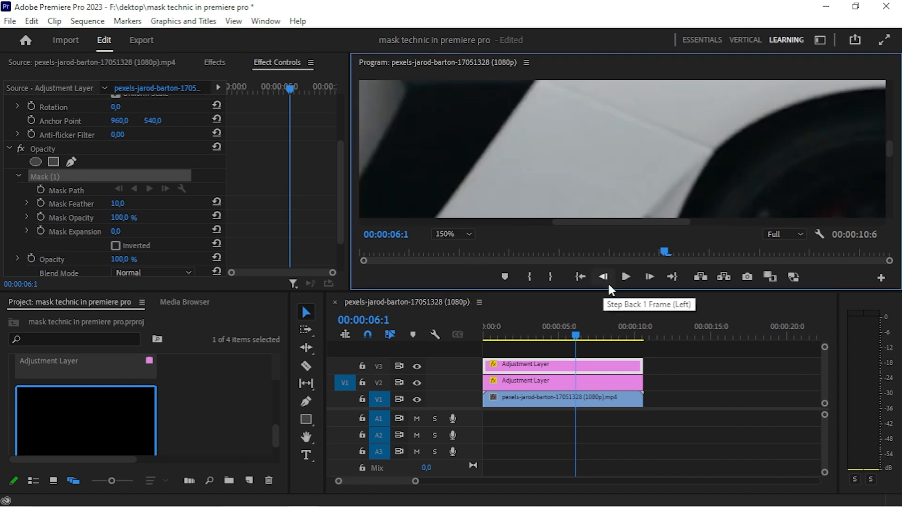
pyautogui.moveTo(657, 217); pyautogui.dragTo(821, 222)
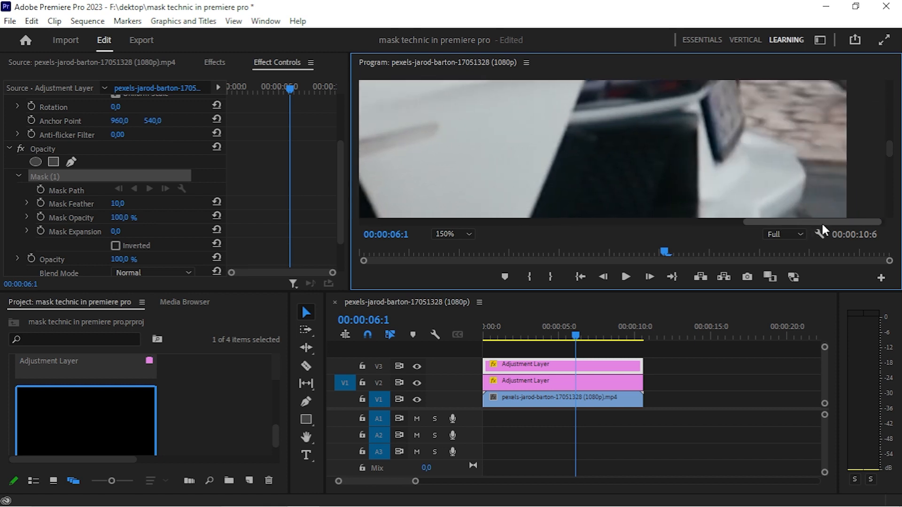
pyautogui.moveTo(891, 155); pyautogui.dragTo(892, 143)
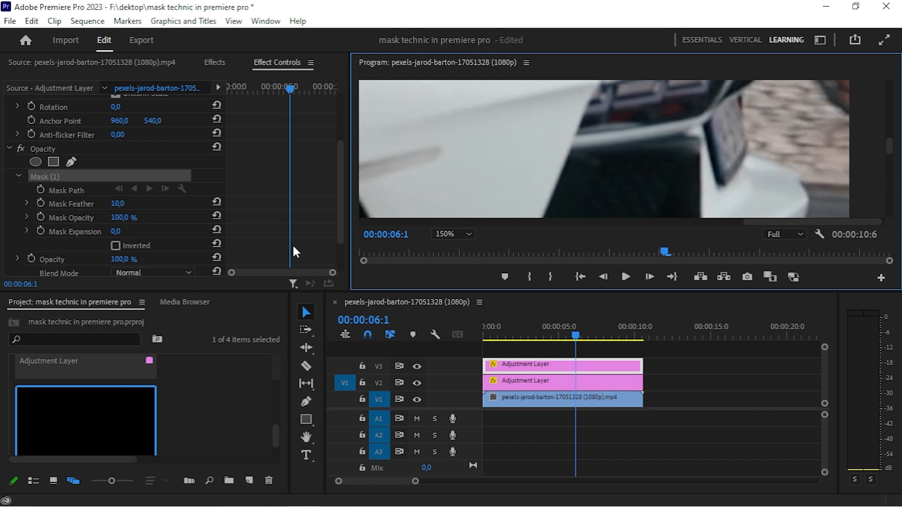
pyautogui.moveTo(337, 191); pyautogui.dragTo(338, 229)
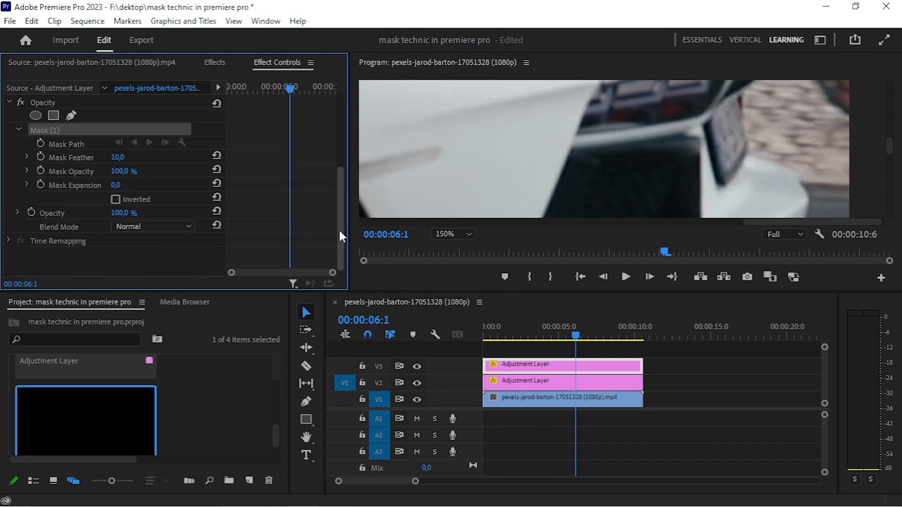
# Draw a closed four-point mask around the rear license plate's corners and reduce the mask feather to 0.
pyautogui.click(707, 123)
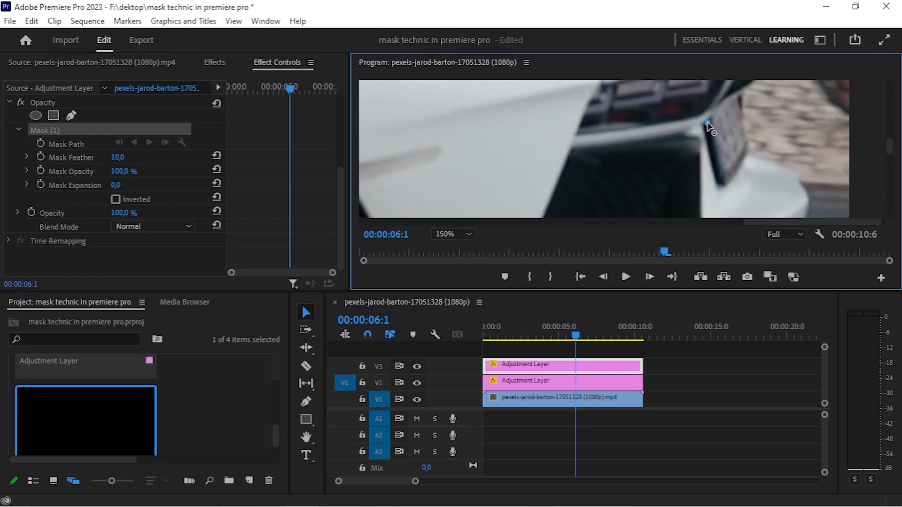
pyautogui.click(722, 181)
pyautogui.click(738, 95)
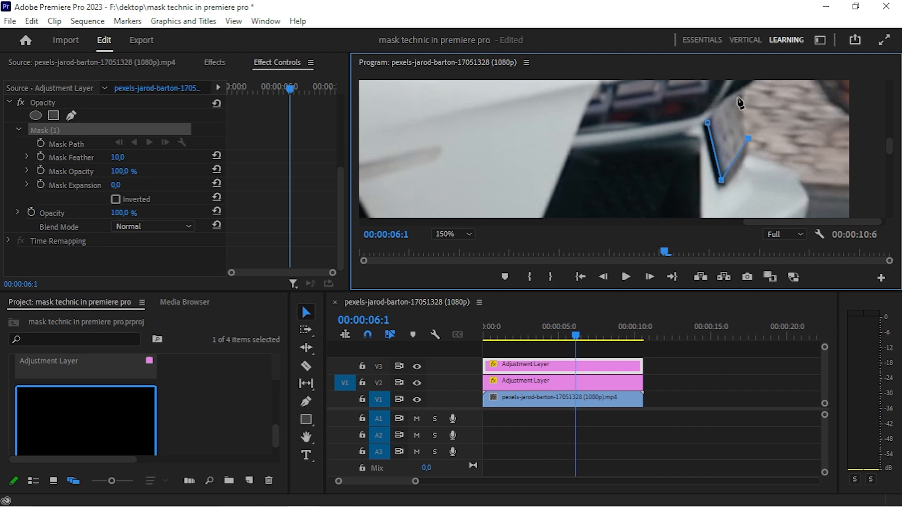
pyautogui.click(710, 123)
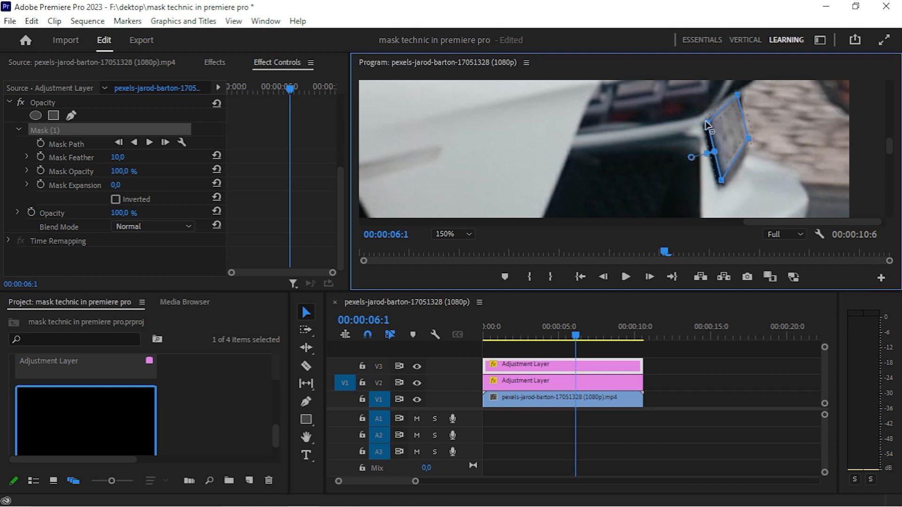
pyautogui.moveTo(692, 157); pyautogui.dragTo(700, 156)
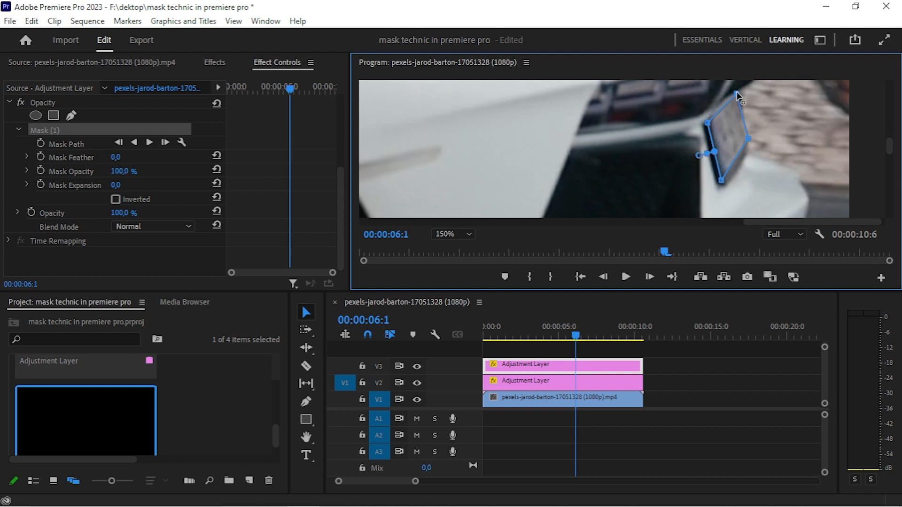
pyautogui.click(339, 202)
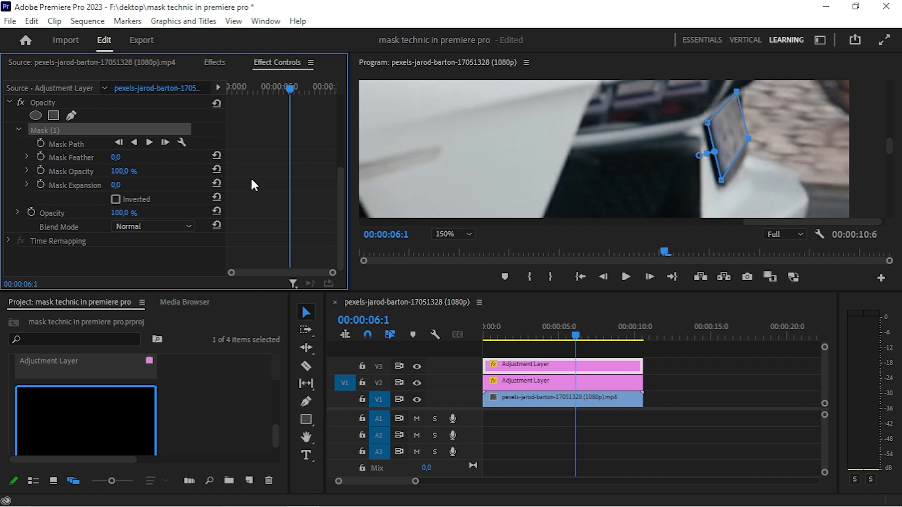
# Track the mask forward one frame to 00:00:06:2 and refit its two outer corners to the plate.
pyautogui.click(165, 143)
pyautogui.moveTo(707, 151); pyautogui.dragTo(725, 146)
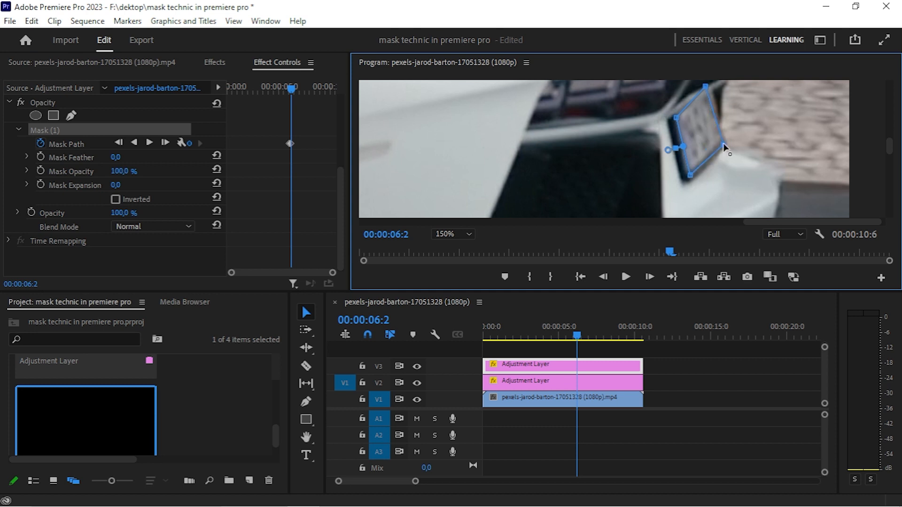
pyautogui.moveTo(705, 87); pyautogui.dragTo(709, 93)
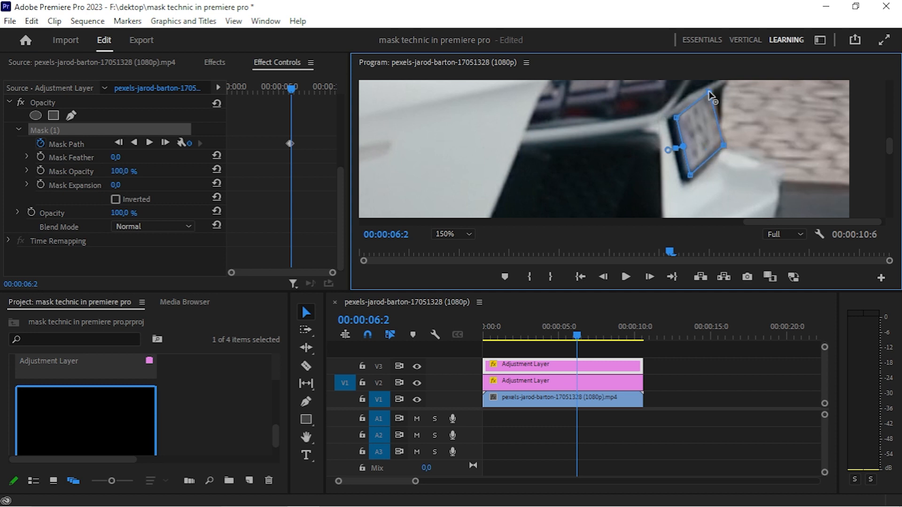
# Track the mask forward one frame to 00:00:06:3 and realign its corners with the plate's edges.
pyautogui.click(165, 143)
pyautogui.moveTo(648, 183); pyautogui.dragTo(634, 171)
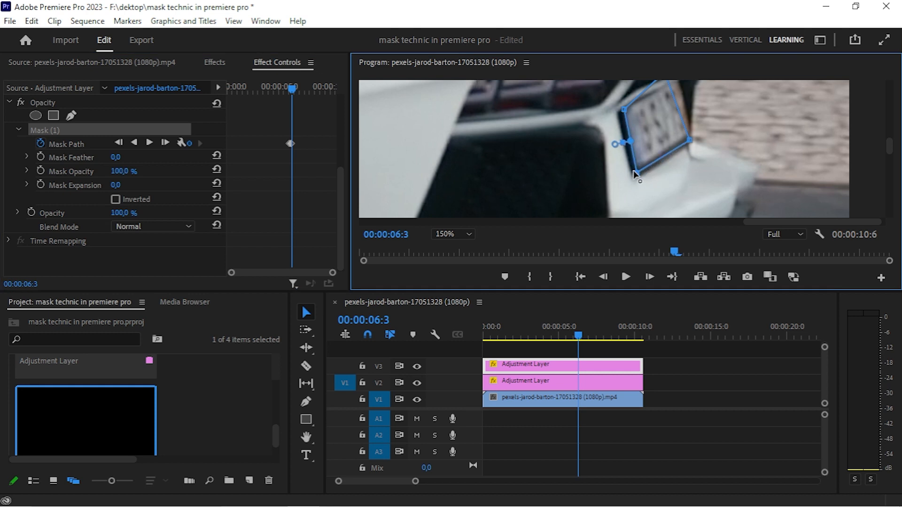
pyautogui.moveTo(887, 144); pyautogui.dragTo(887, 140)
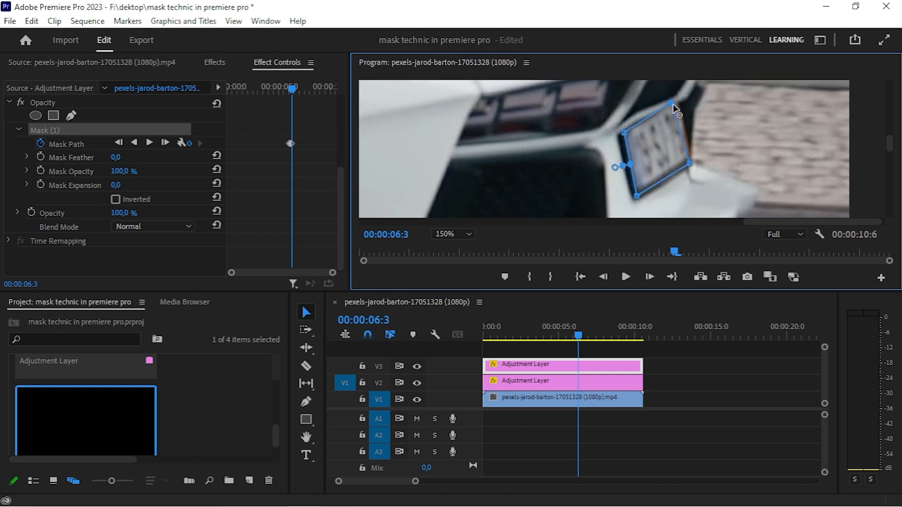
pyautogui.moveTo(673, 104); pyautogui.dragTo(673, 107)
pyautogui.moveTo(689, 160); pyautogui.dragTo(691, 156)
pyautogui.moveTo(672, 104); pyautogui.dragTo(677, 104)
# Track the mask frame by frame to 00:00:06:5, widening its corners at each frame to cover the plate.
pyautogui.click(164, 142)
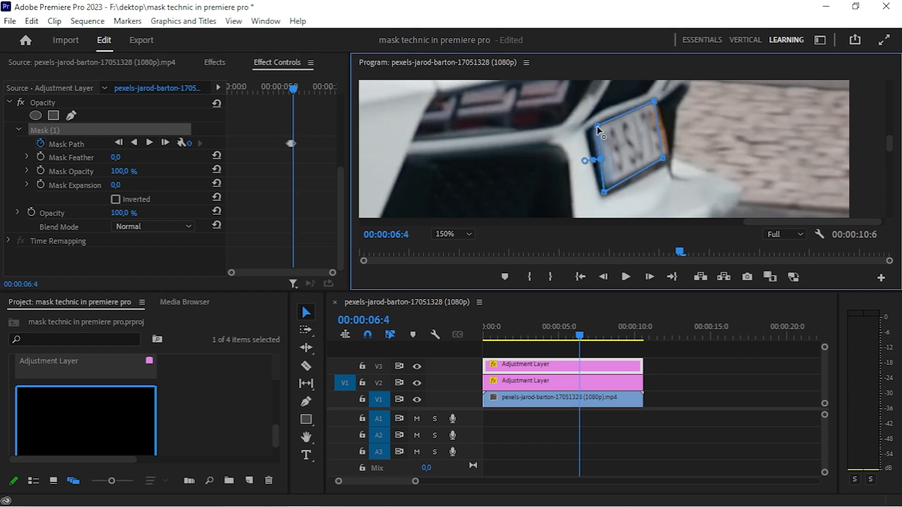
pyautogui.moveTo(663, 157); pyautogui.dragTo(671, 155)
pyautogui.click(165, 143)
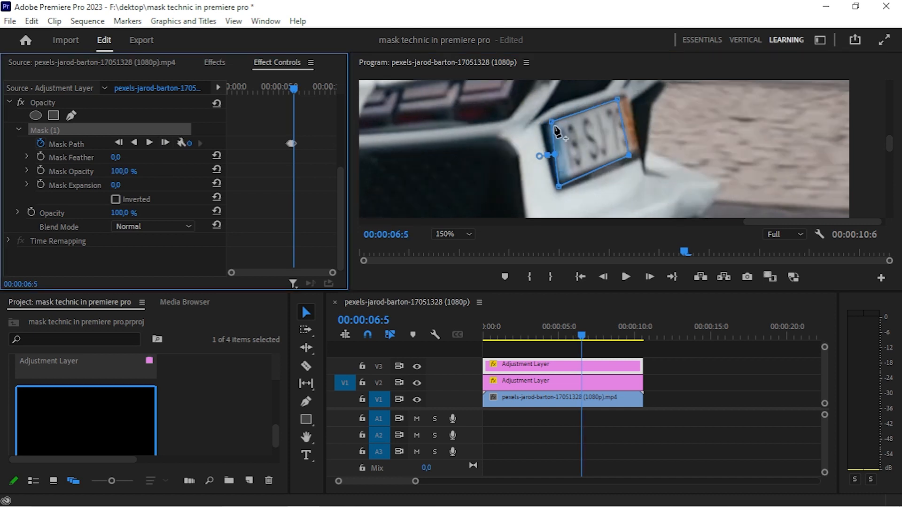
pyautogui.click(548, 126)
pyautogui.moveTo(619, 100); pyautogui.dragTo(627, 96)
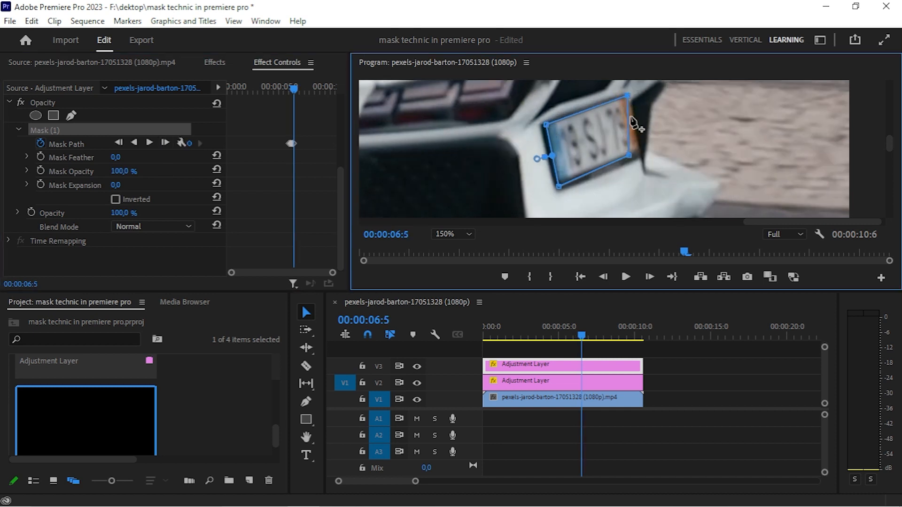
pyautogui.moveTo(629, 155); pyautogui.dragTo(643, 151)
# Track the mask forward to 00:00:06:8, refitting its corners to the plate at 00:00:06:6 and 00:00:06:8.
pyautogui.click(166, 143)
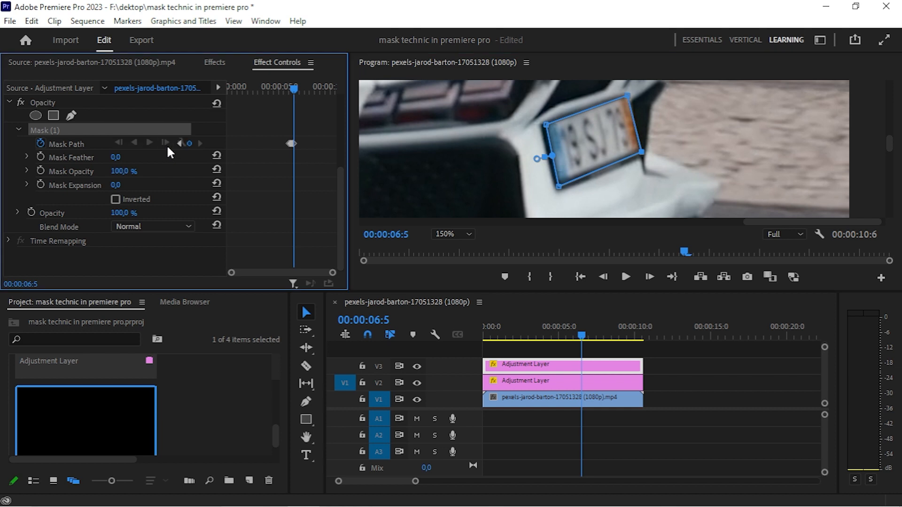
pyautogui.moveTo(523, 119); pyautogui.dragTo(519, 119)
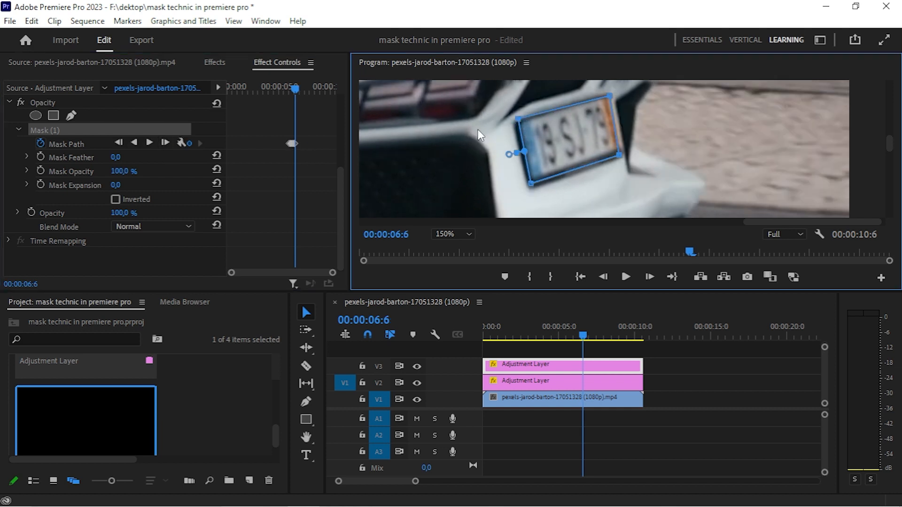
pyautogui.click(165, 143)
pyautogui.click(165, 142)
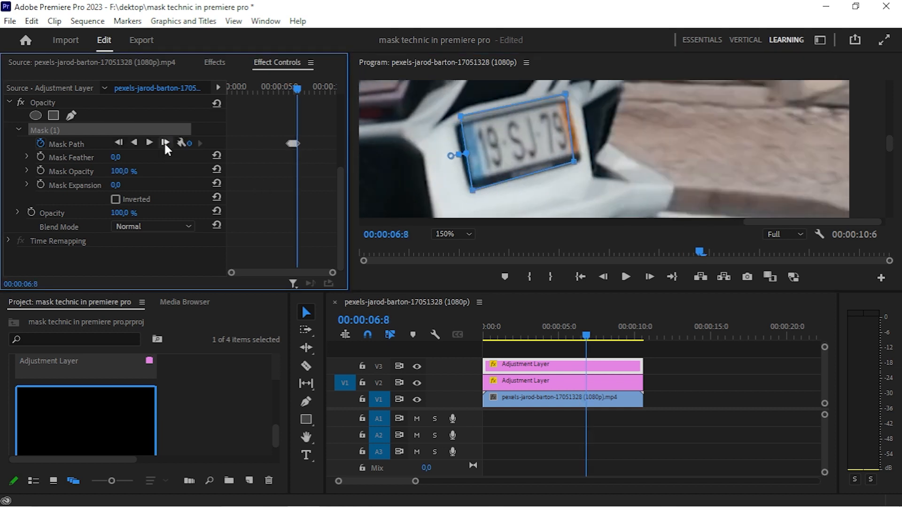
pyautogui.moveTo(460, 116); pyautogui.dragTo(458, 126)
pyautogui.moveTo(568, 94); pyautogui.dragTo(570, 99)
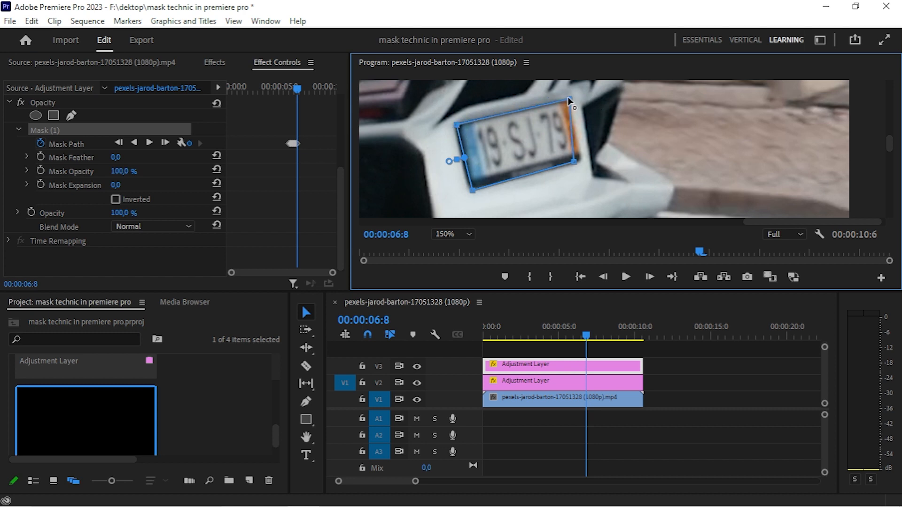
pyautogui.moveTo(574, 161); pyautogui.dragTo(583, 161)
# Track the mask frame by frame to 00:00:07:0, correcting its lower corners at 00:00:06:9 and its upper corner at 00:00:07:0.
pyautogui.click(163, 143)
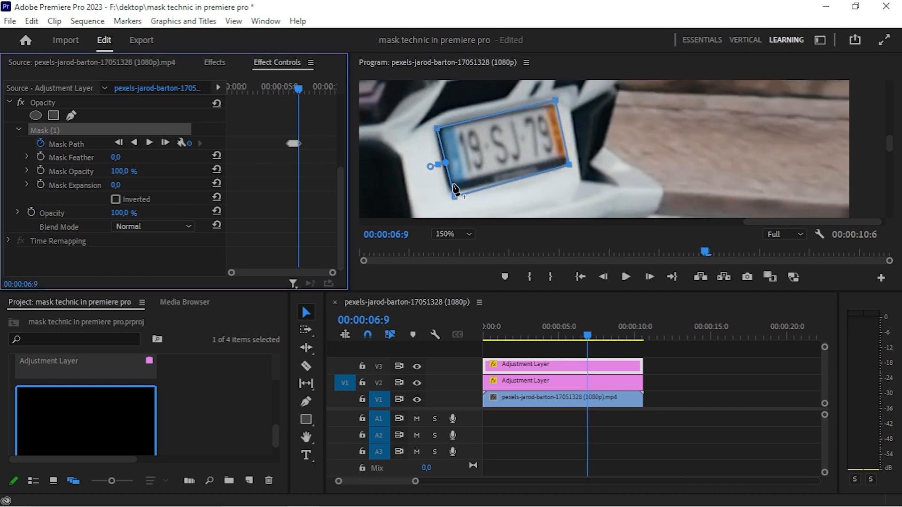
pyautogui.moveTo(455, 197); pyautogui.dragTo(452, 188)
pyautogui.moveTo(569, 166); pyautogui.dragTo(570, 159)
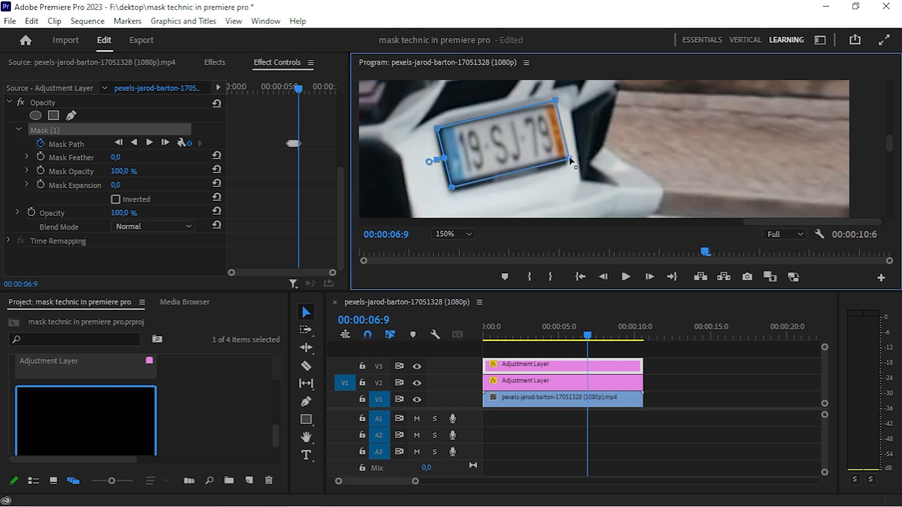
pyautogui.click(165, 143)
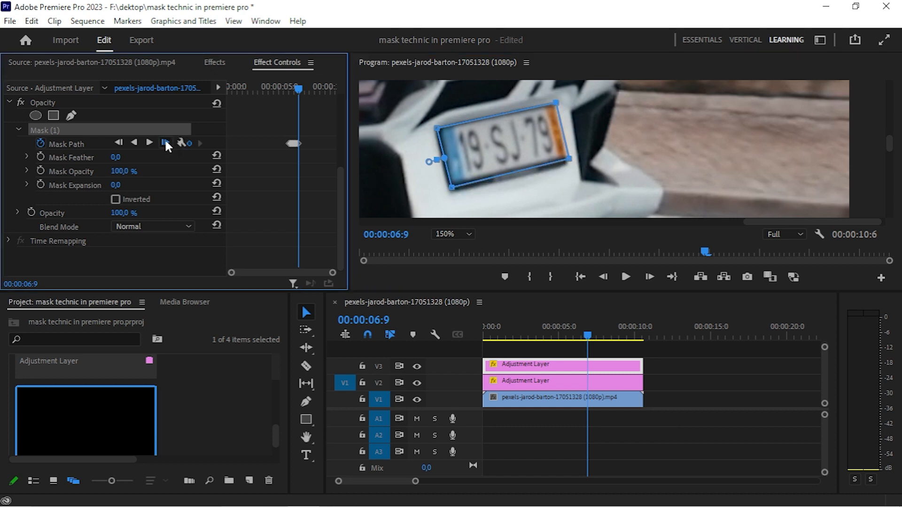
pyautogui.moveTo(537, 108); pyautogui.dragTo(538, 112)
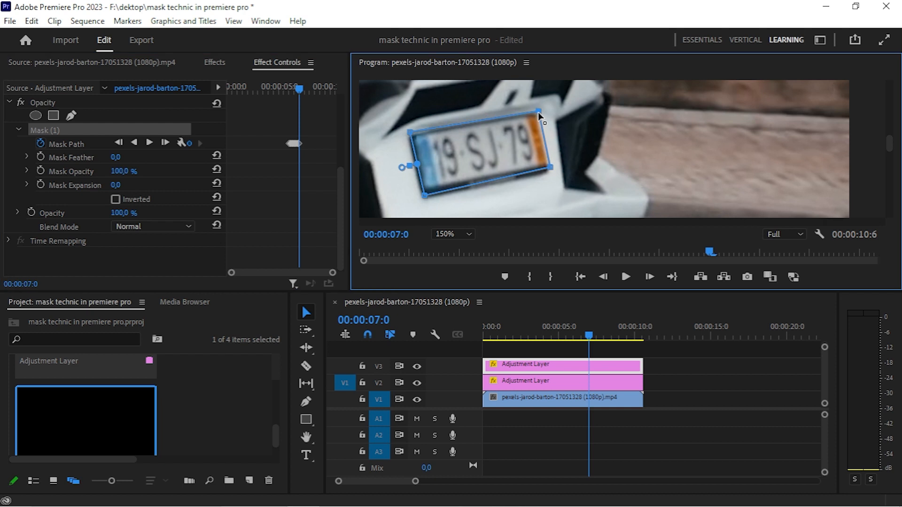
# Track the mask forward one frame to 00:00:07:1 and refit its lower-left and upper-right corners to the plate.
pyautogui.moveTo(425, 193); pyautogui.dragTo(411, 198)
pyautogui.click(166, 143)
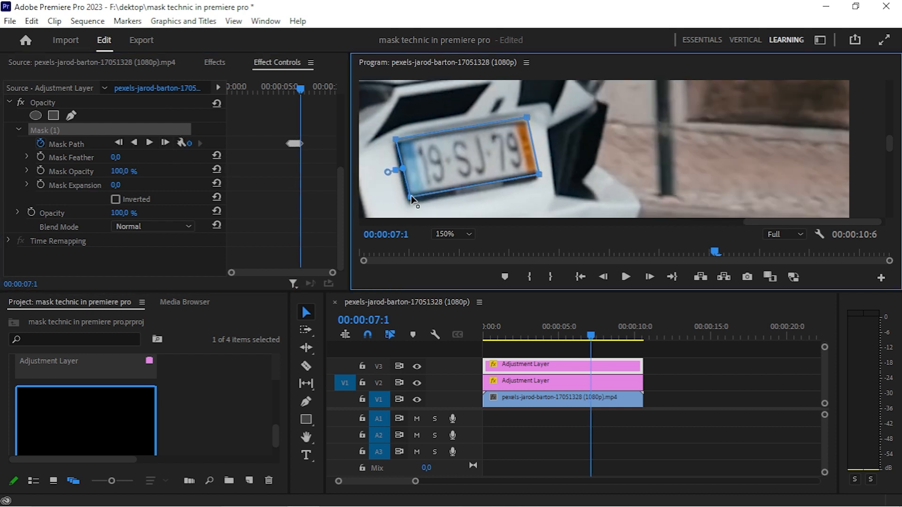
pyautogui.moveTo(527, 121); pyautogui.dragTo(529, 120)
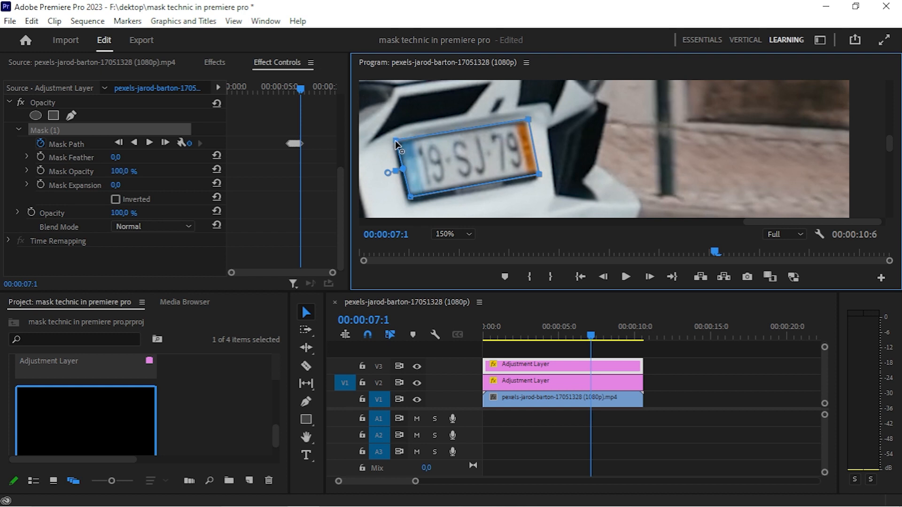
# Track the mask frame by frame to 00:00:07:3, then tighten its upper-right and lower-left corners around the plate.
pyautogui.click(162, 143)
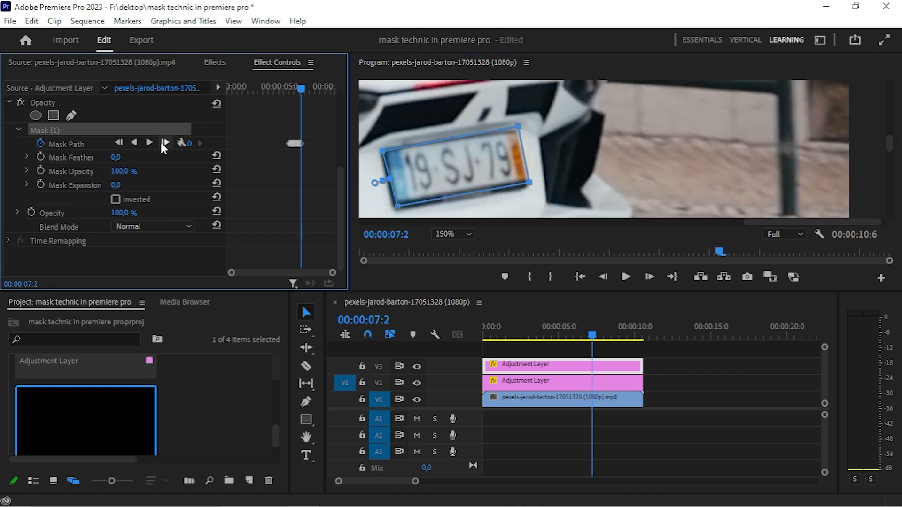
pyautogui.click(165, 142)
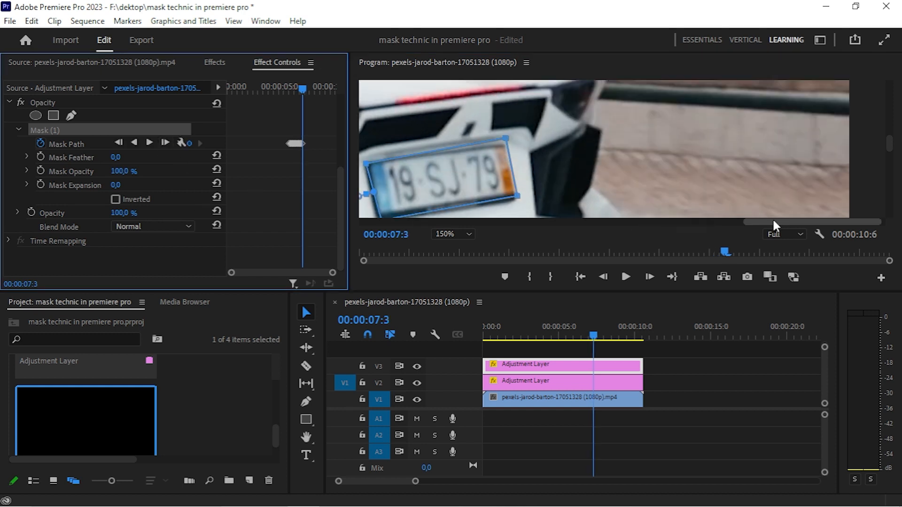
pyautogui.moveTo(773, 225); pyautogui.dragTo(737, 220)
pyautogui.moveTo(887, 145); pyautogui.dragTo(888, 148)
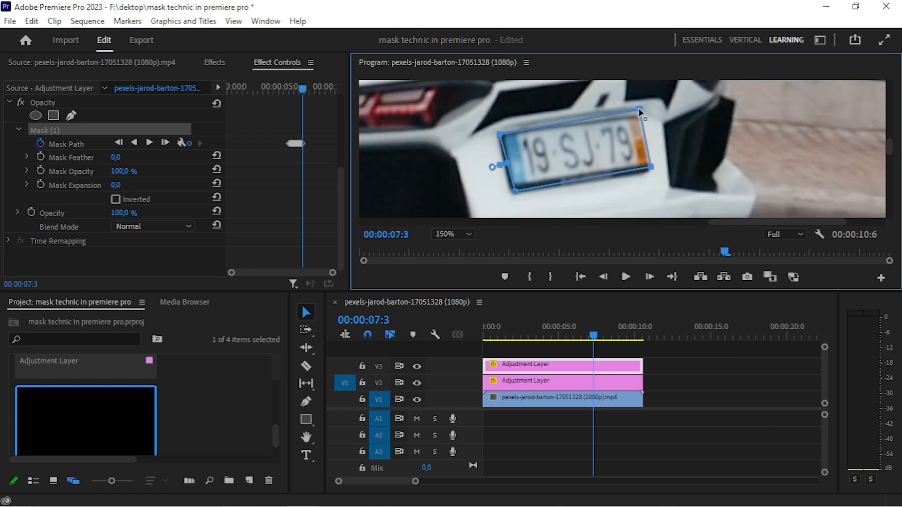
pyautogui.moveTo(639, 109); pyautogui.dragTo(640, 113)
pyautogui.moveTo(515, 191); pyautogui.dragTo(513, 188)
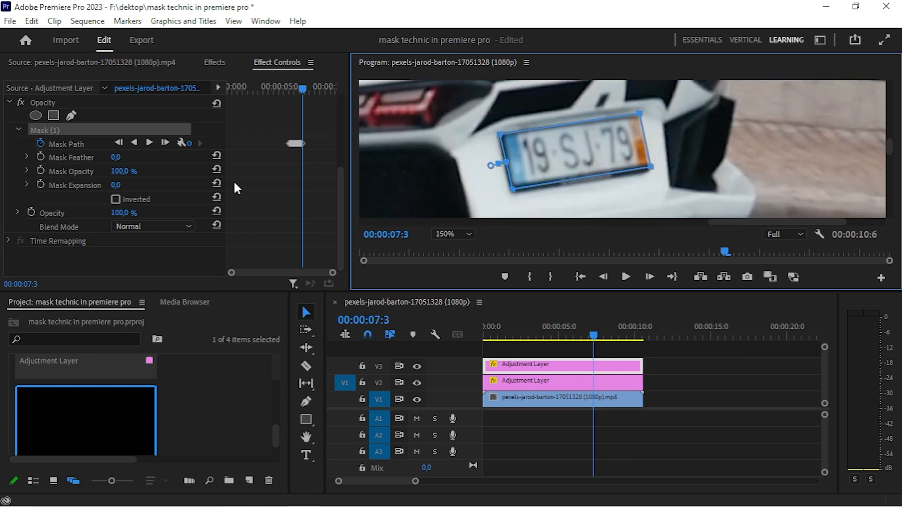
# Track the mask forward one frame to 00:00:07:4 and realign both lower corners and the upper-right corner with the plate.
pyautogui.click(165, 142)
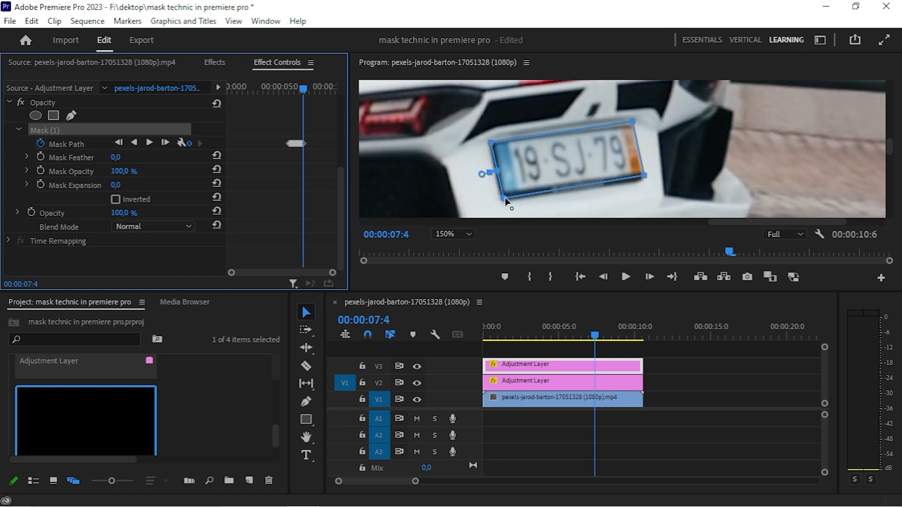
pyautogui.moveTo(506, 192); pyautogui.dragTo(504, 194)
pyautogui.moveTo(644, 177); pyautogui.dragTo(645, 176)
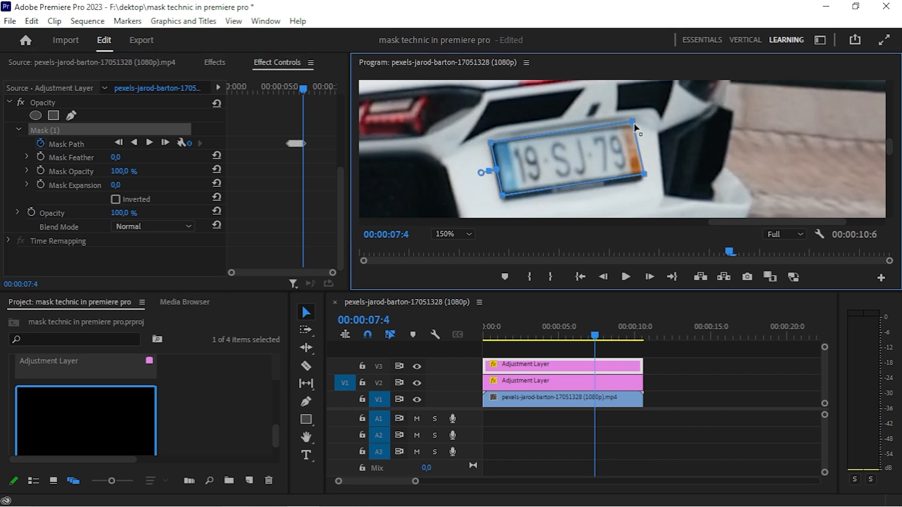
pyautogui.moveTo(634, 122); pyautogui.dragTo(634, 125)
# Track the mask frame by frame to 00:00:07:7 and refit its upper-right and lower-left corners to the plate.
pyautogui.click(165, 143)
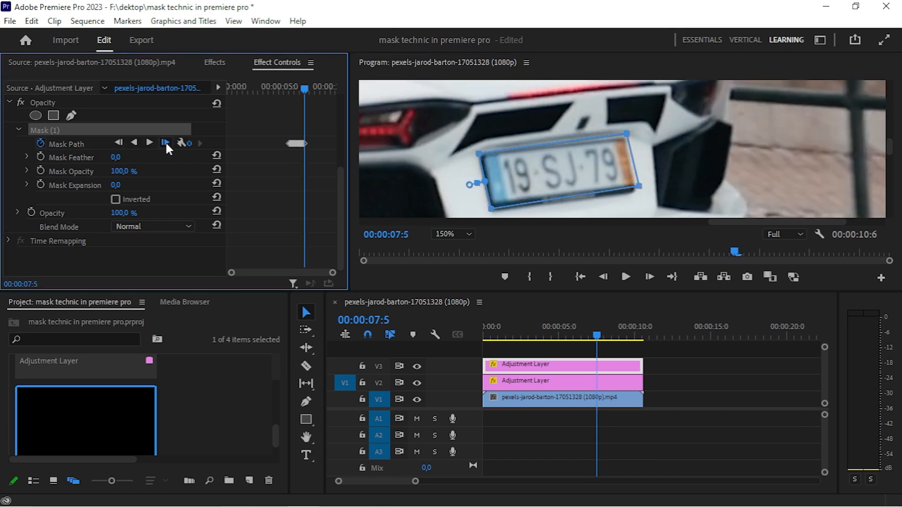
pyautogui.click(165, 142)
pyautogui.moveTo(890, 145); pyautogui.dragTo(890, 151)
pyautogui.moveTo(618, 103); pyautogui.dragTo(620, 106)
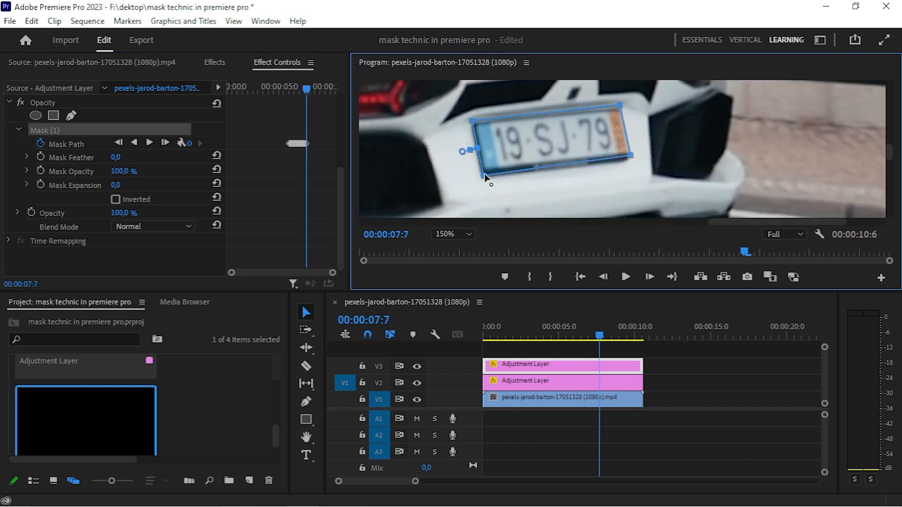
pyautogui.moveTo(484, 175); pyautogui.dragTo(484, 173)
# Track the mask forward to 00:00:07:9 and adjust its two upper corners to the plate's top edge.
pyautogui.click(166, 143)
pyautogui.click(163, 144)
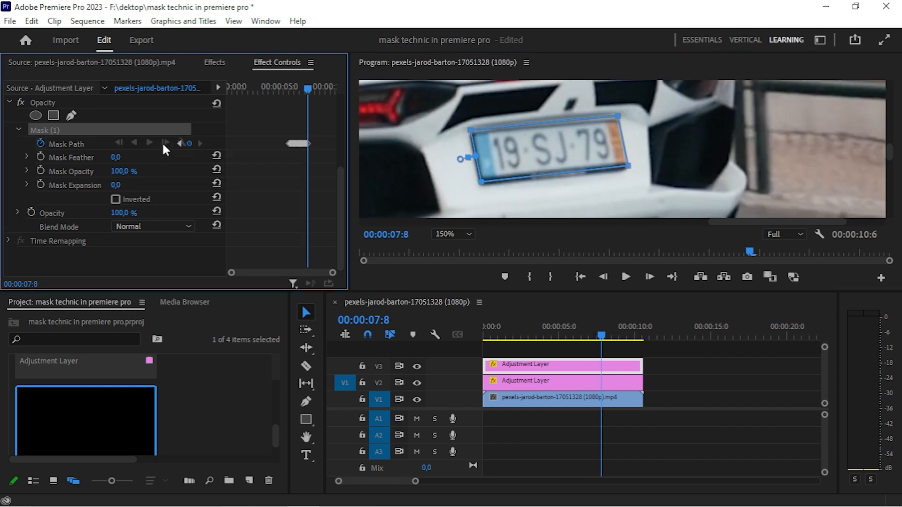
pyautogui.click(470, 136)
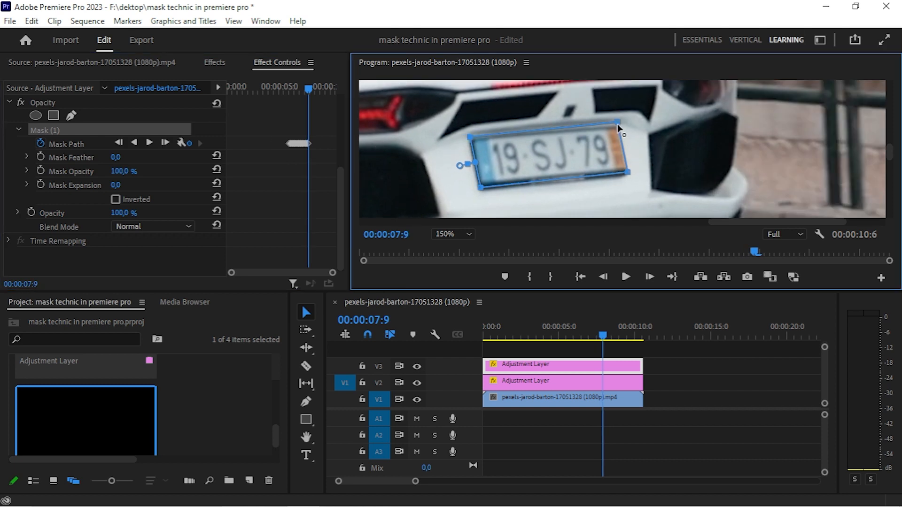
pyautogui.moveTo(617, 123); pyautogui.dragTo(618, 125)
# Continue tracking the plate mask frame by frame to 00:00:08:3.
pyautogui.click(163, 143)
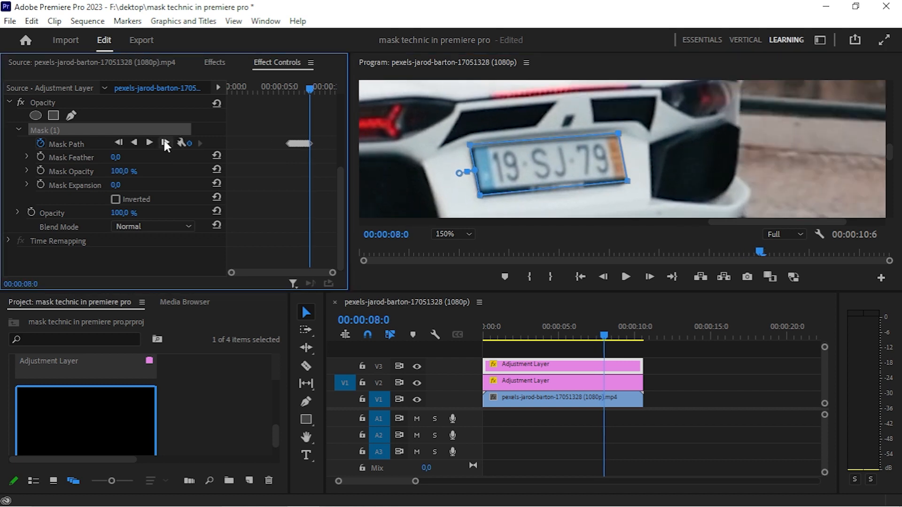
pyautogui.click(164, 143)
pyautogui.click(164, 143)
pyautogui.click(163, 143)
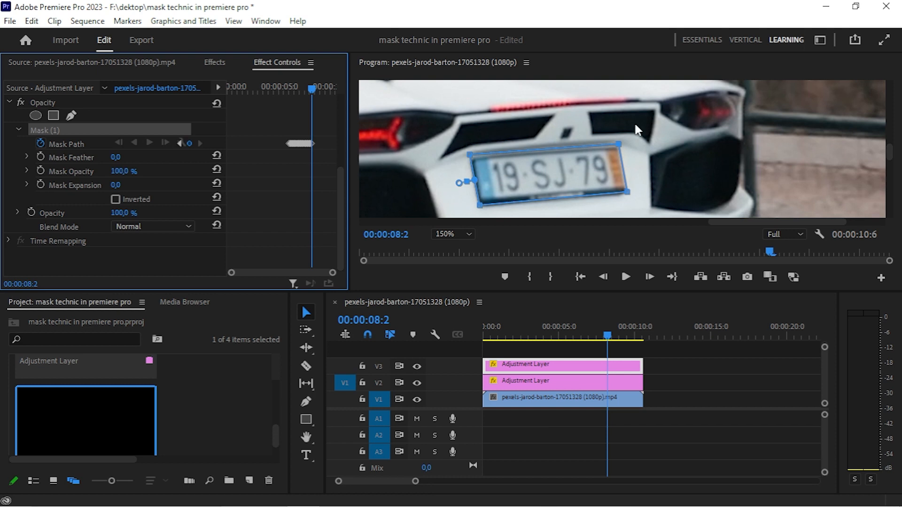
pyautogui.click(893, 159)
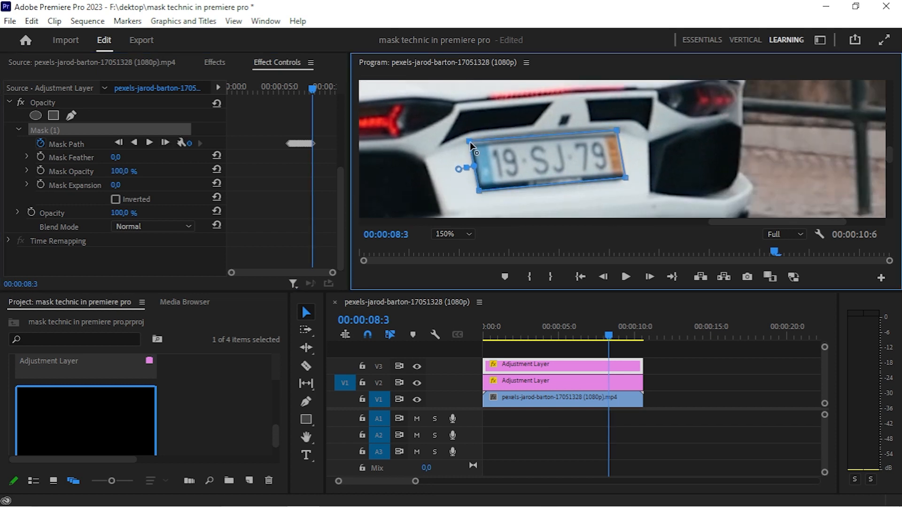
# Track the mask forward to 00:00:08:5 and lower its upper-right corner onto the plate's edge.
pyautogui.click(164, 142)
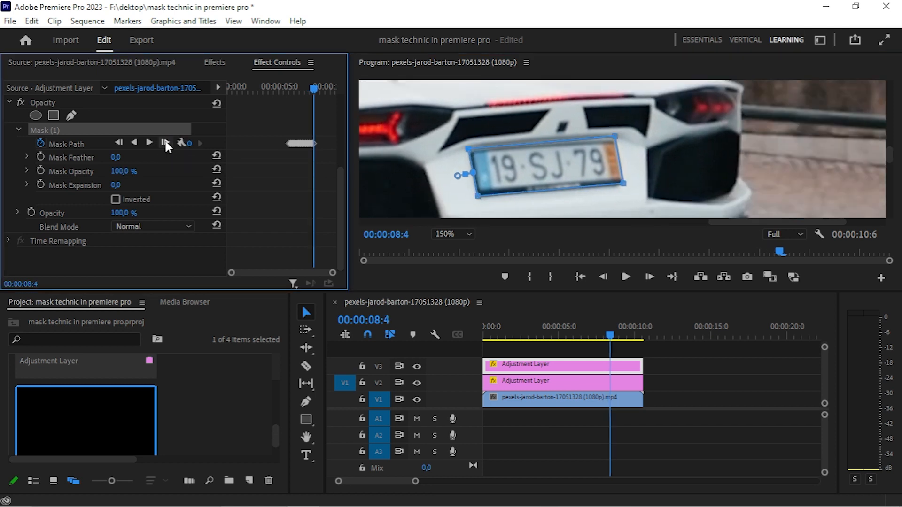
pyautogui.click(165, 143)
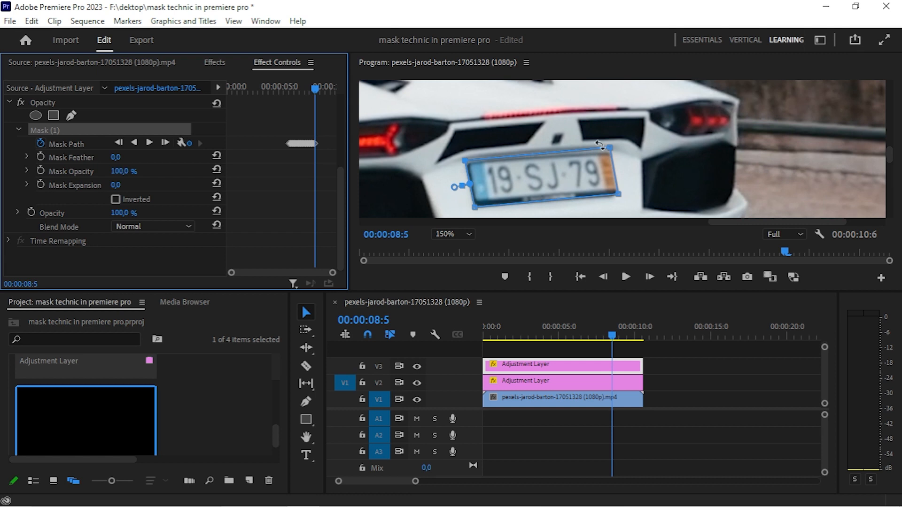
pyautogui.click(891, 158)
pyautogui.scroll(-3, 890, 157)
pyautogui.moveTo(611, 108); pyautogui.dragTo(612, 113)
# Track the mask frame by frame to 00:00:08:9 and raise its lower-left corner to the plate's edge.
pyautogui.click(164, 142)
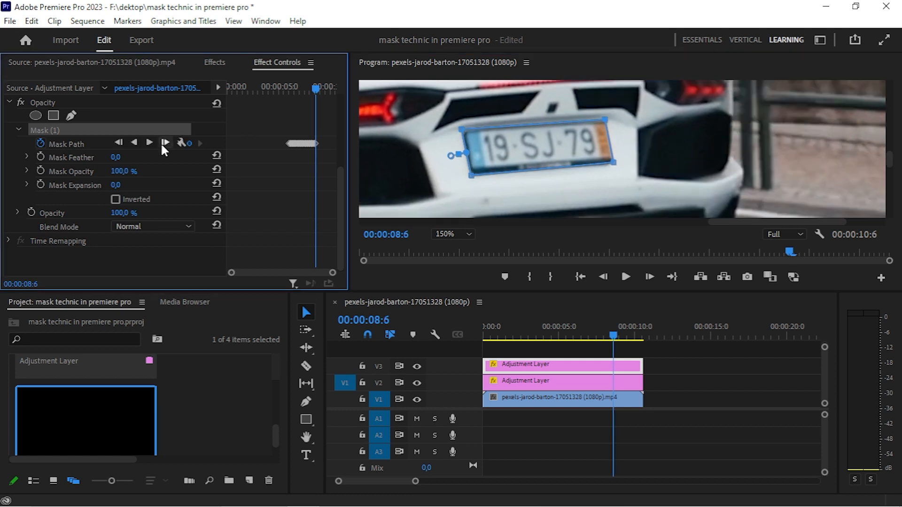
pyautogui.click(164, 142)
pyautogui.click(164, 142)
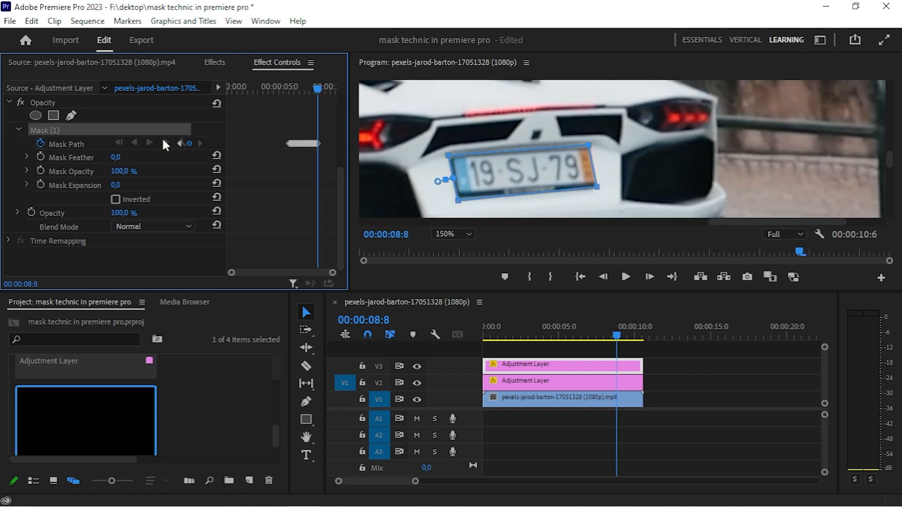
pyautogui.click(164, 142)
pyautogui.click(452, 215)
pyautogui.moveTo(452, 215); pyautogui.dragTo(452, 211)
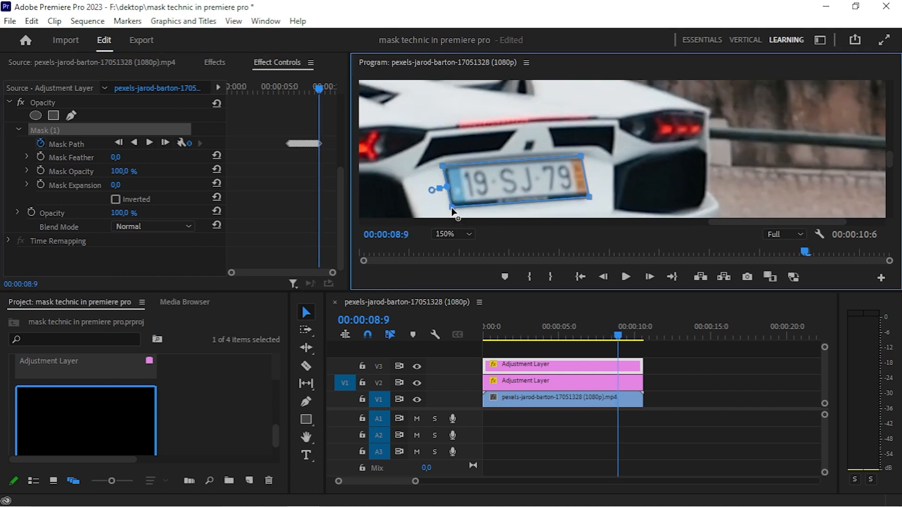
# Track the plate mask frame by frame from 00:00:08:9 to 00:00:09:7.
pyautogui.click(165, 142)
pyautogui.click(165, 142)
pyautogui.moveTo(891, 156); pyautogui.dragTo(892, 160)
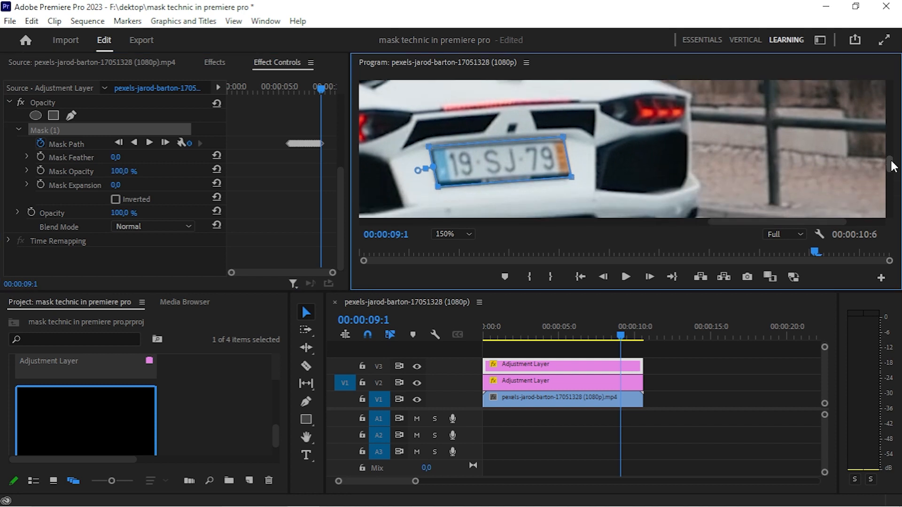
pyautogui.click(165, 142)
pyautogui.click(165, 142)
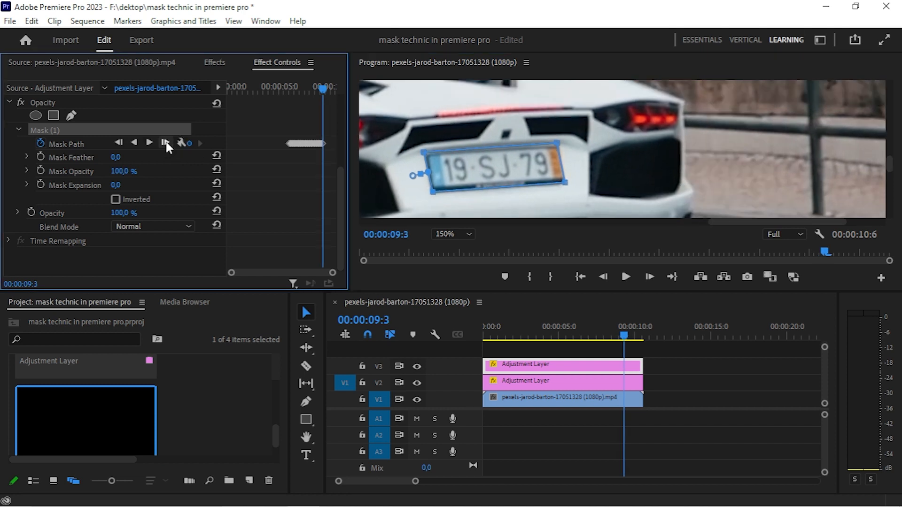
pyautogui.click(165, 142)
pyautogui.click(165, 142)
pyautogui.click(165, 142)
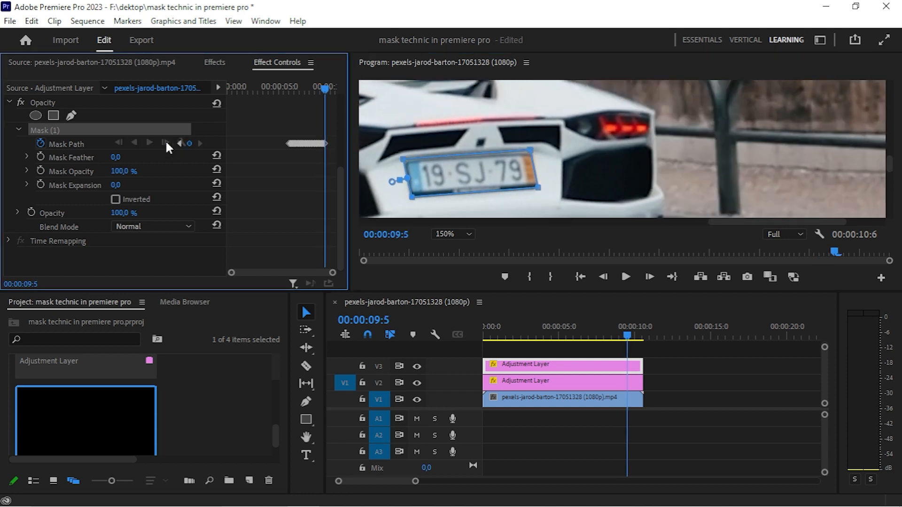
pyautogui.click(165, 142)
pyautogui.click(165, 142)
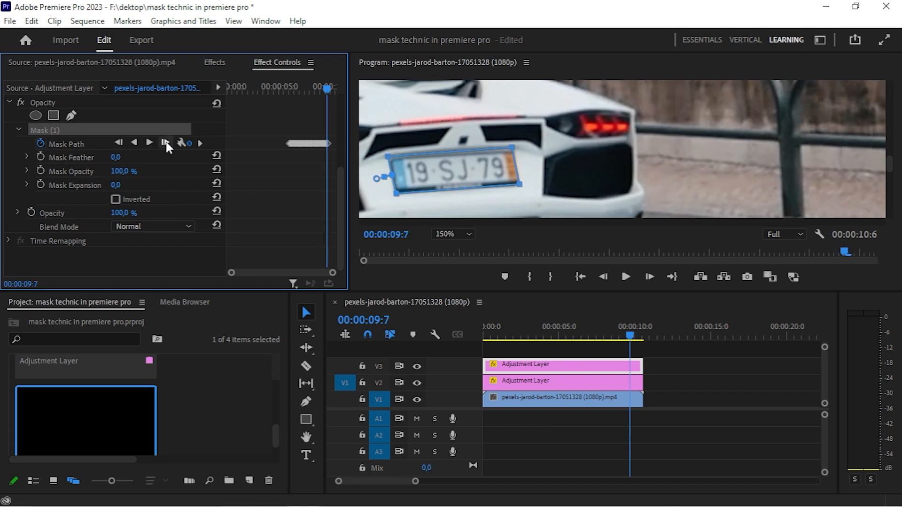
# Track the mask forward to 00:00:09:9 and refit its lower-right corner to the plate.
pyautogui.click(165, 142)
pyautogui.click(165, 142)
pyautogui.moveTo(716, 218); pyautogui.dragTo(642, 219)
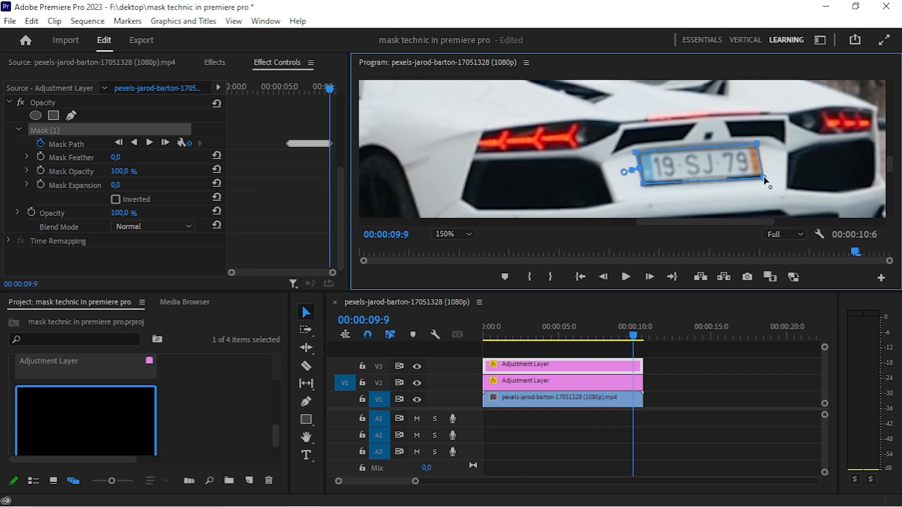
pyautogui.moveTo(764, 180); pyautogui.dragTo(764, 178)
# Track the mask through the remaining frames up to 00:00:10:5 at the end of the clip.
pyautogui.click(165, 143)
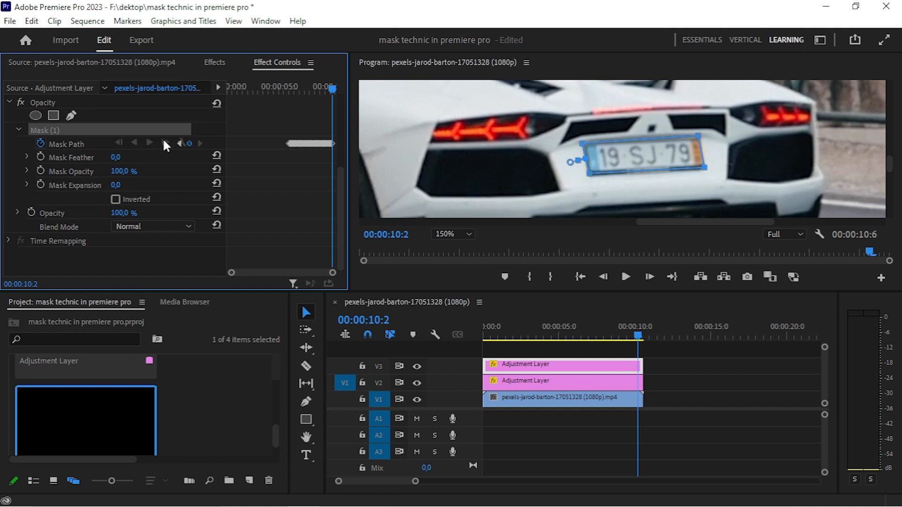
pyautogui.click(164, 141)
pyautogui.click(163, 141)
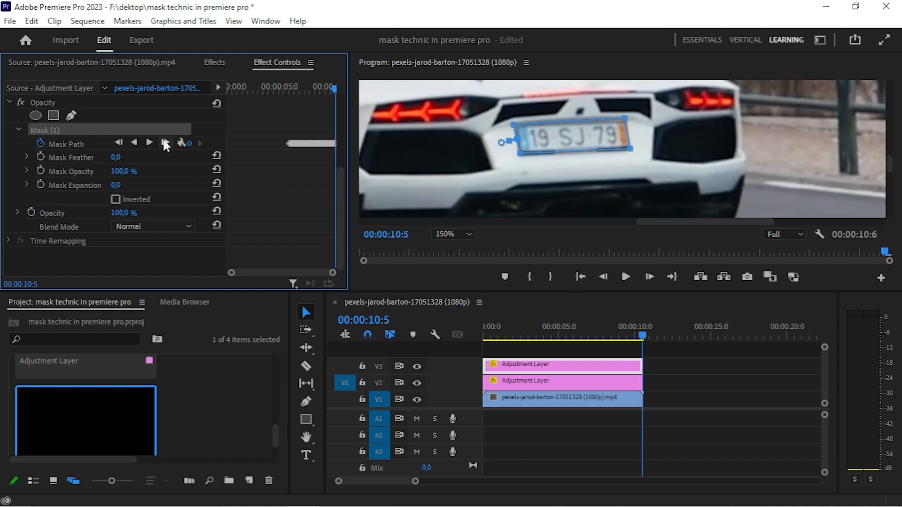
# Return the playhead to 00:00:00:0 and set the program monitor's zoom level to Fit.
pyautogui.click(534, 324)
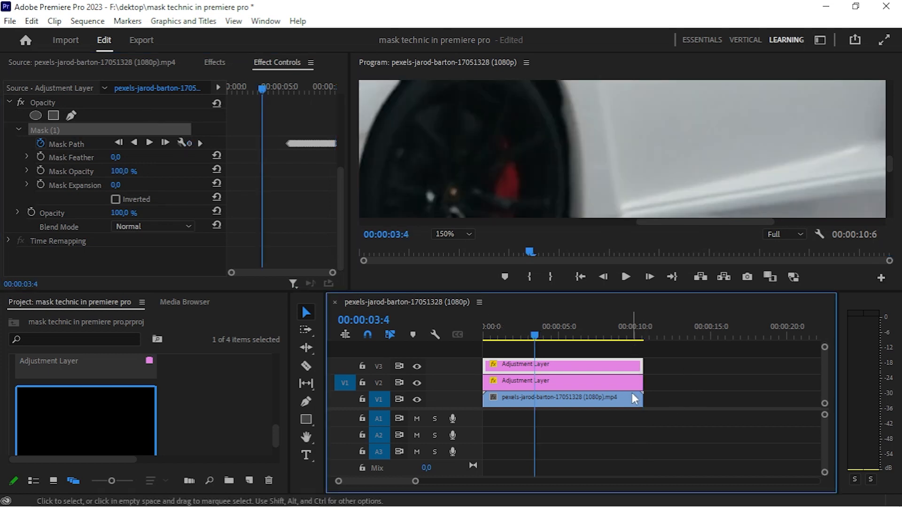
pyautogui.moveTo(534, 335); pyautogui.dragTo(475, 332)
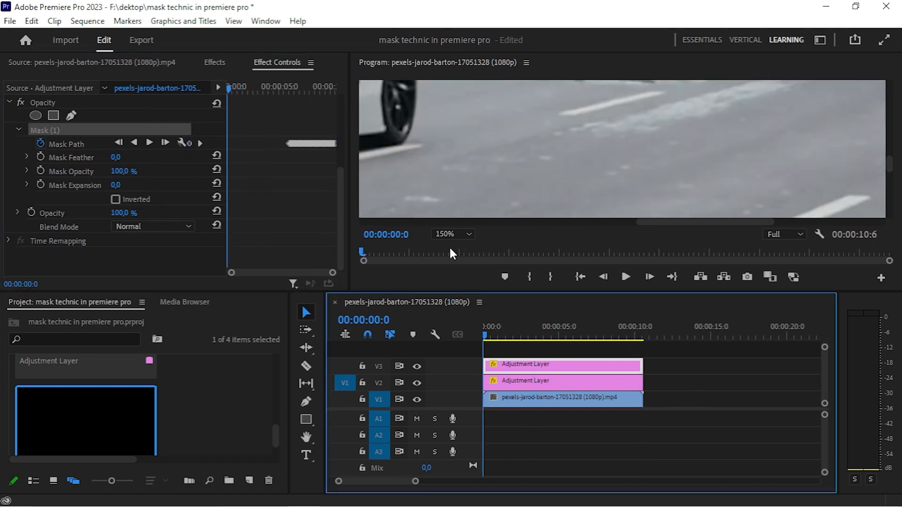
pyautogui.click(454, 234)
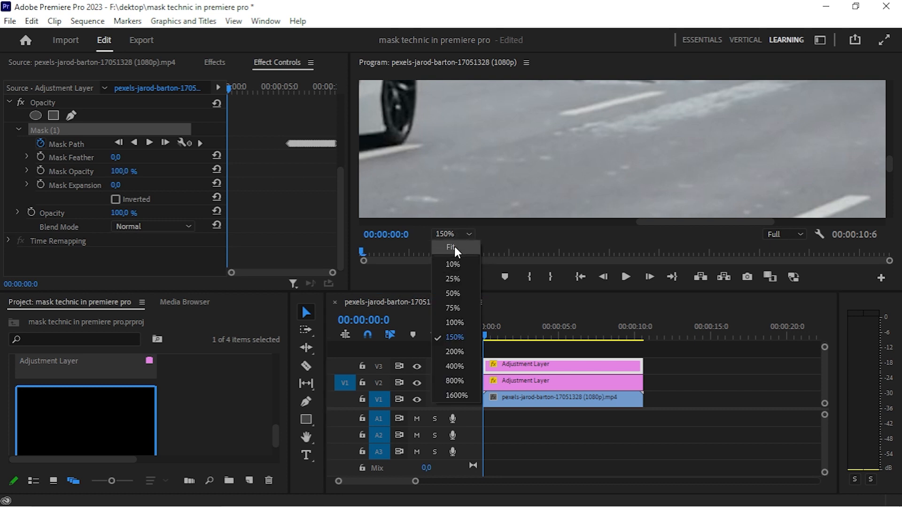
pyautogui.click(455, 247)
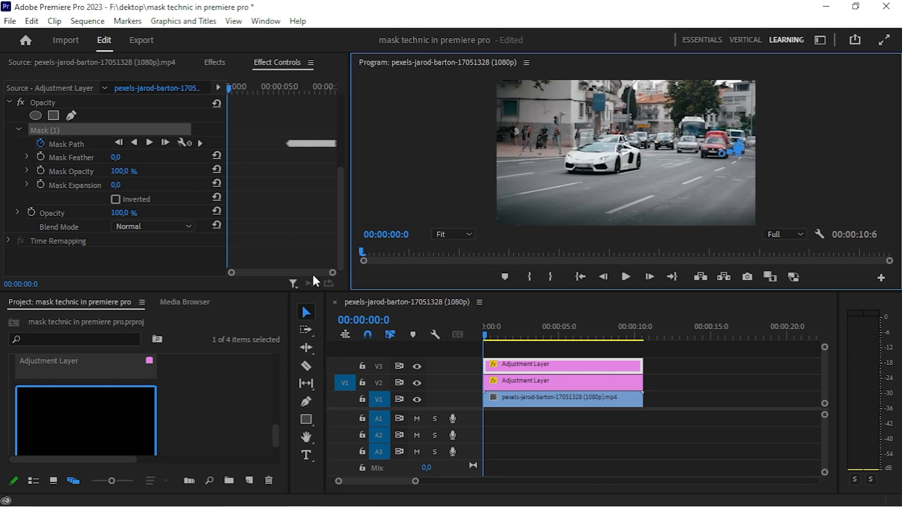
# Search the effects for "fast" and apply Fast Blur to the adjustment layers on V2 and V3.
pyautogui.click(210, 63)
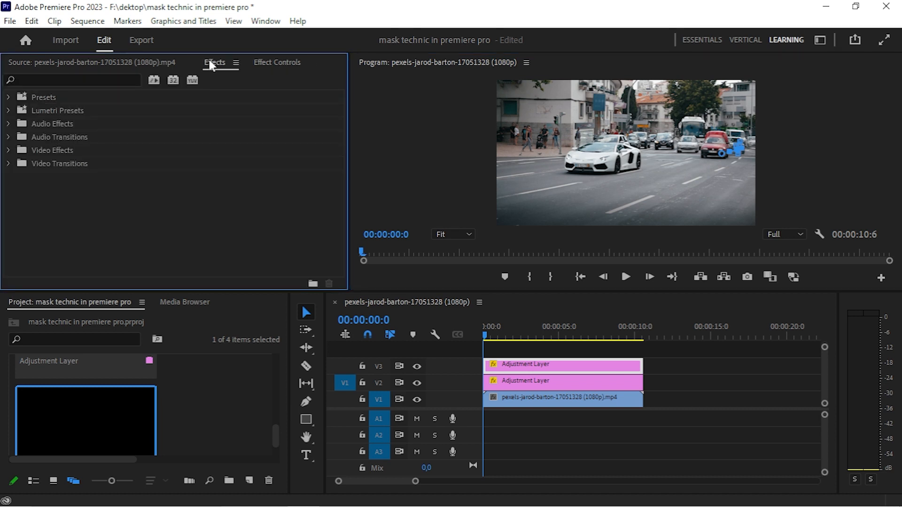
pyautogui.click(122, 76)
pyautogui.write('fast')
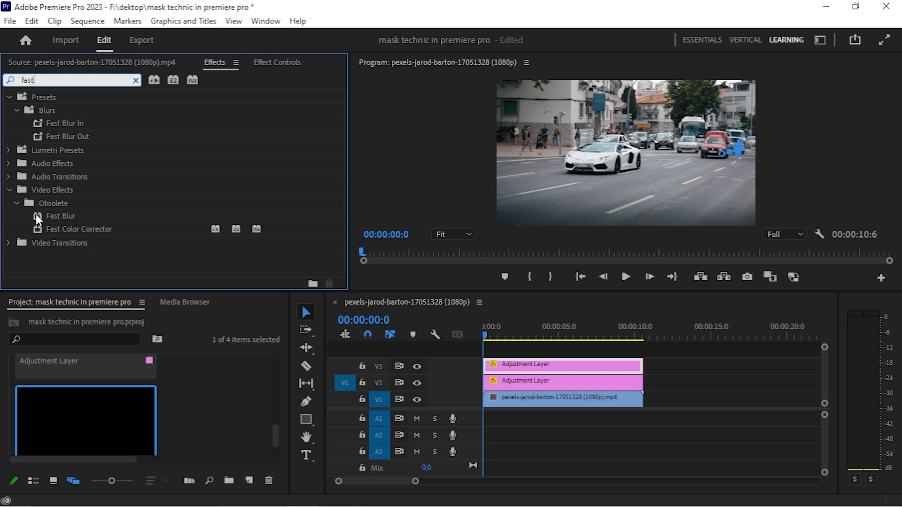
pyautogui.moveTo(35, 213); pyautogui.dragTo(519, 385)
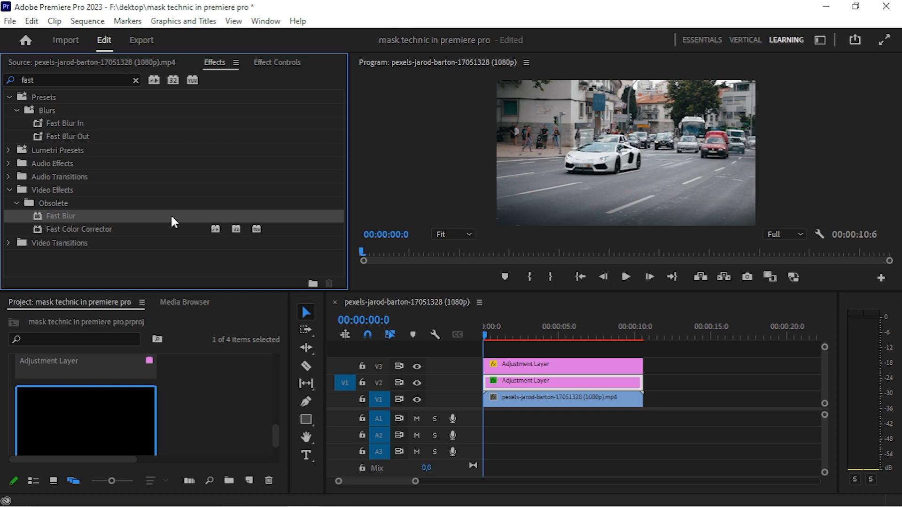
pyautogui.moveTo(170, 215); pyautogui.dragTo(519, 365)
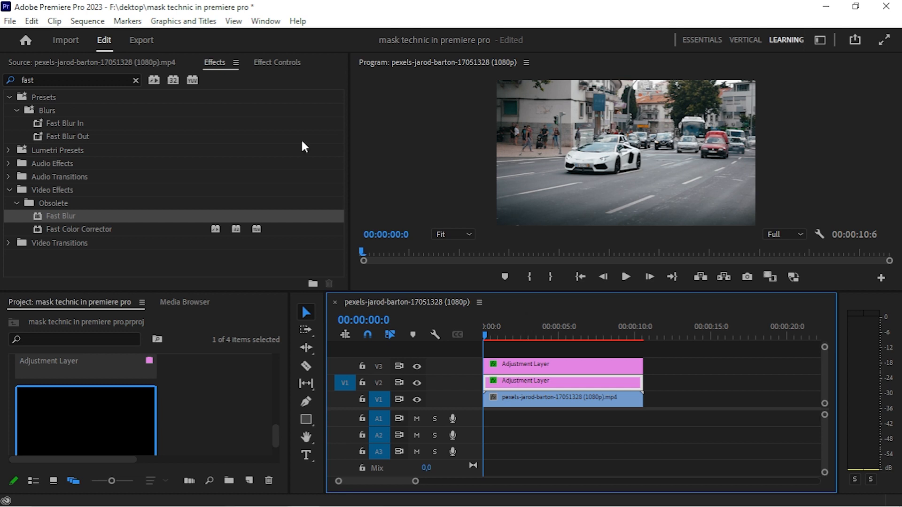
# Enable Repeat Edge Pixels and raise the Fast Blur Blurriness on the V2 adjustment layer.
pyautogui.click(277, 65)
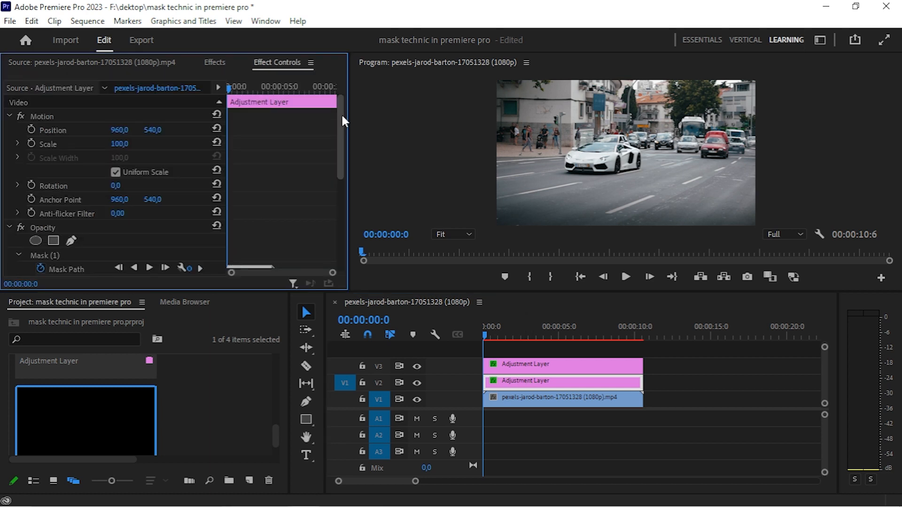
pyautogui.moveTo(341, 114); pyautogui.dragTo(346, 207)
pyautogui.click(115, 254)
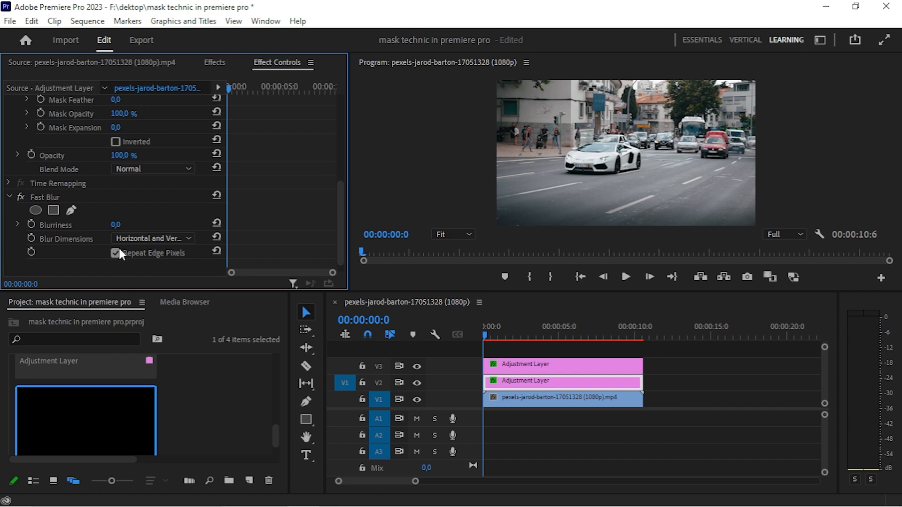
pyautogui.moveTo(114, 226); pyautogui.dragTo(116, 226)
pyautogui.moveTo(115, 226); pyautogui.dragTo(139, 226)
# Set the Fast Blur Blurriness on the V3 adjustment layer to 242, with Repeat Edge Pixels enabled.
pyautogui.click(501, 365)
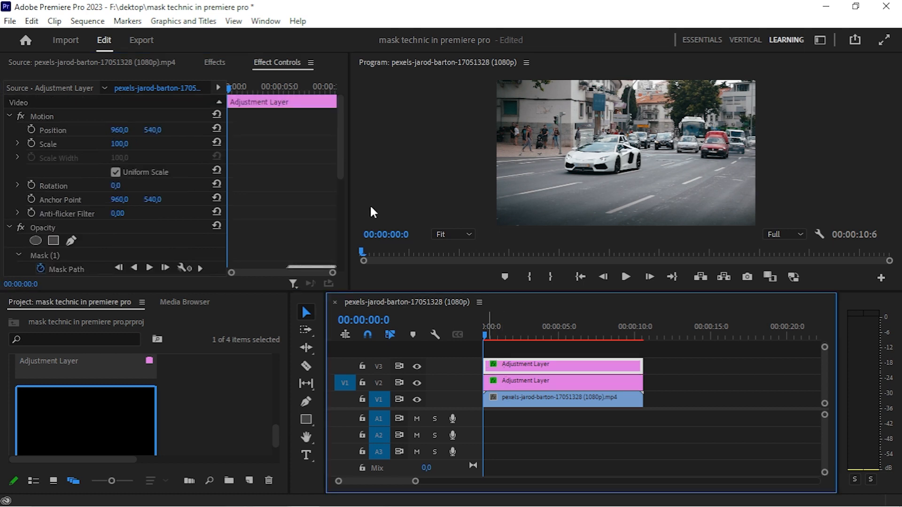
pyautogui.moveTo(340, 165); pyautogui.dragTo(342, 253)
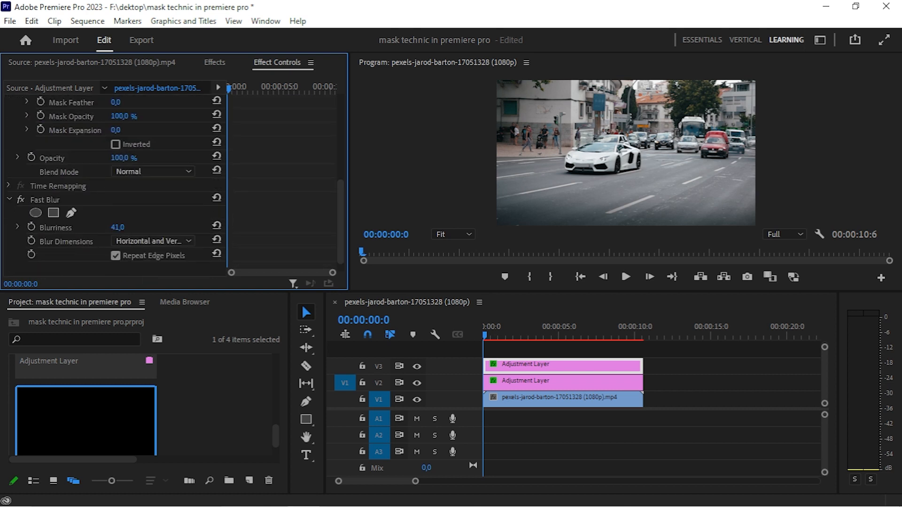
pyautogui.moveTo(119, 227); pyautogui.dragTo(133, 227)
# Examine the front plate's blur at 100% zoom at 00:00:00:0 and 00:00:01:8.
pyautogui.click(467, 235)
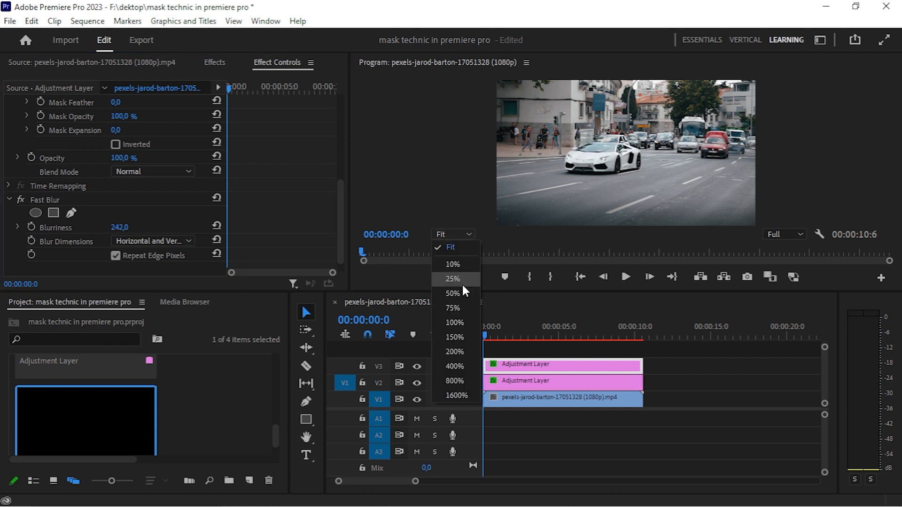
pyautogui.click(463, 324)
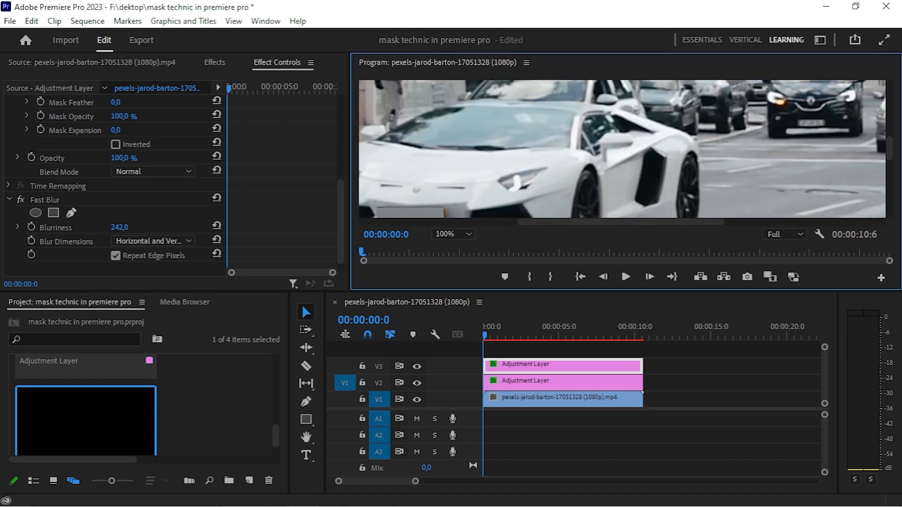
pyautogui.moveTo(892, 150); pyautogui.dragTo(892, 157)
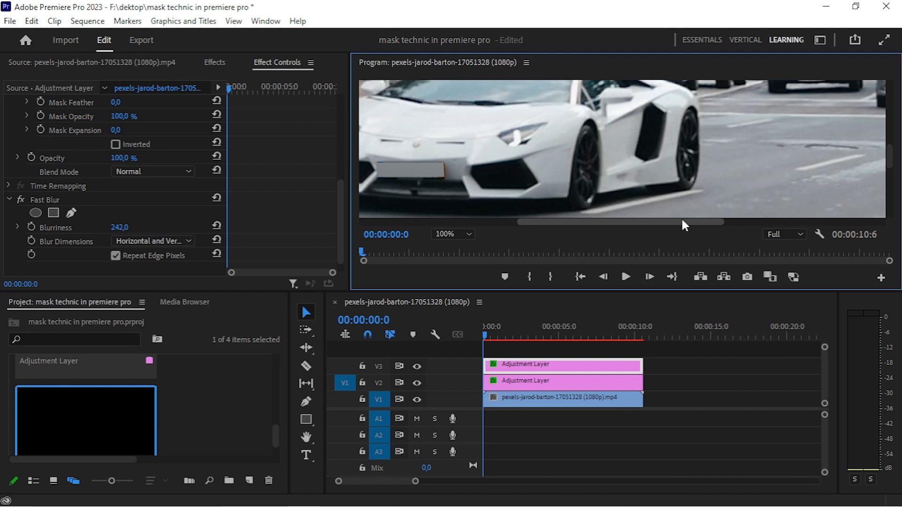
pyautogui.moveTo(681, 220); pyautogui.dragTo(651, 222)
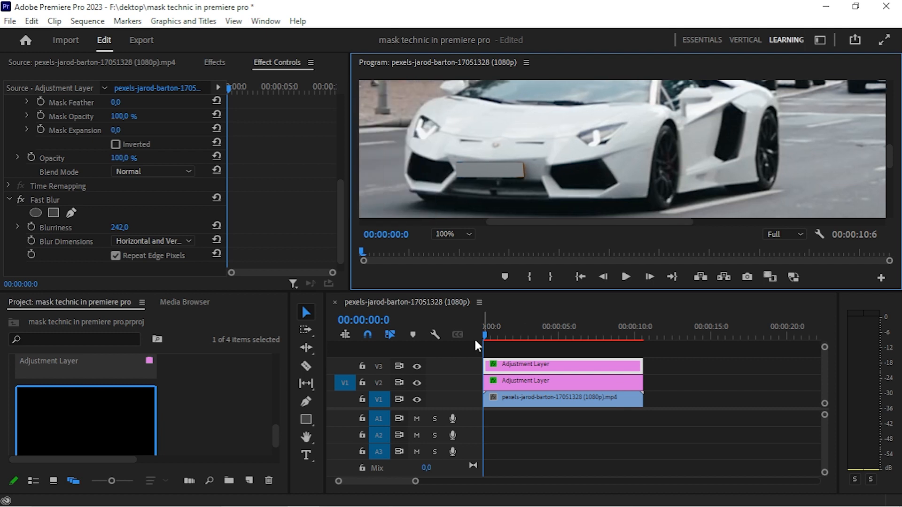
pyautogui.moveTo(485, 335); pyautogui.dragTo(512, 334)
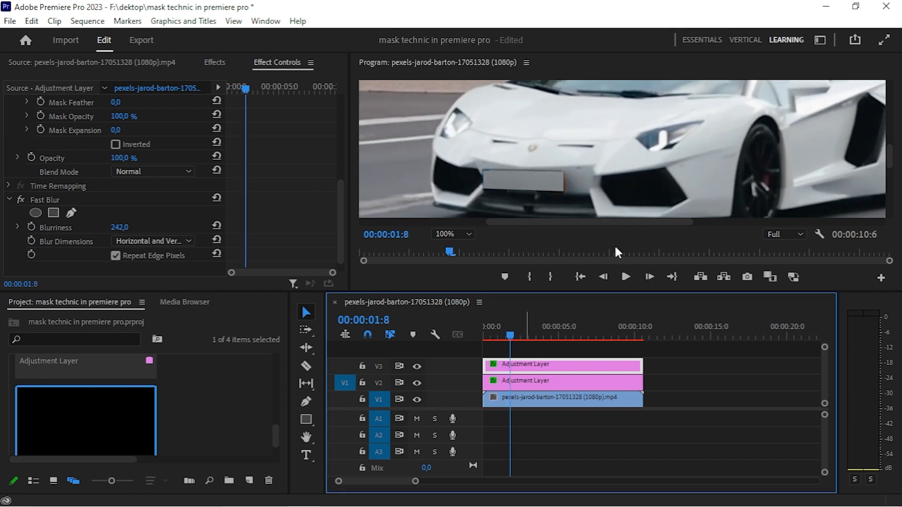
pyautogui.moveTo(637, 220); pyautogui.dragTo(624, 221)
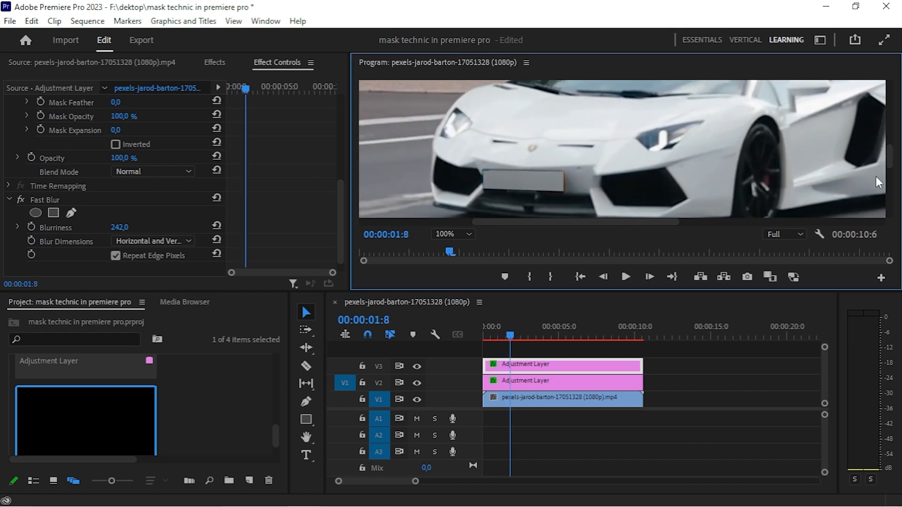
pyautogui.moveTo(894, 157); pyautogui.dragTo(893, 165)
# Check how well the blur covers the front plate at 00:00:03:3 and 00:00:03:8.
pyautogui.moveTo(511, 333); pyautogui.dragTo(534, 334)
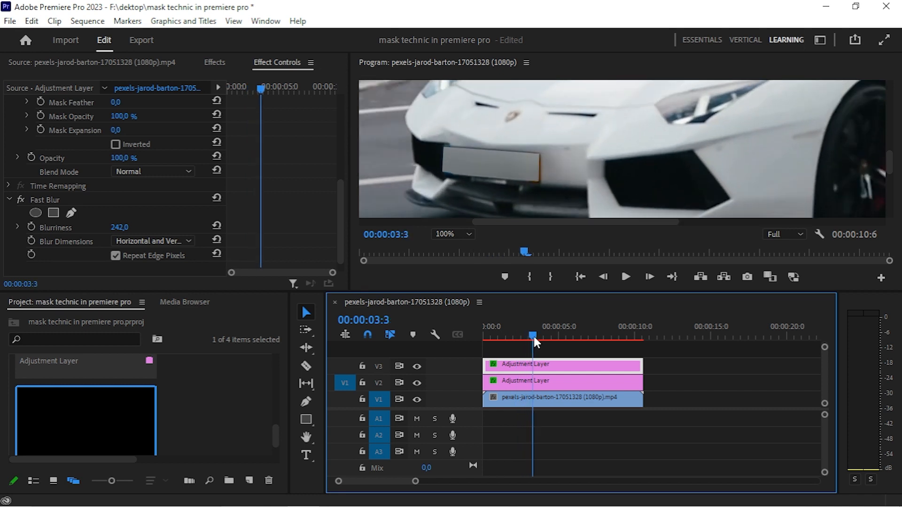
pyautogui.moveTo(622, 221); pyautogui.dragTo(593, 220)
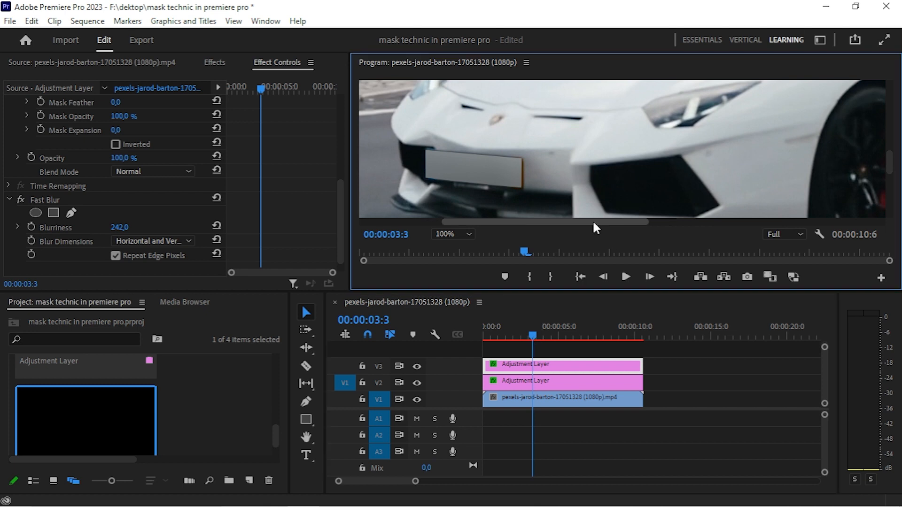
pyautogui.moveTo(596, 228); pyautogui.dragTo(578, 226)
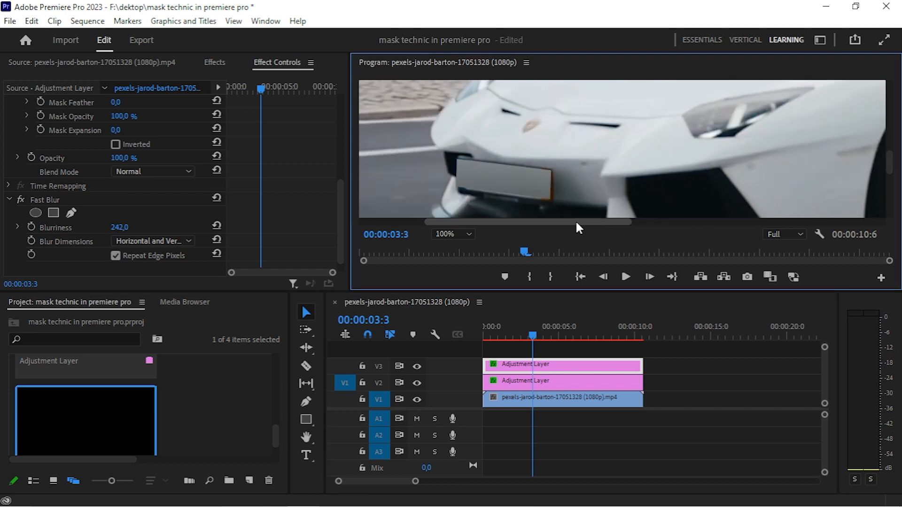
pyautogui.moveTo(891, 159); pyautogui.dragTo(892, 166)
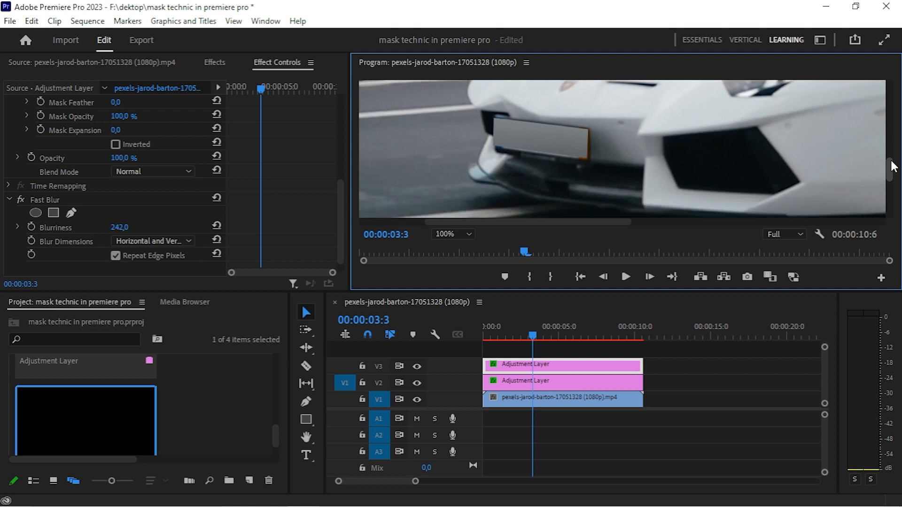
pyautogui.click(534, 337)
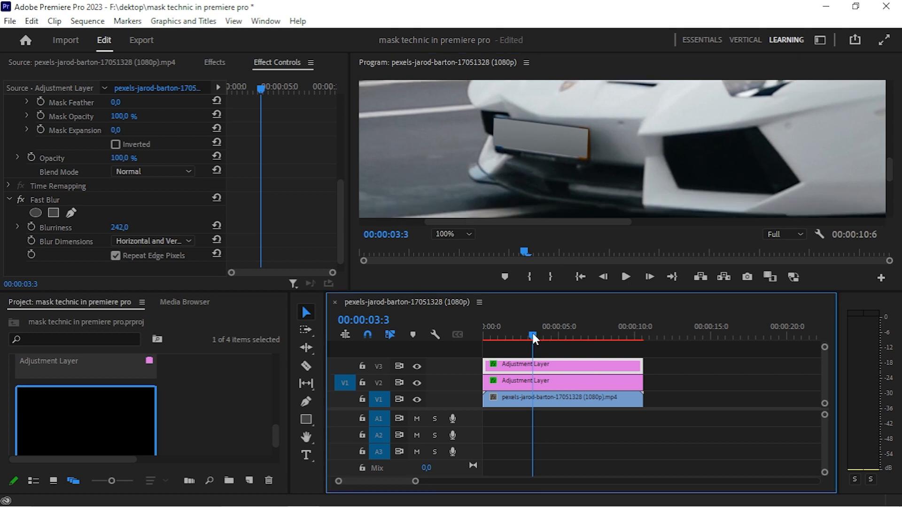
pyautogui.moveTo(534, 337); pyautogui.dragTo(541, 338)
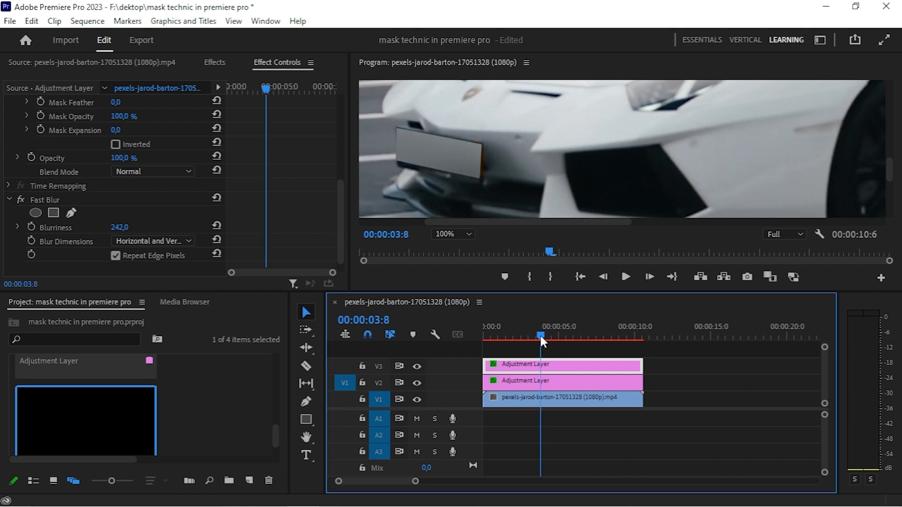
pyautogui.moveTo(544, 225); pyautogui.dragTo(485, 227)
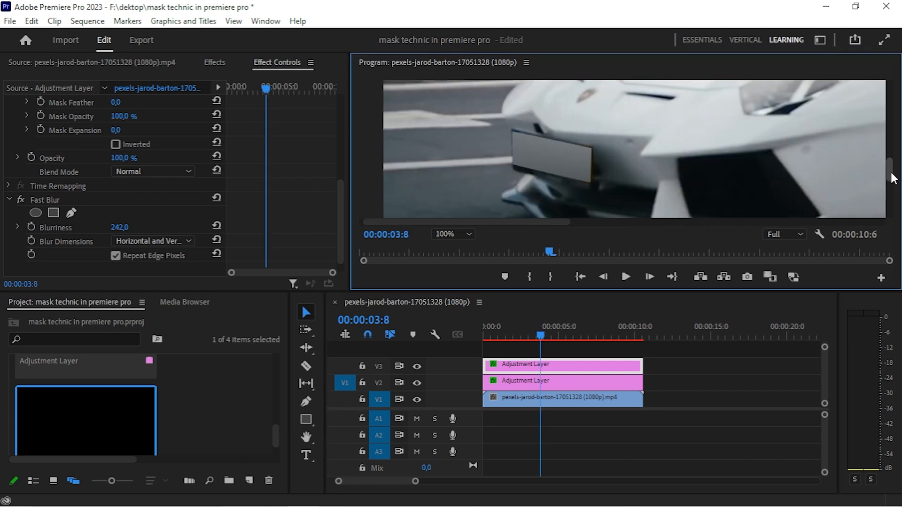
pyautogui.moveTo(892, 180); pyautogui.dragTo(893, 183)
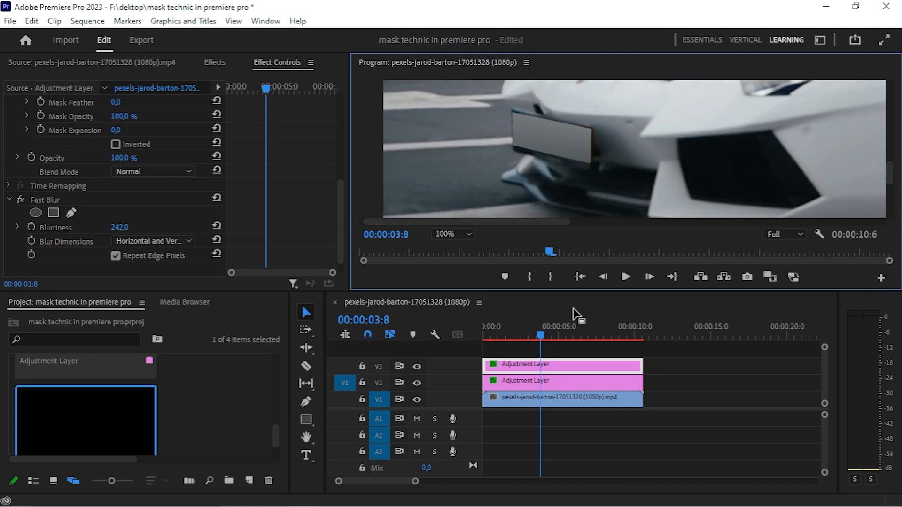
# Go to 00:00:05:1 and inspect the car's side and rear wheel area at 50% zoom for stray mask blur.
pyautogui.click(541, 338)
pyautogui.moveTo(541, 338); pyautogui.dragTo(563, 342)
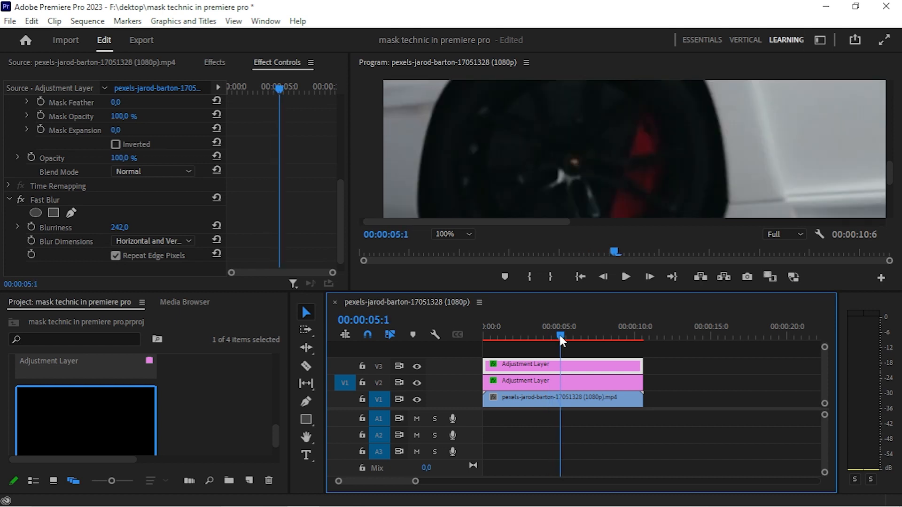
pyautogui.click(453, 233)
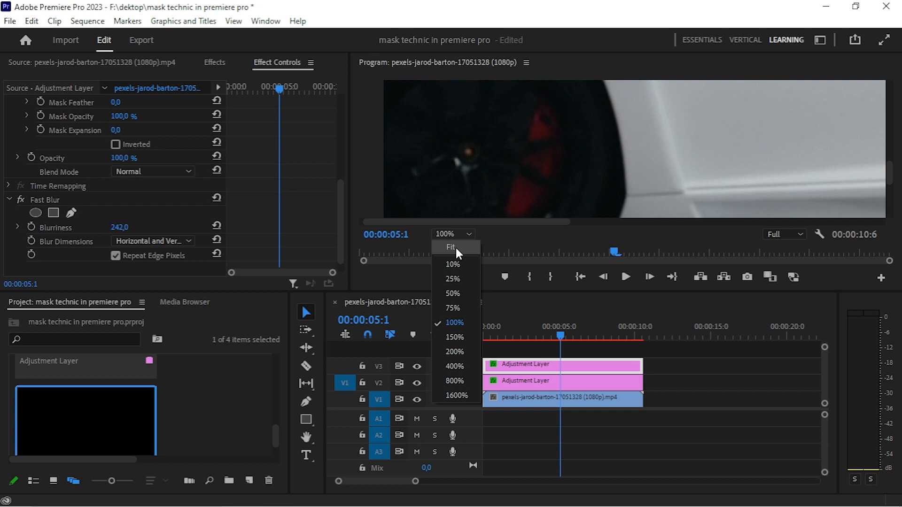
pyautogui.click(453, 293)
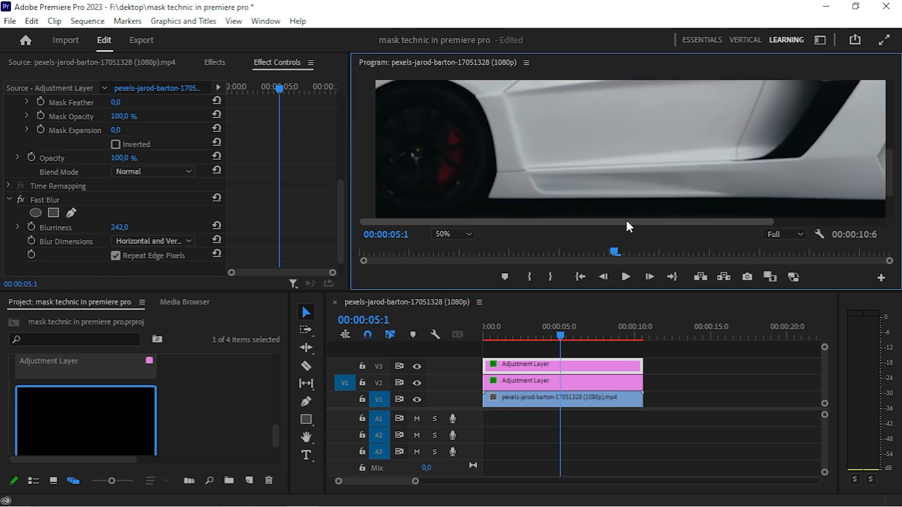
pyautogui.moveTo(628, 221); pyautogui.dragTo(706, 223)
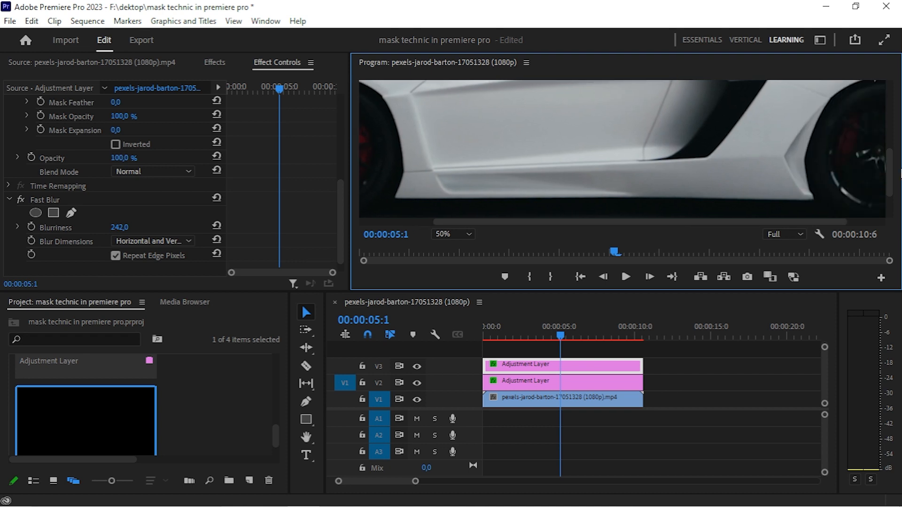
pyautogui.moveTo(888, 153); pyautogui.dragTo(888, 154)
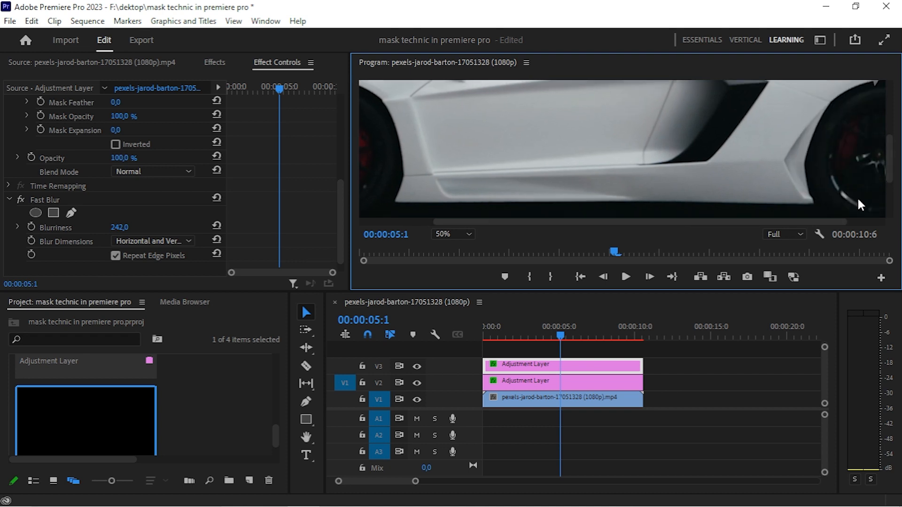
pyautogui.moveTo(825, 223); pyautogui.dragTo(866, 217)
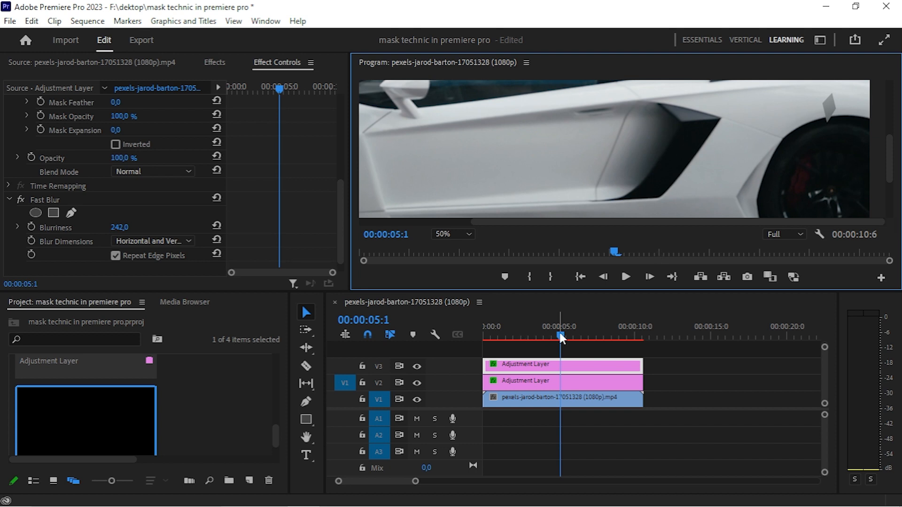
pyautogui.moveTo(560, 337); pyautogui.dragTo(576, 340)
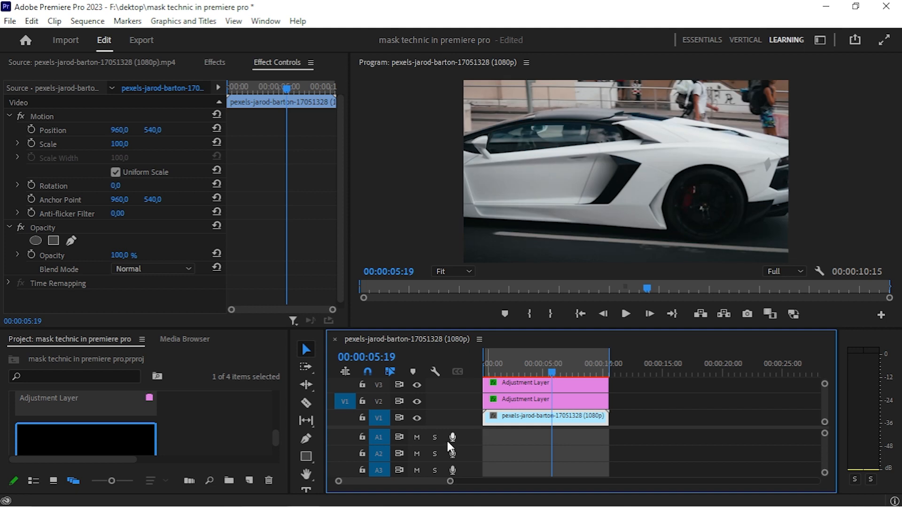
# Advance the playhead frame by frame from 00:00:05:19 to 00:00:06:03.
pyautogui.moveTo(450, 485); pyautogui.dragTo(413, 484)
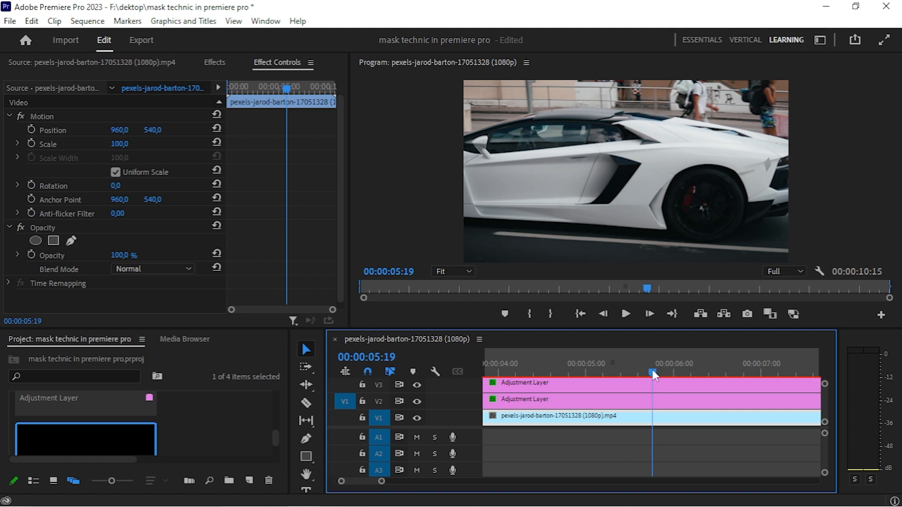
pyautogui.press('Right')
pyautogui.press('Right')
pyautogui.press('Right')
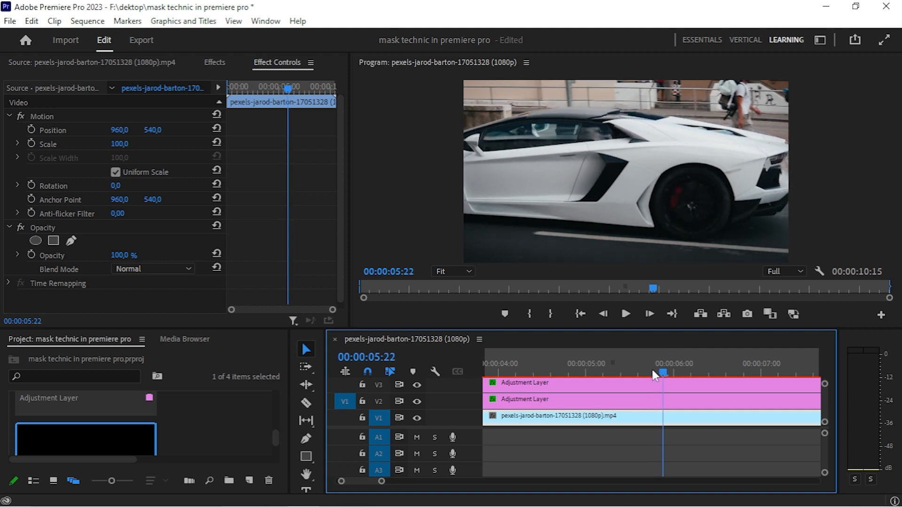
pyautogui.press('Right')
pyautogui.press('Right')
pyautogui.press('Right')
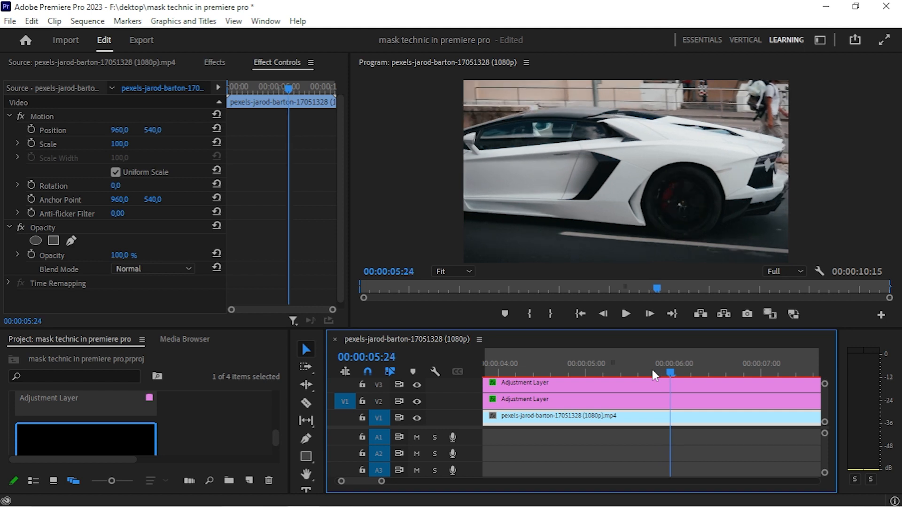
pyautogui.press('Right')
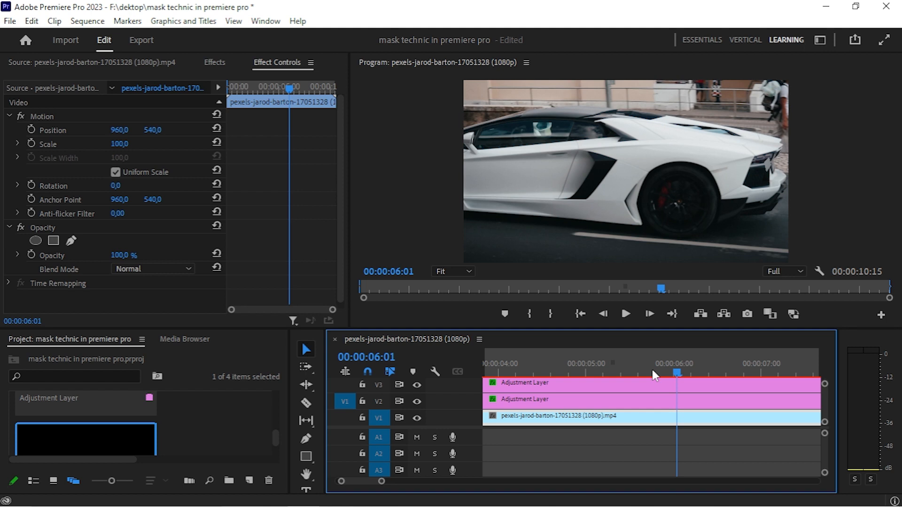
pyautogui.press('Right')
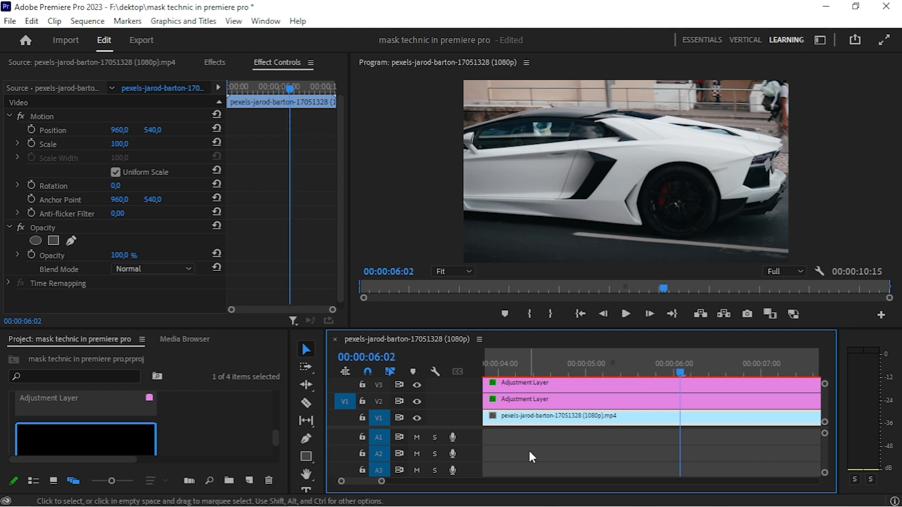
pyautogui.moveTo(381, 481); pyautogui.dragTo(401, 485)
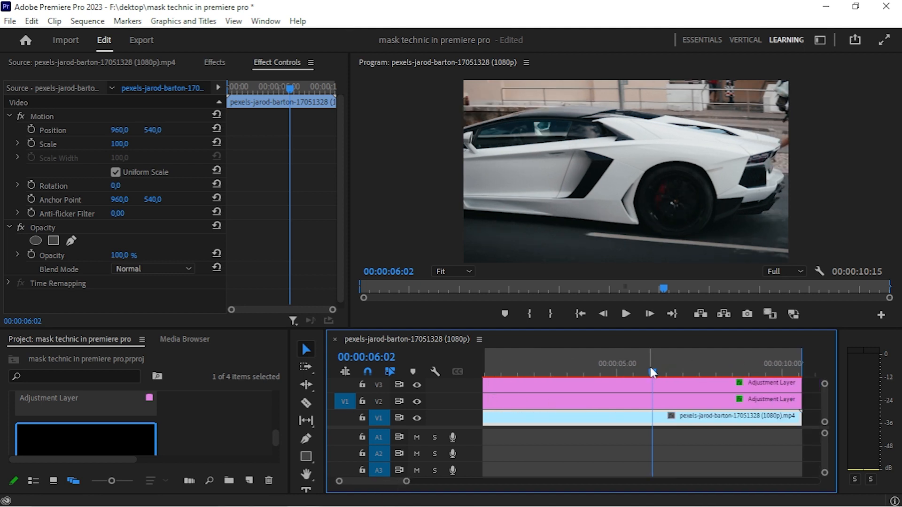
pyautogui.moveTo(651, 371); pyautogui.dragTo(653, 371)
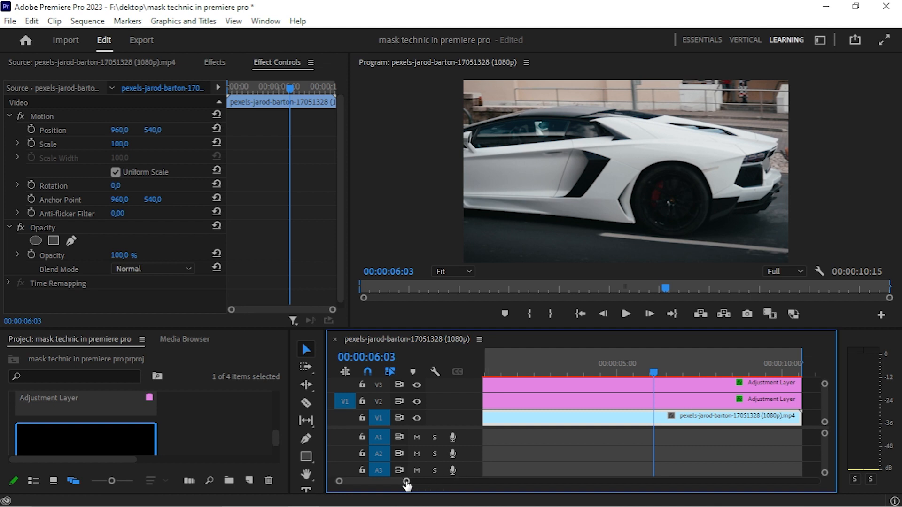
# Trim the start of the V3 adjustment layer to 00:00:06:03 and move the playhead to 00:00:00:07.
pyautogui.moveTo(407, 484); pyautogui.dragTo(452, 482)
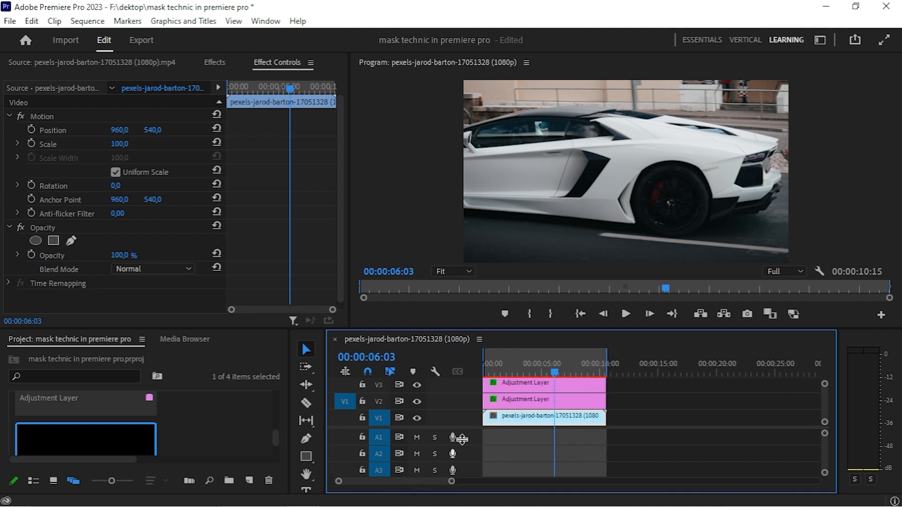
pyautogui.moveTo(488, 383); pyautogui.dragTo(455, 374)
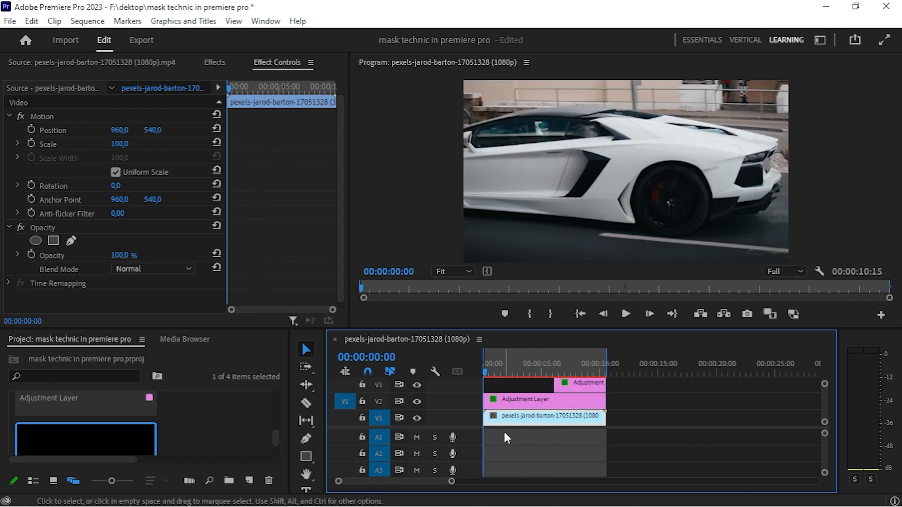
pyautogui.moveTo(452, 483); pyautogui.dragTo(457, 485)
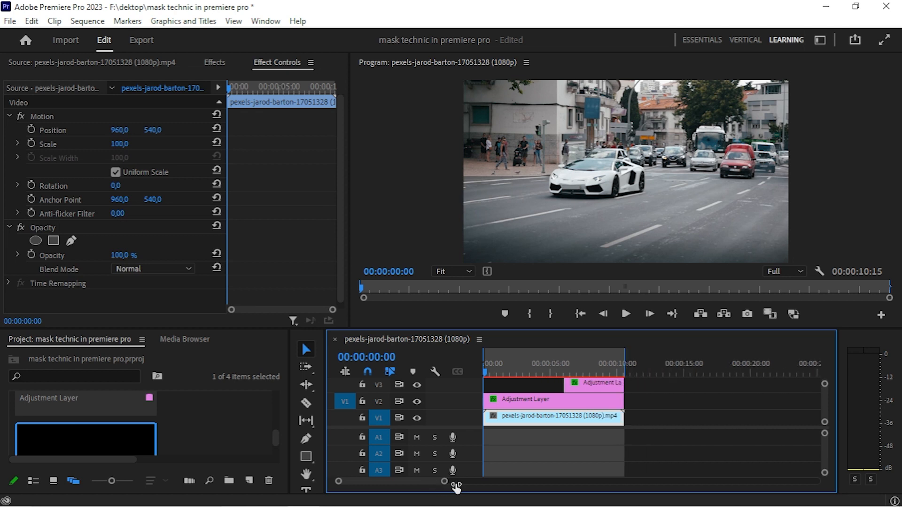
pyautogui.click(489, 374)
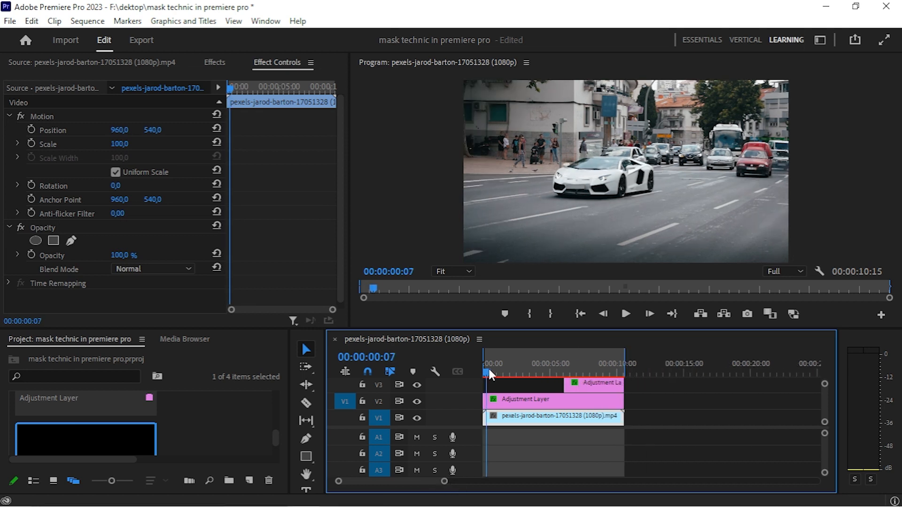